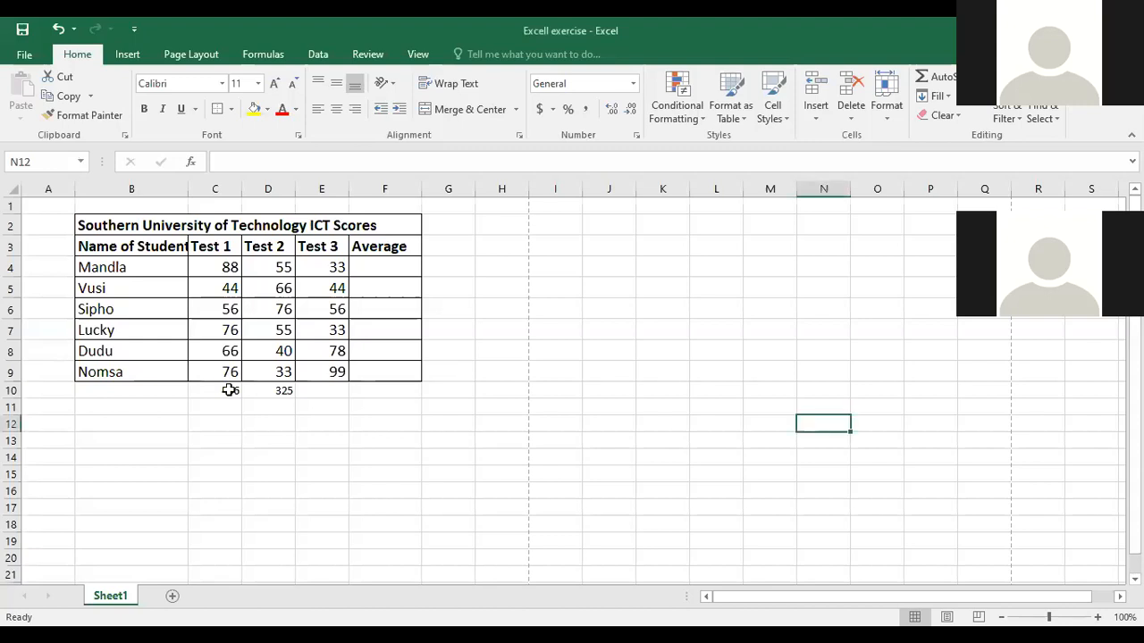
- Total the Test 3 scores in cell E10 with AutoSum, using the existing Test 1 total as reference
click(228, 391)
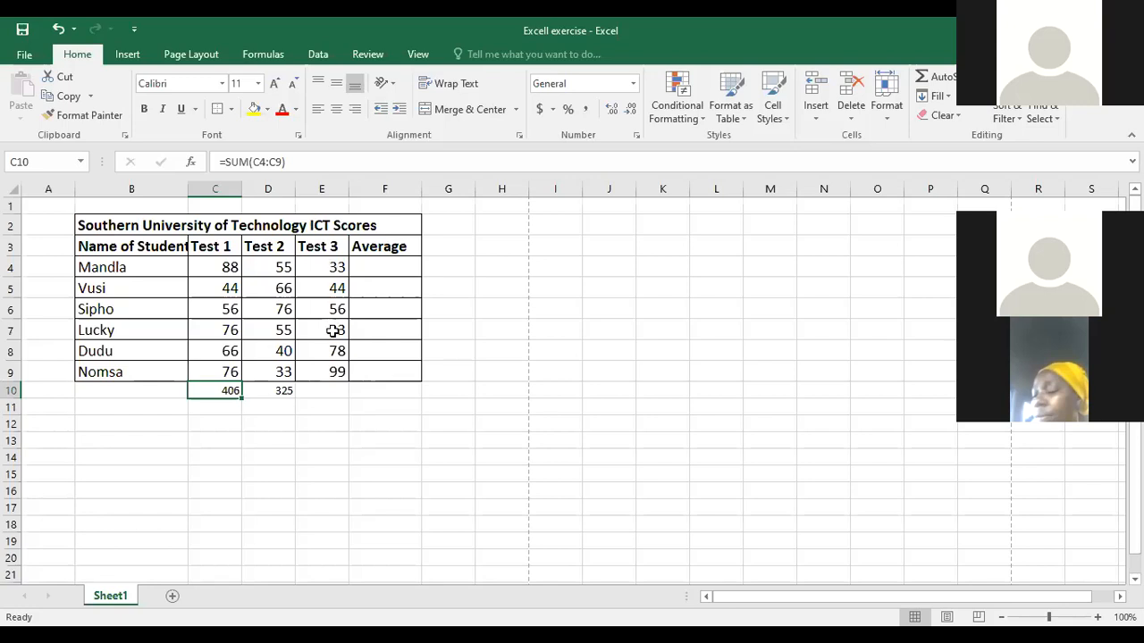
click(327, 395)
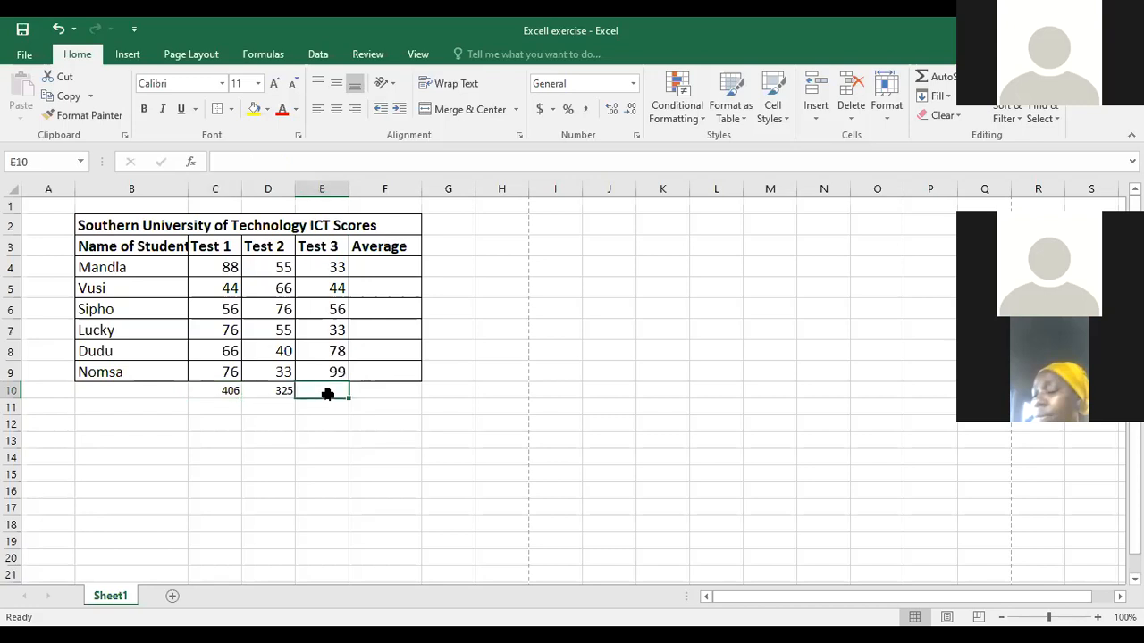
click(938, 80)
key(Return)
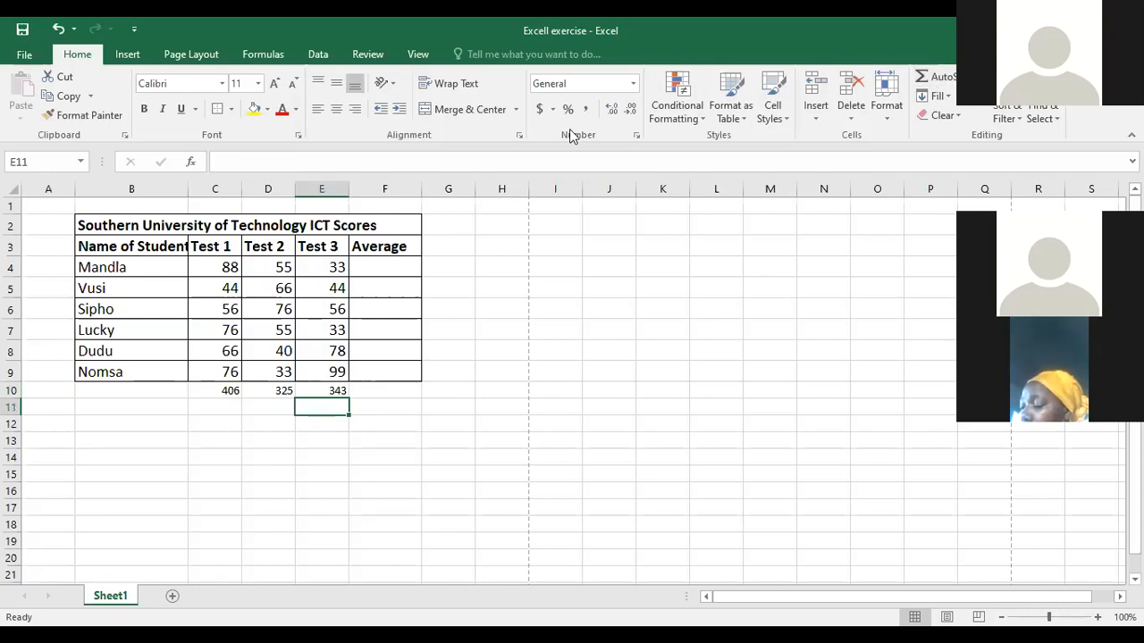
- Examine the formula of the Test 3 total in E10 and the score range E4:E9 it covers
click(335, 391)
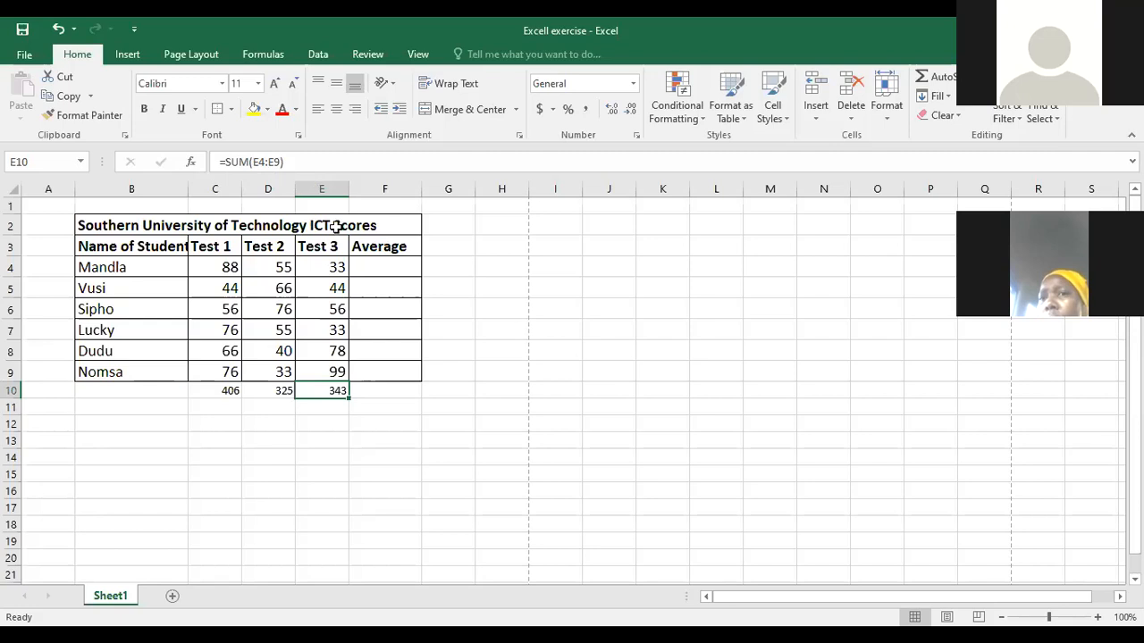
click(323, 272)
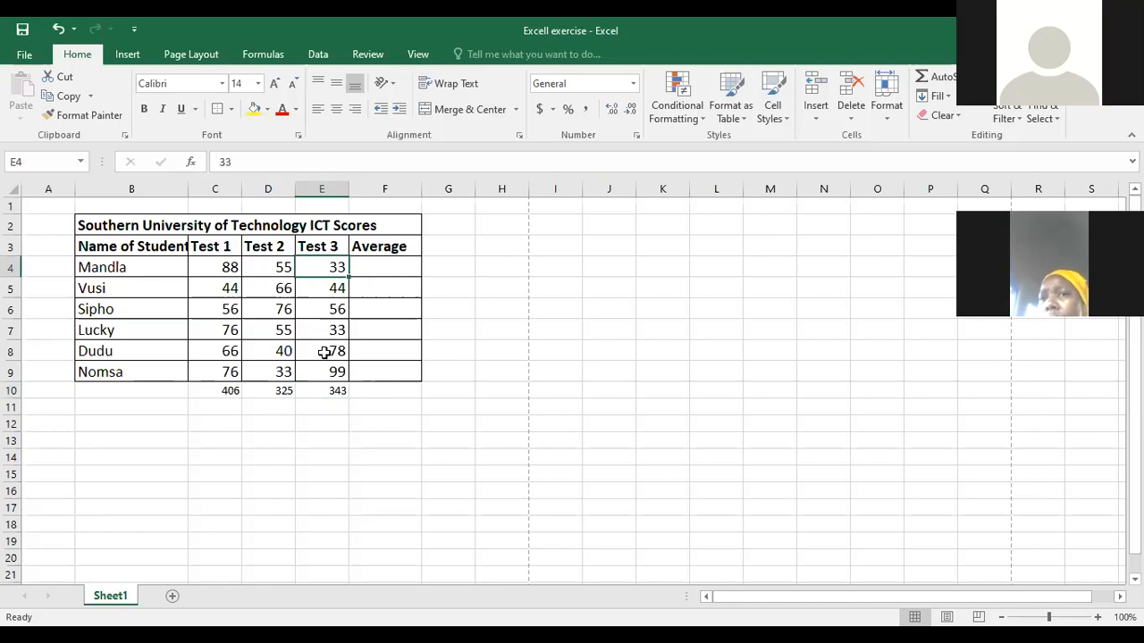
click(336, 391)
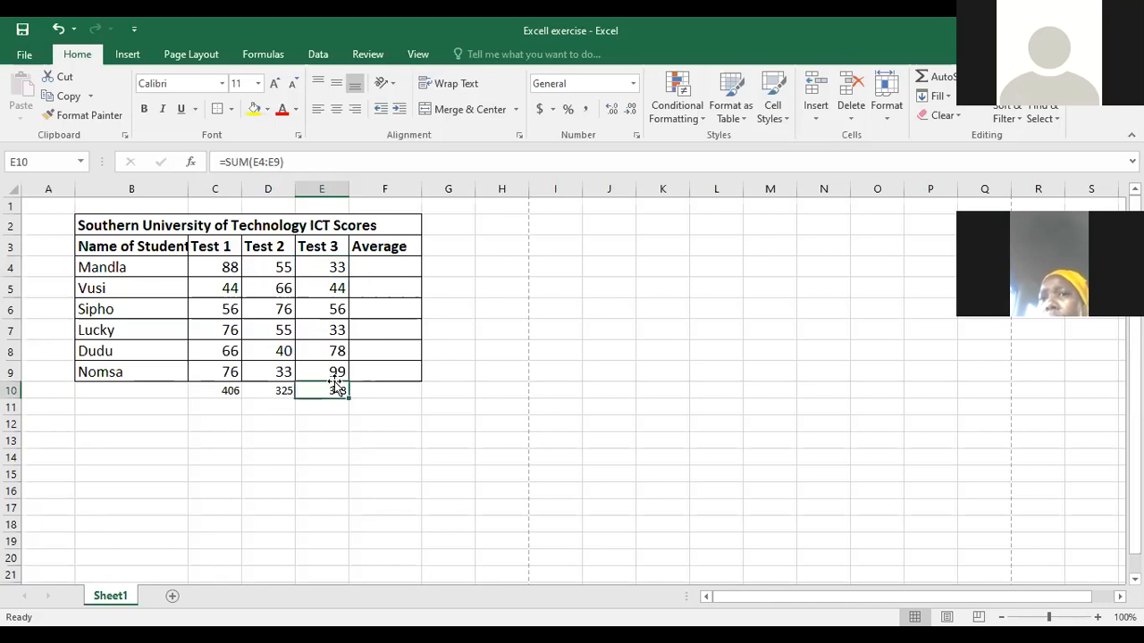
click(334, 266)
drag(333, 267, 327, 370)
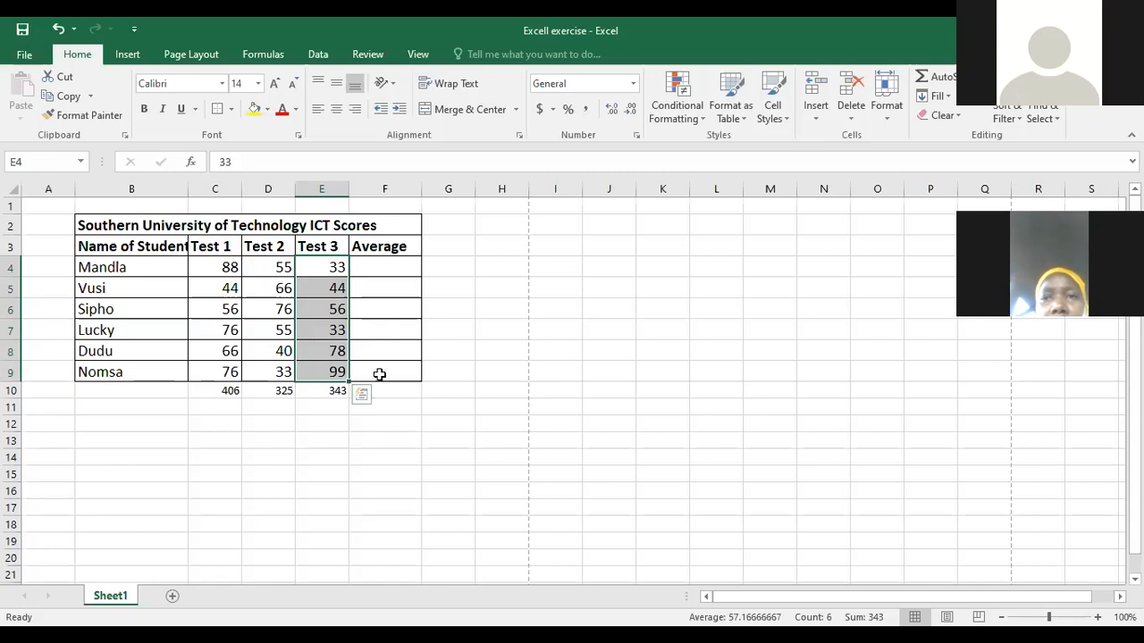
click(320, 394)
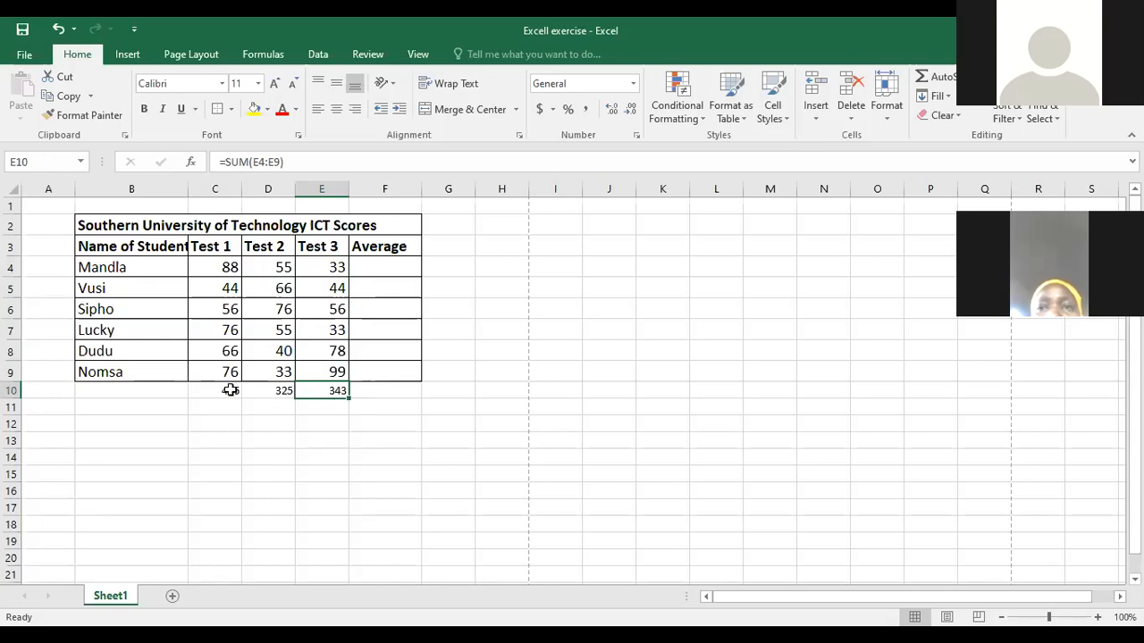
- Clear the test totals in cells C10:E10 below the score table
drag(230, 391, 342, 393)
key(Delete)
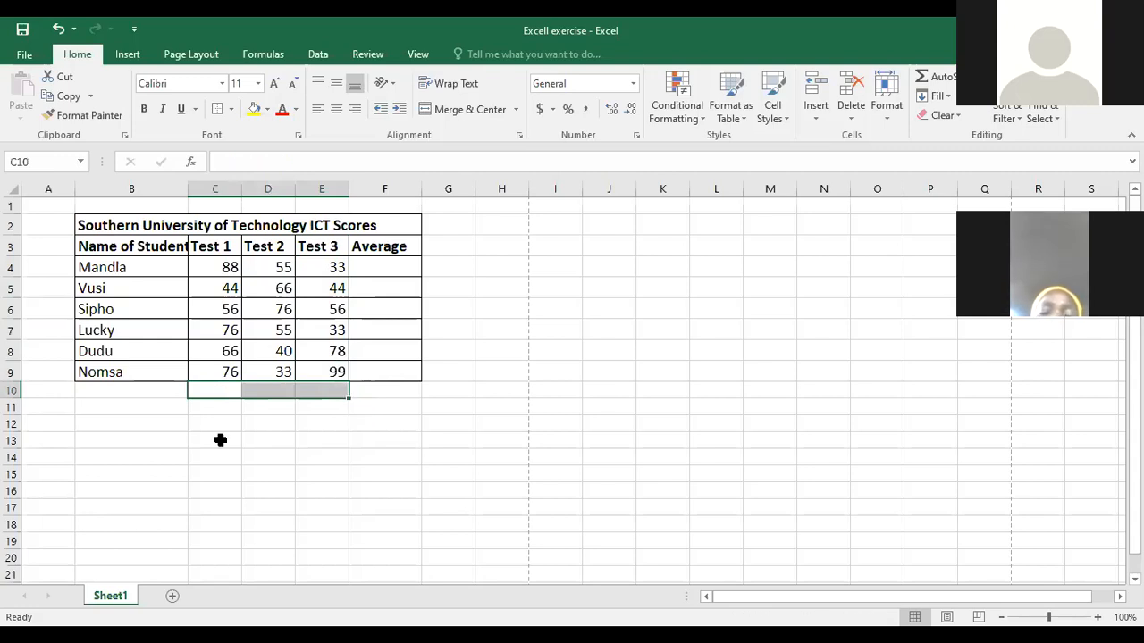
click(218, 441)
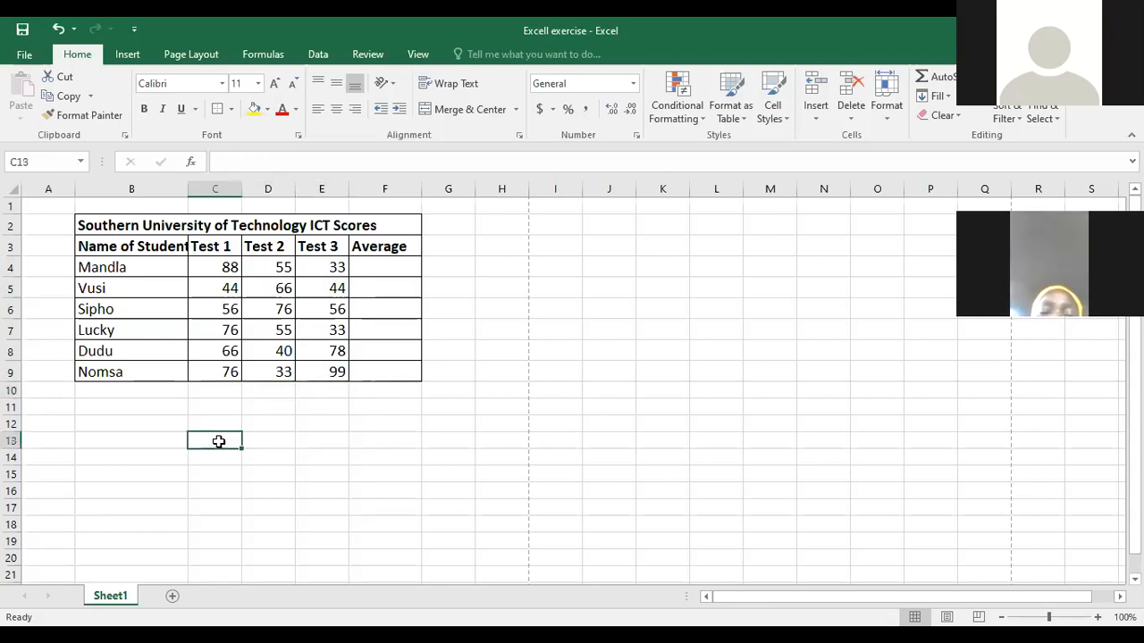
- Begin a SUM formula in cell C10 below the Test 1 scores, choosing the function from the suggestions
click(216, 393)
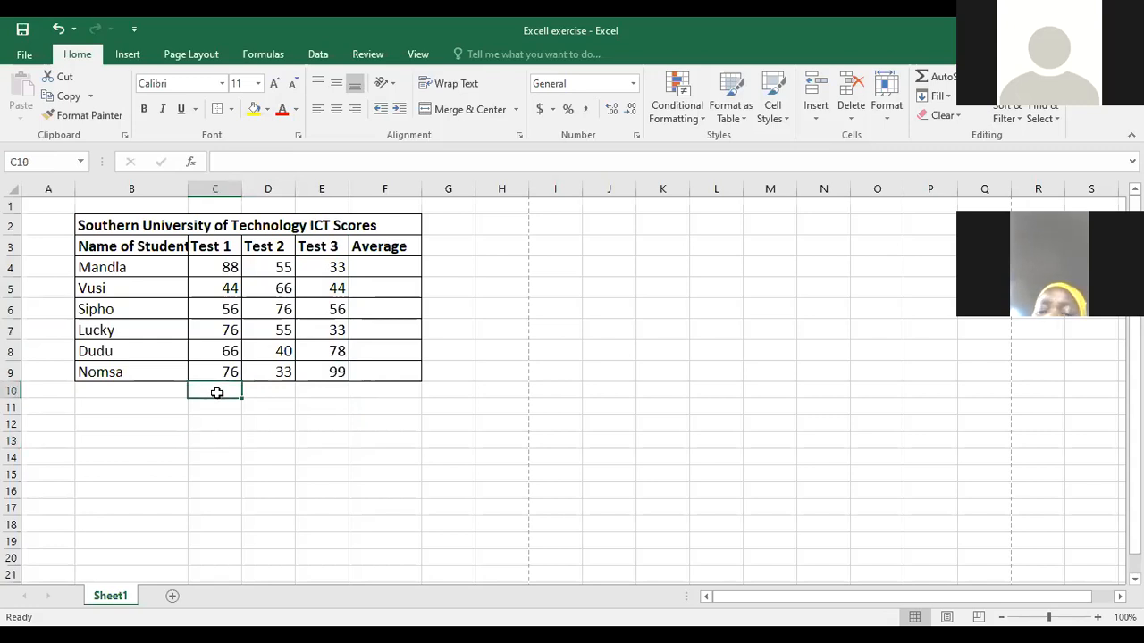
click(236, 159)
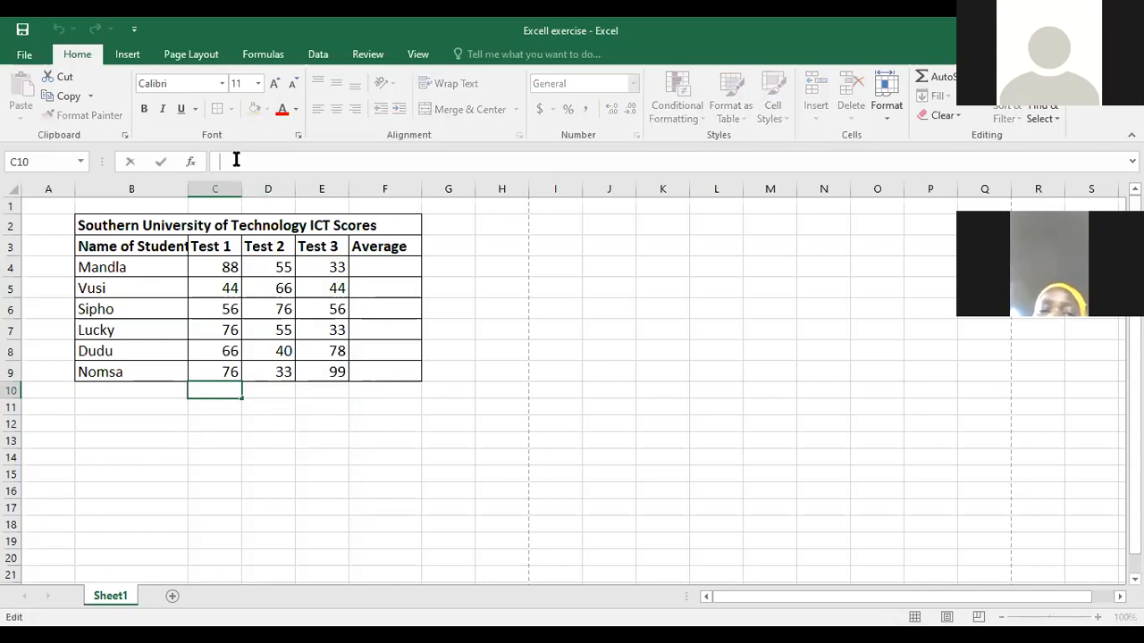
text(=)
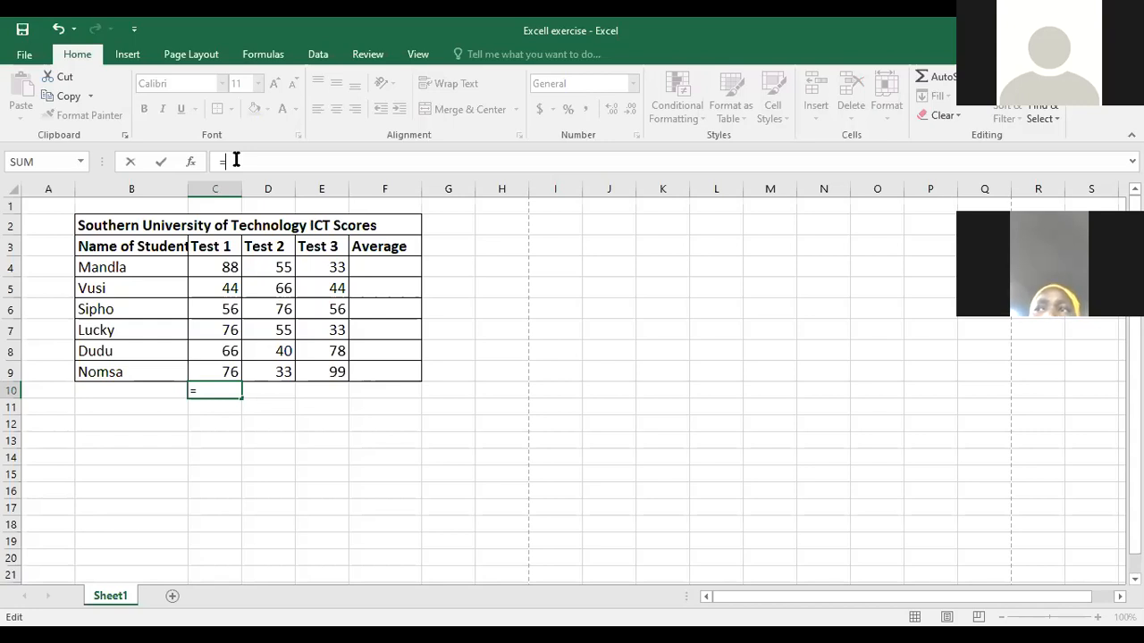
text(su)
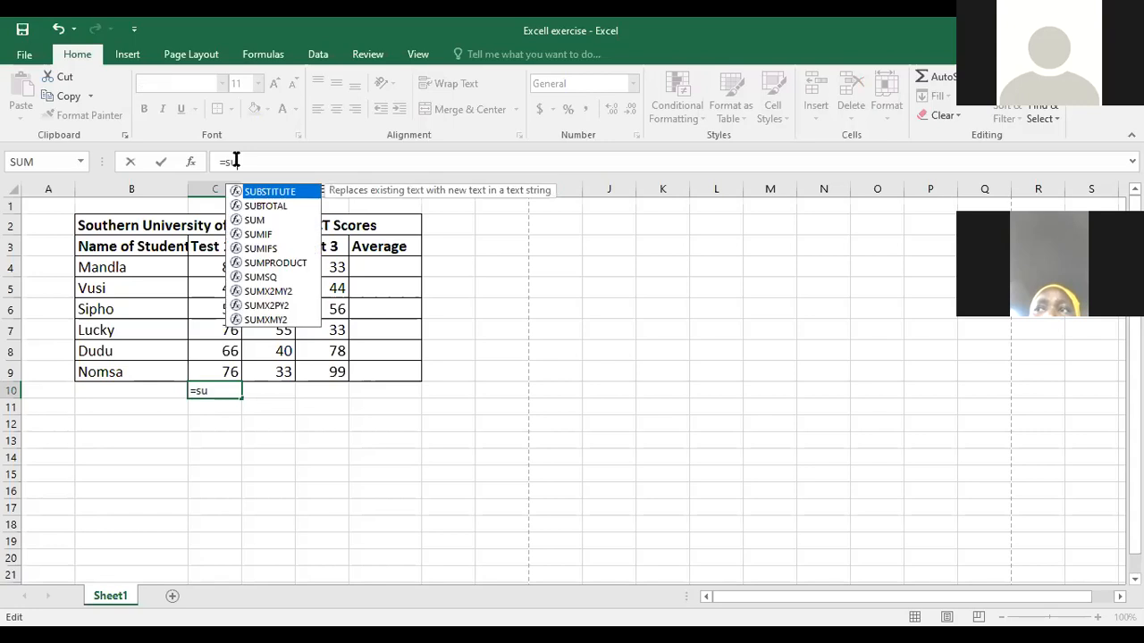
click(254, 219)
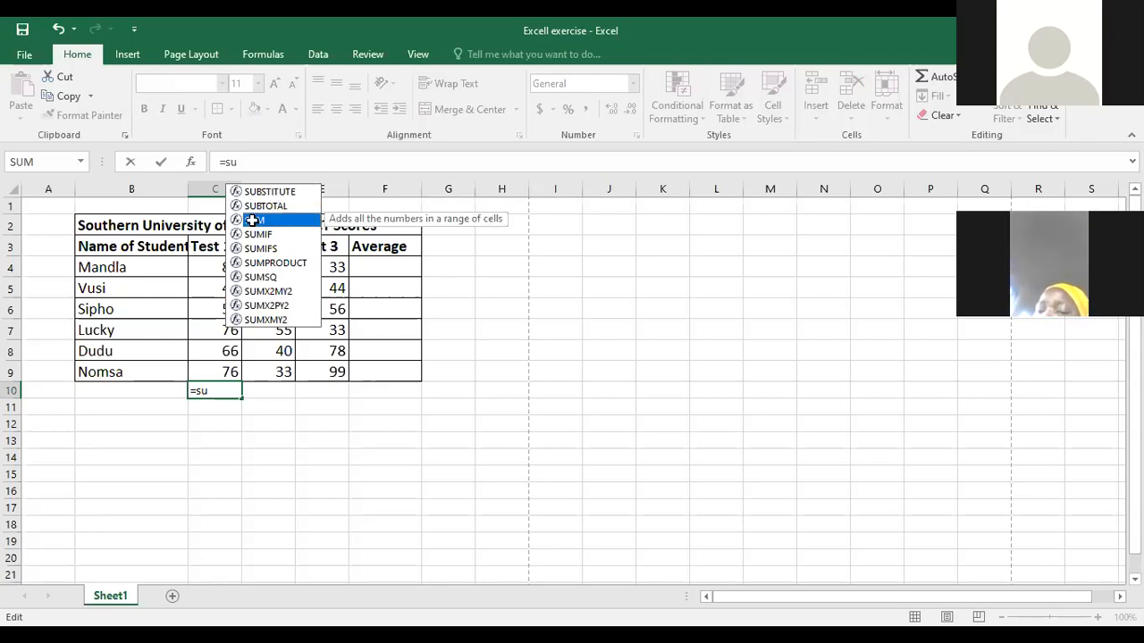
double_click(254, 219)
click(254, 222)
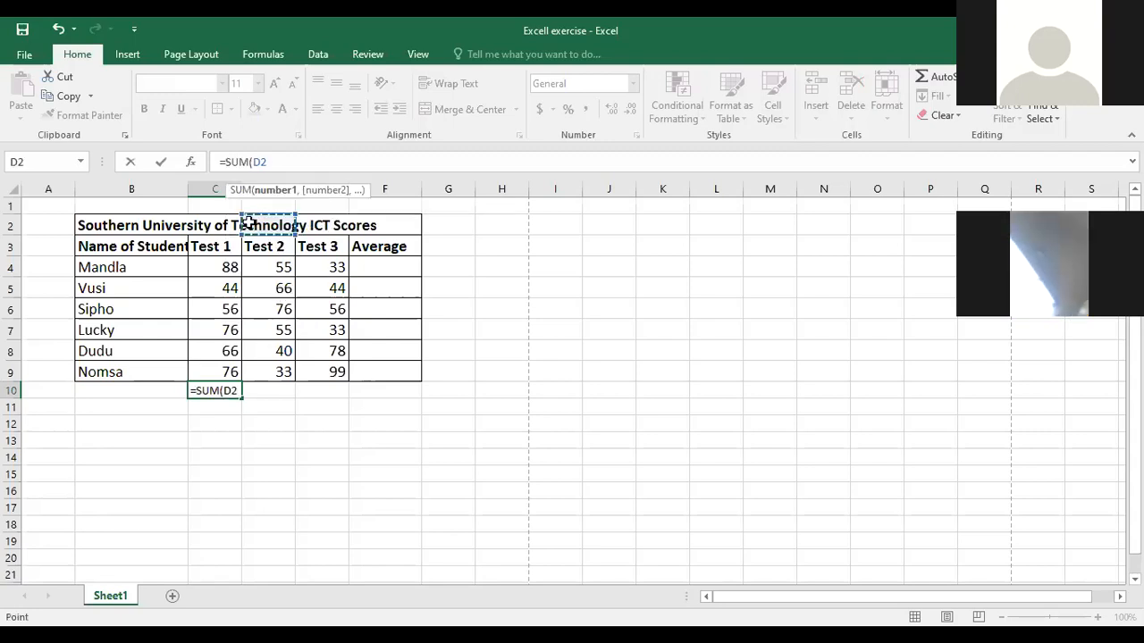
- Complete the SUM formula in C10 with the range C4:C9 and enter it
click(223, 269)
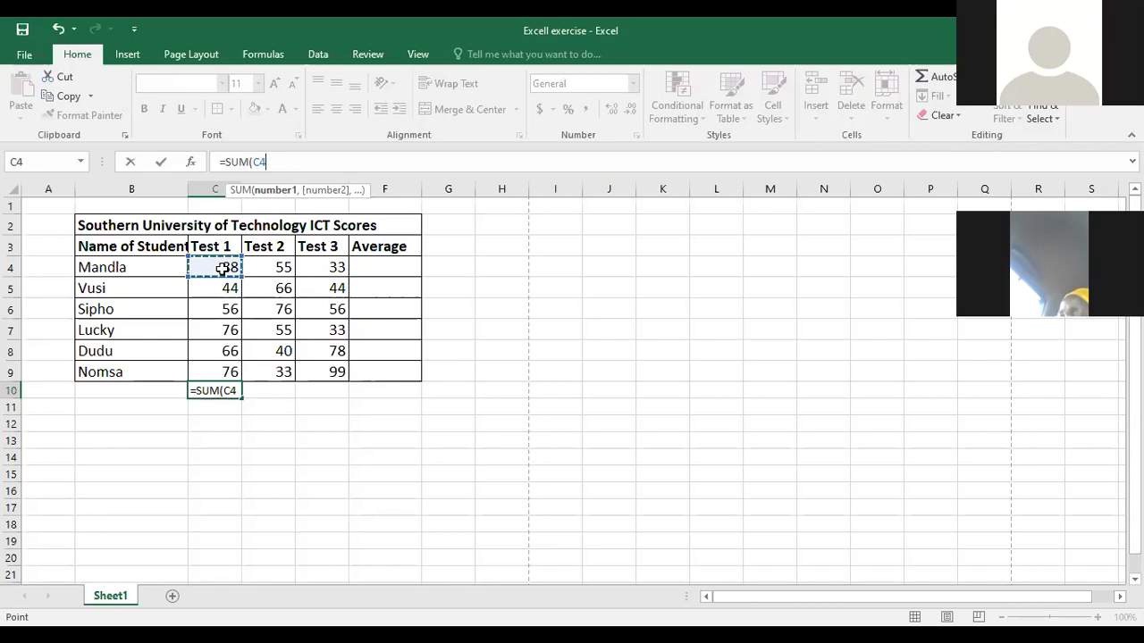
key(F8)
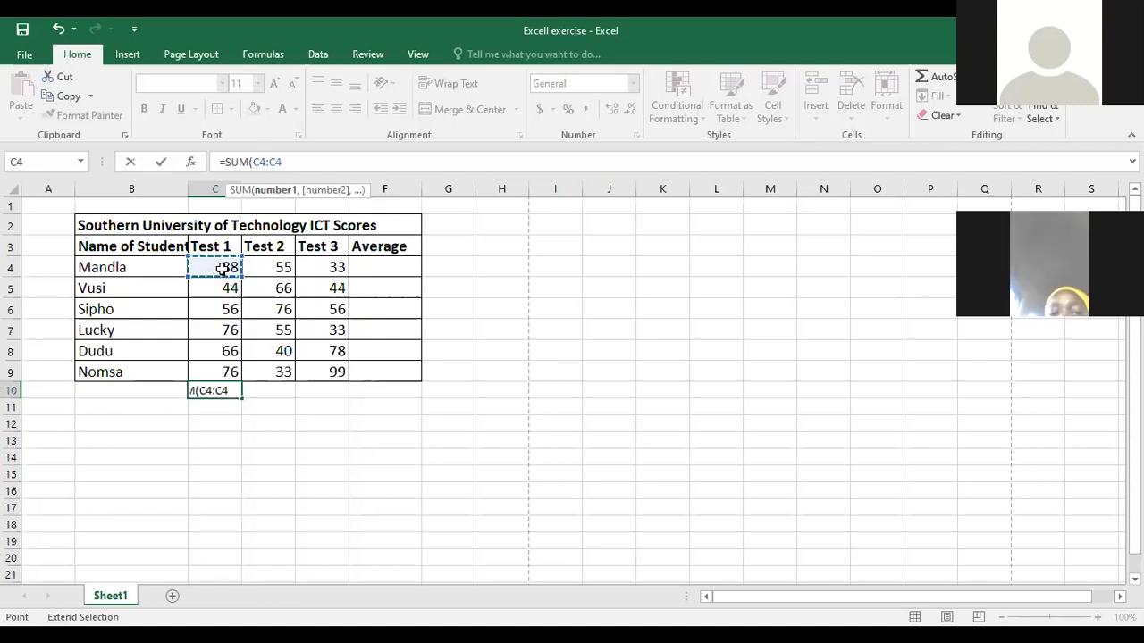
key(BackSpace)
key(BackSpace)
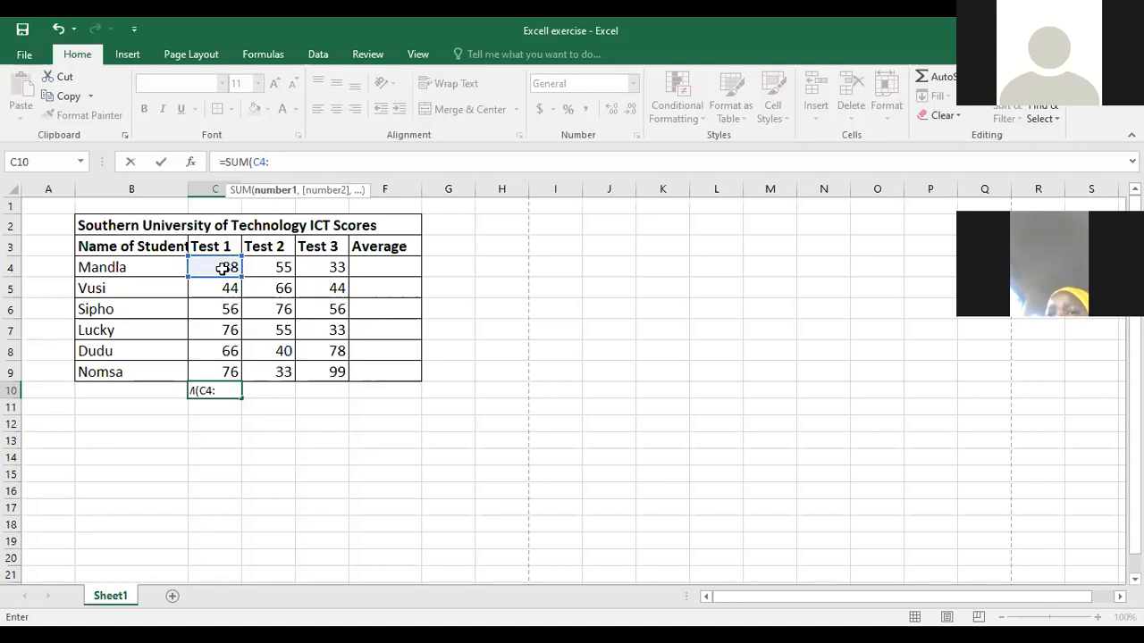
text(c)
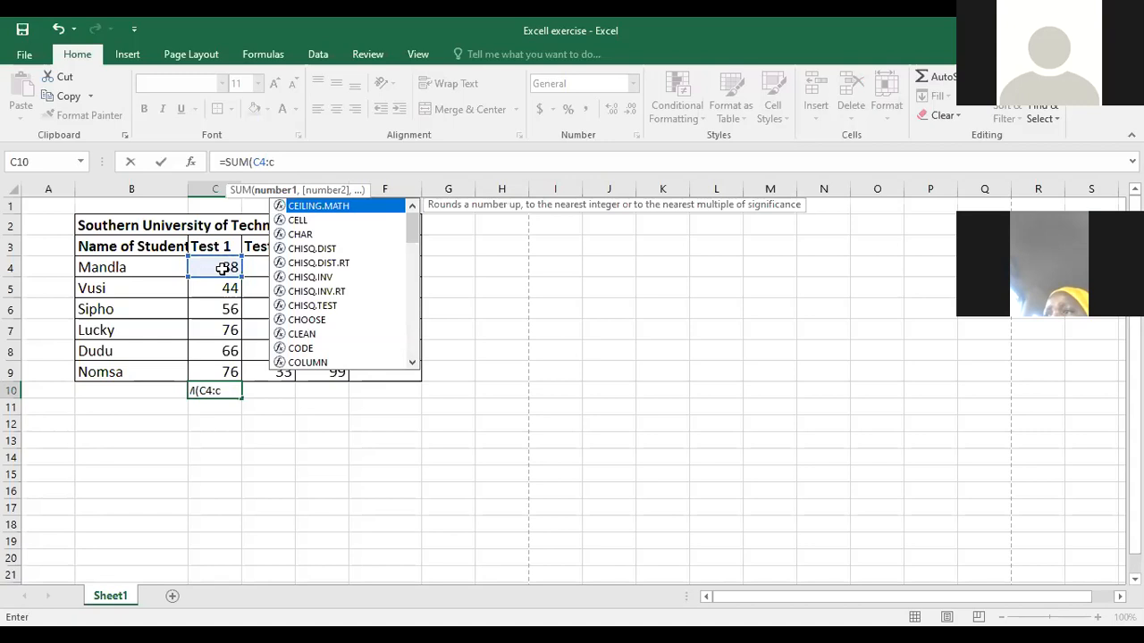
text(9)
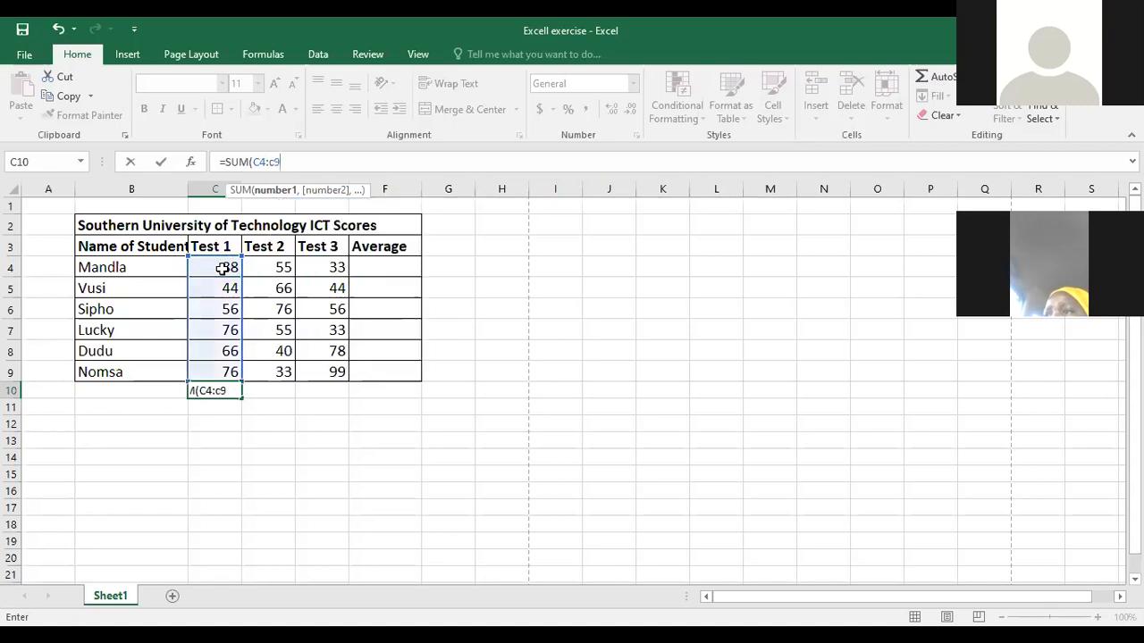
text())
key(Return)
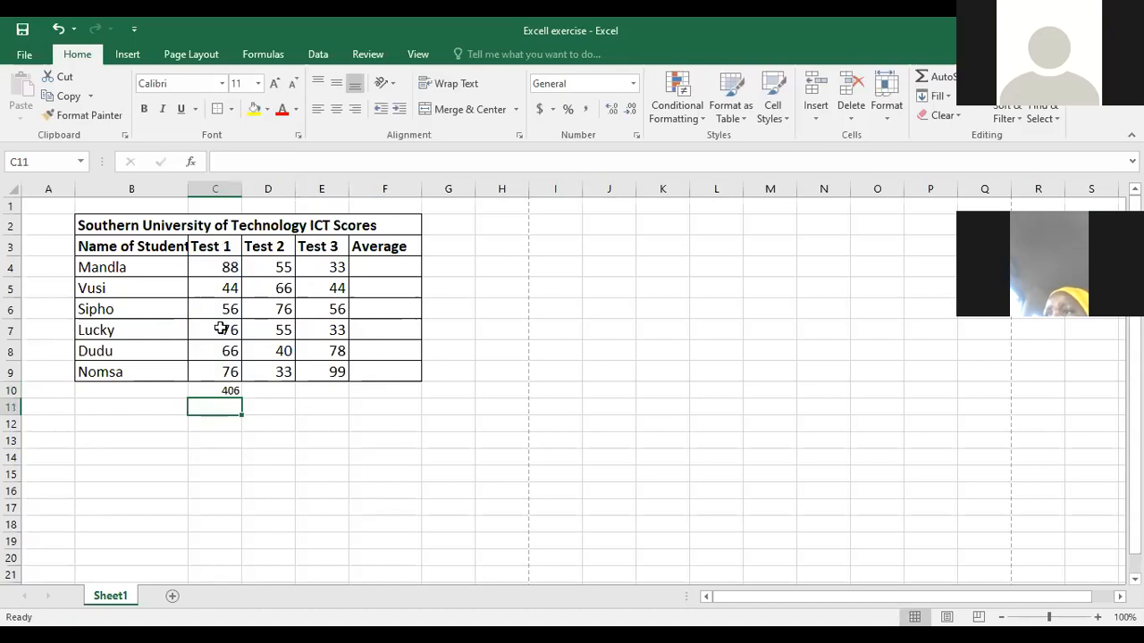
- Clear the Test 1 total from cell C10 and start a new formula there with an equals sign
click(222, 391)
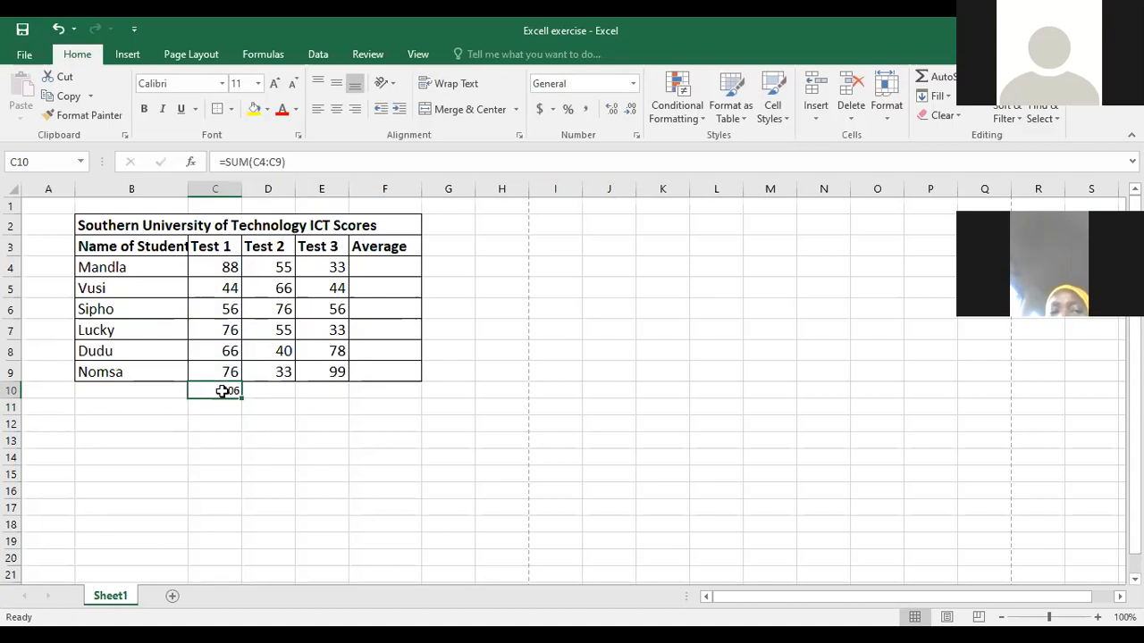
key(Delete)
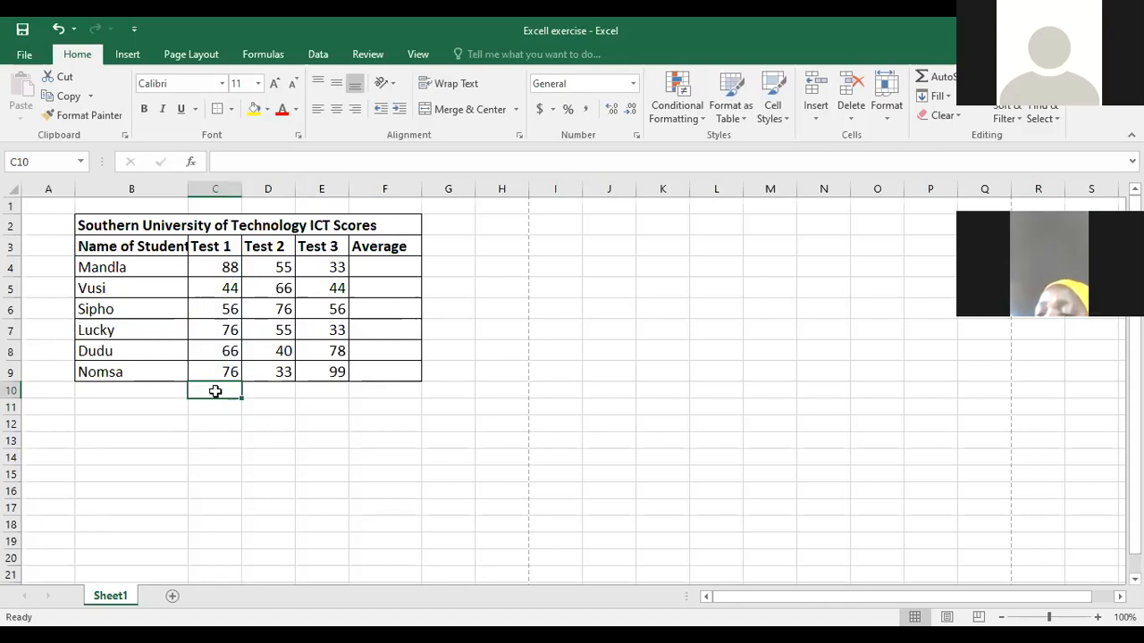
click(231, 161)
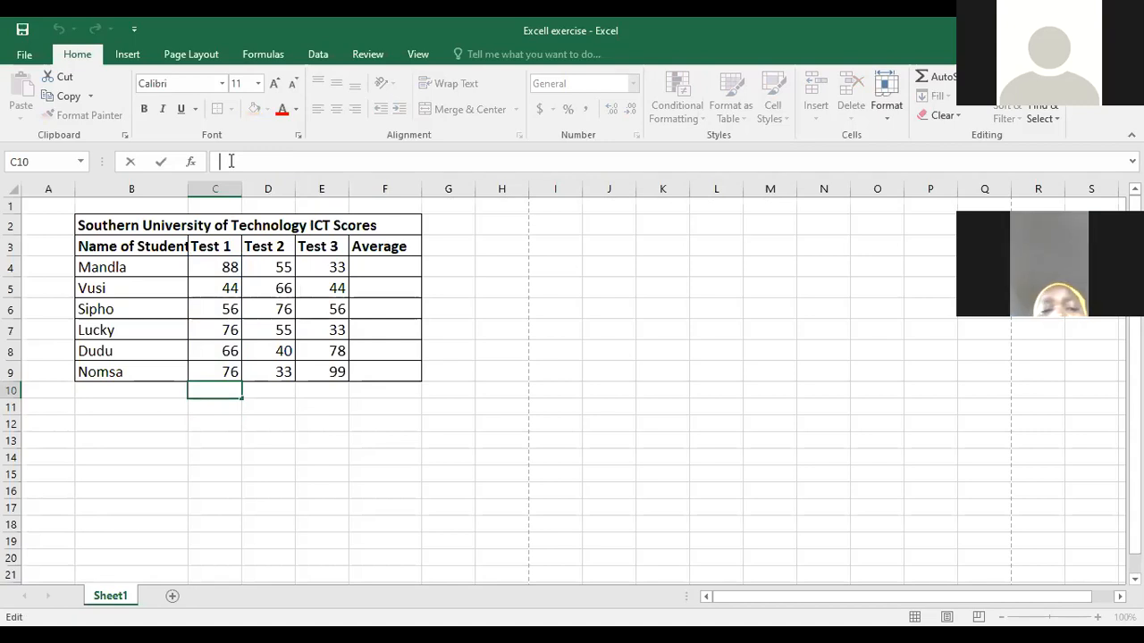
text(=)
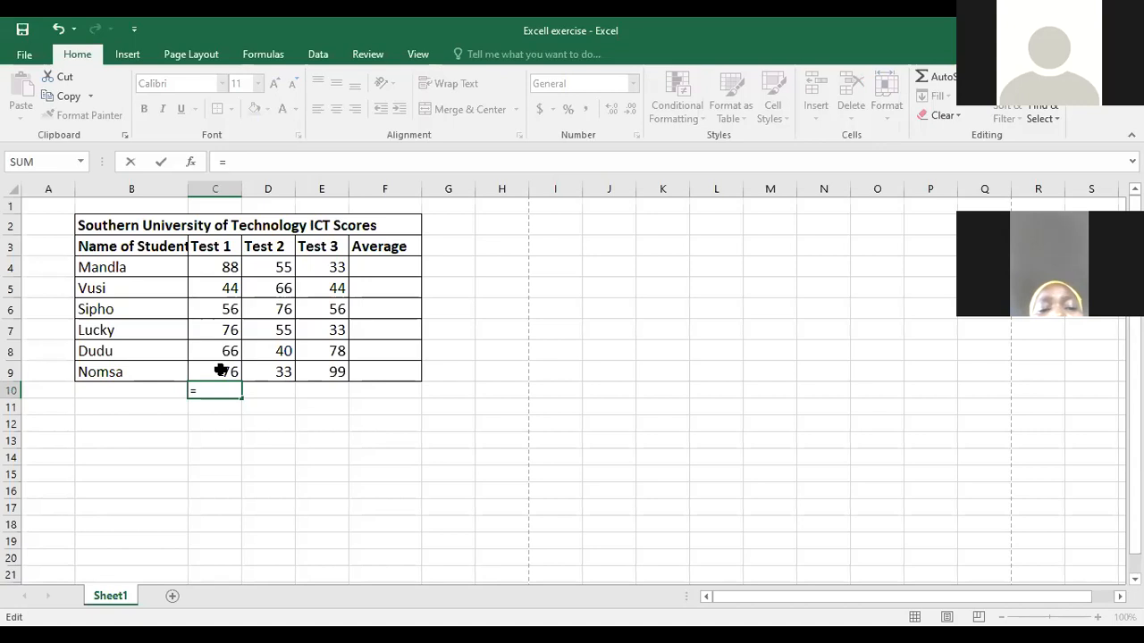
click(228, 260)
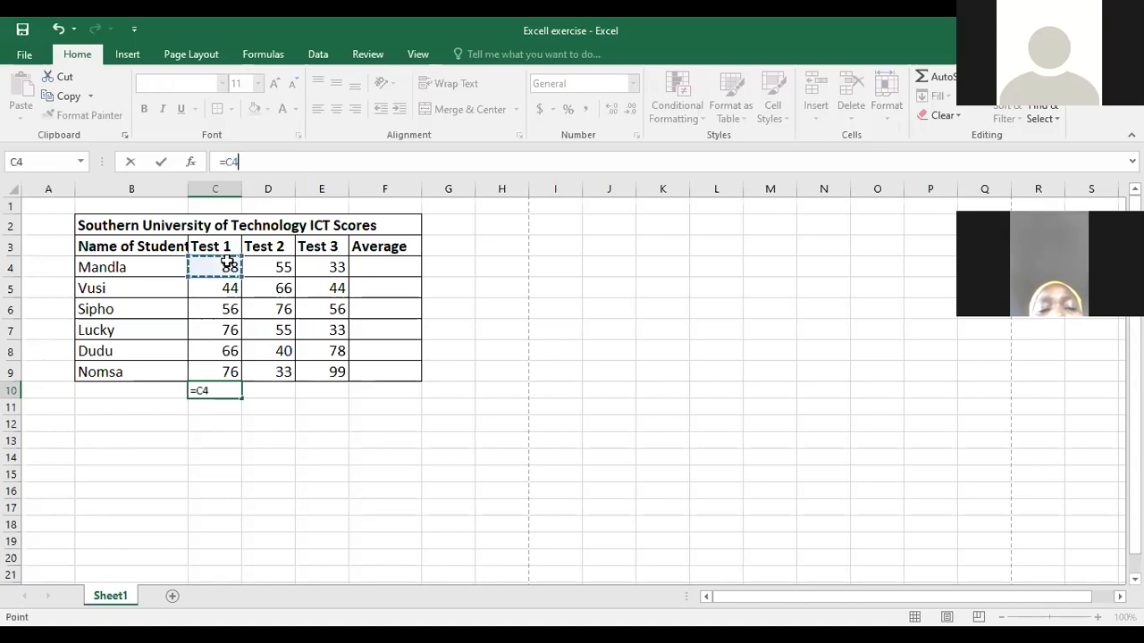
click(227, 371)
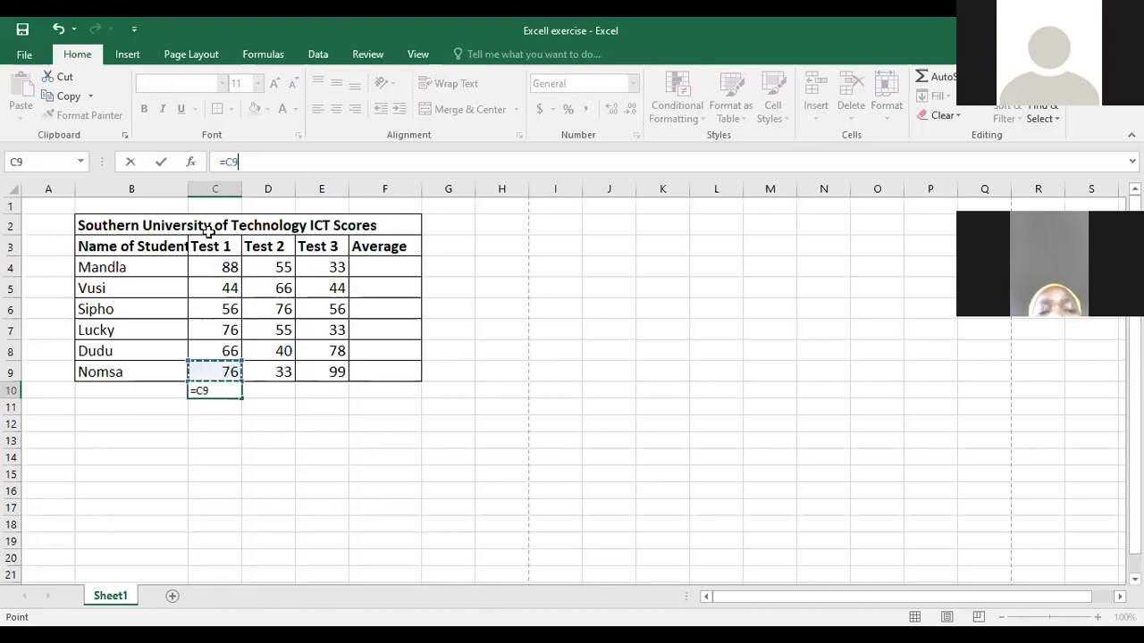
click(246, 154)
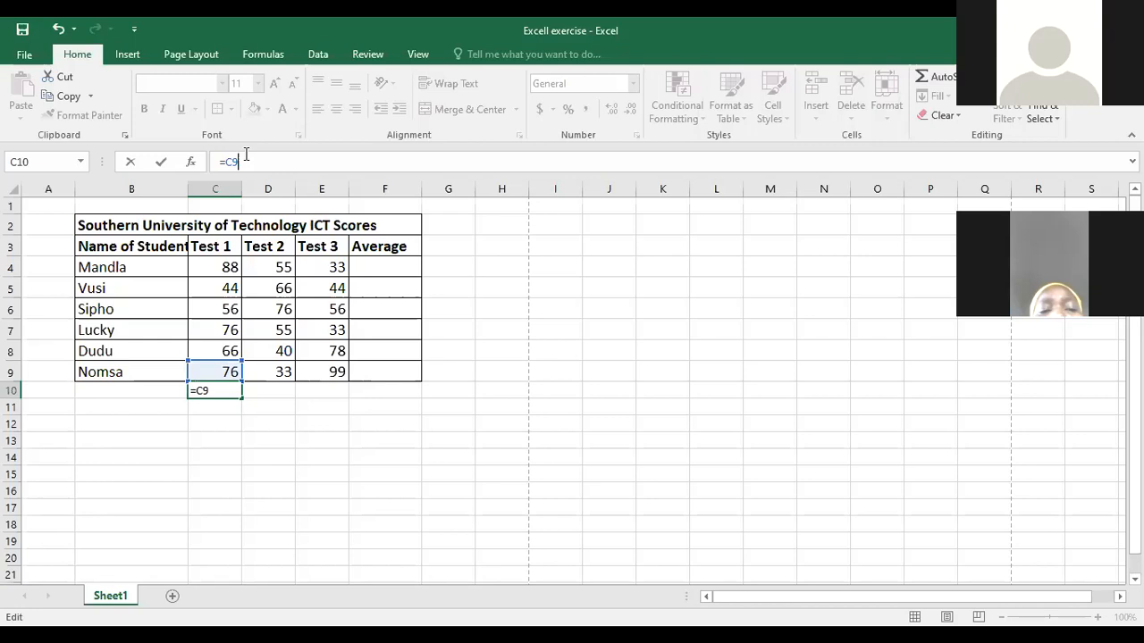
key(BackSpace)
key(BackSpace)
- Finish the C10 formula as =SUM(C4:C9) to total the Test 1 scores, and check the entered formula
text(sum()
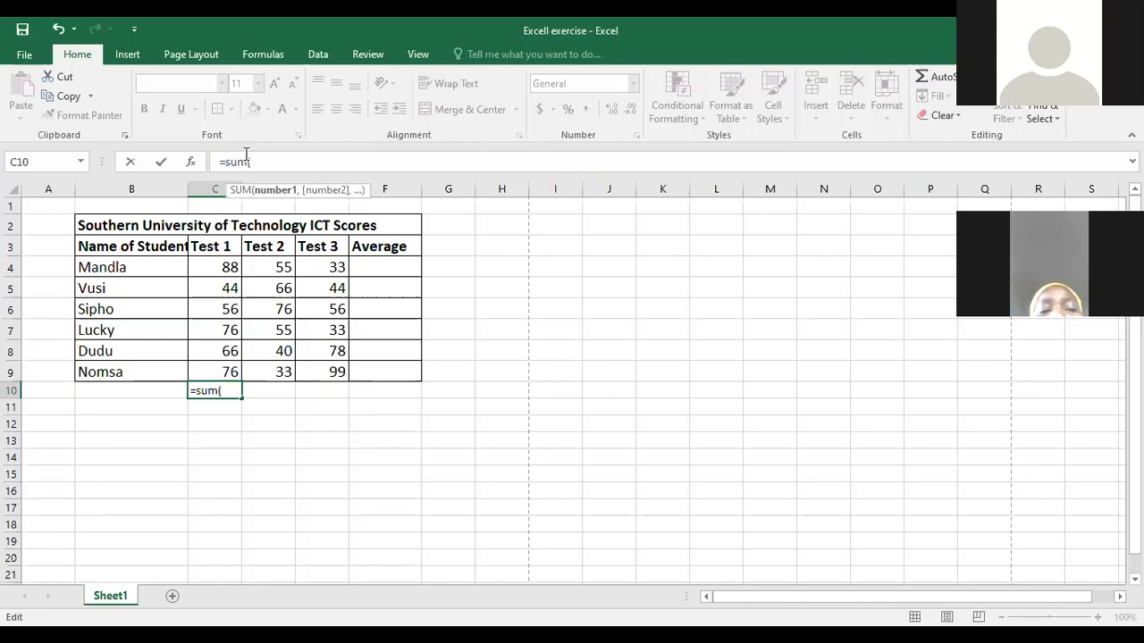
click(215, 267)
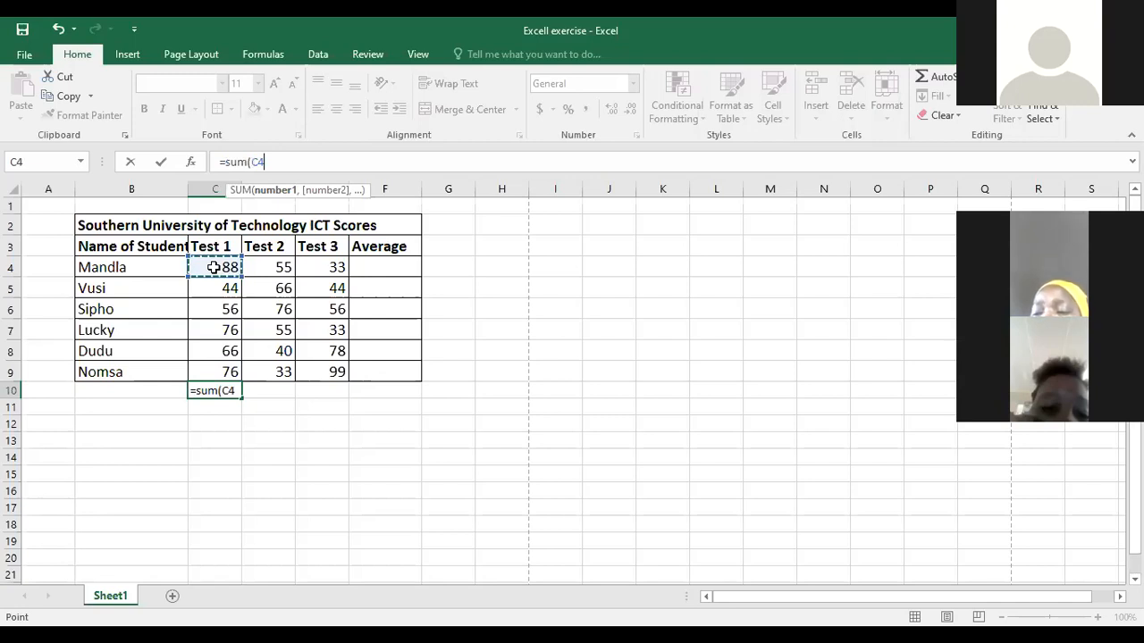
key(F8)
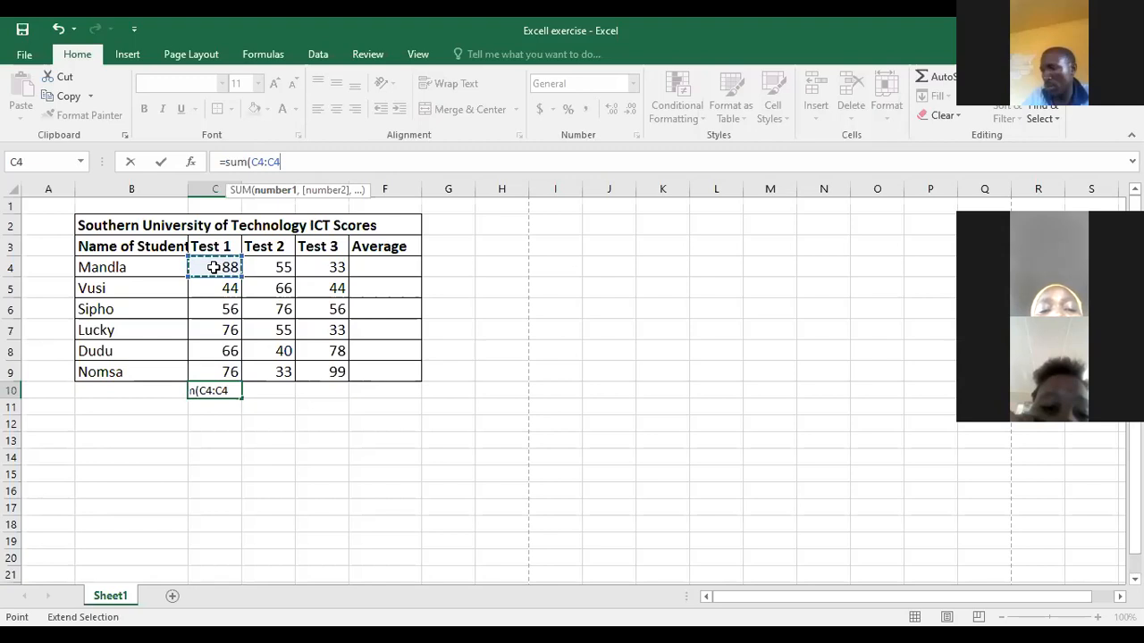
key(ctrl+shift+Down)
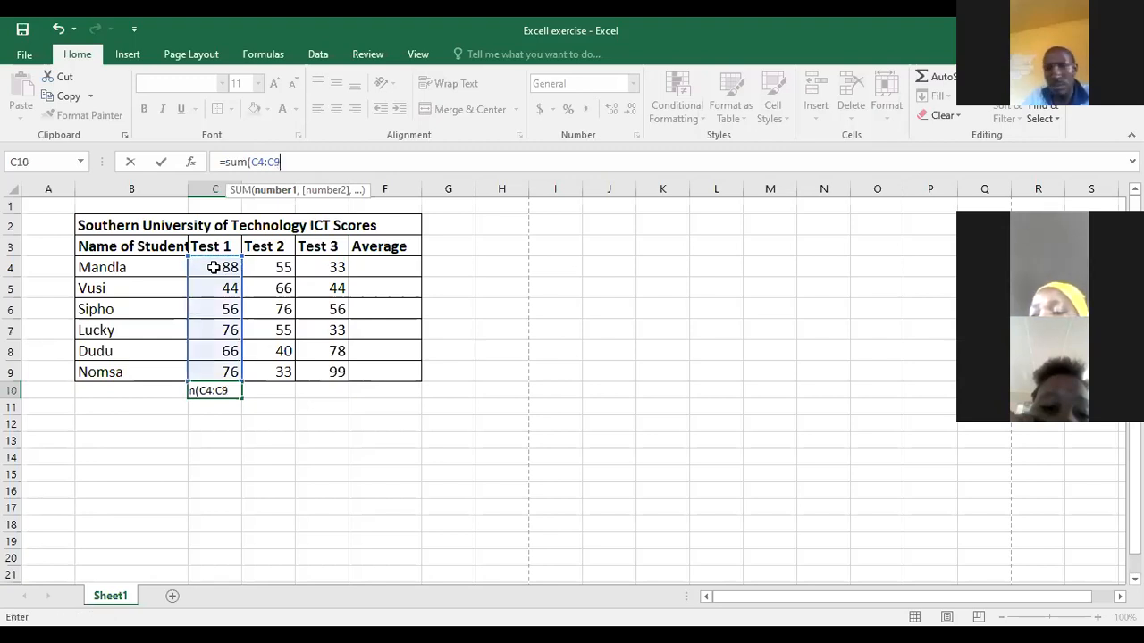
text())
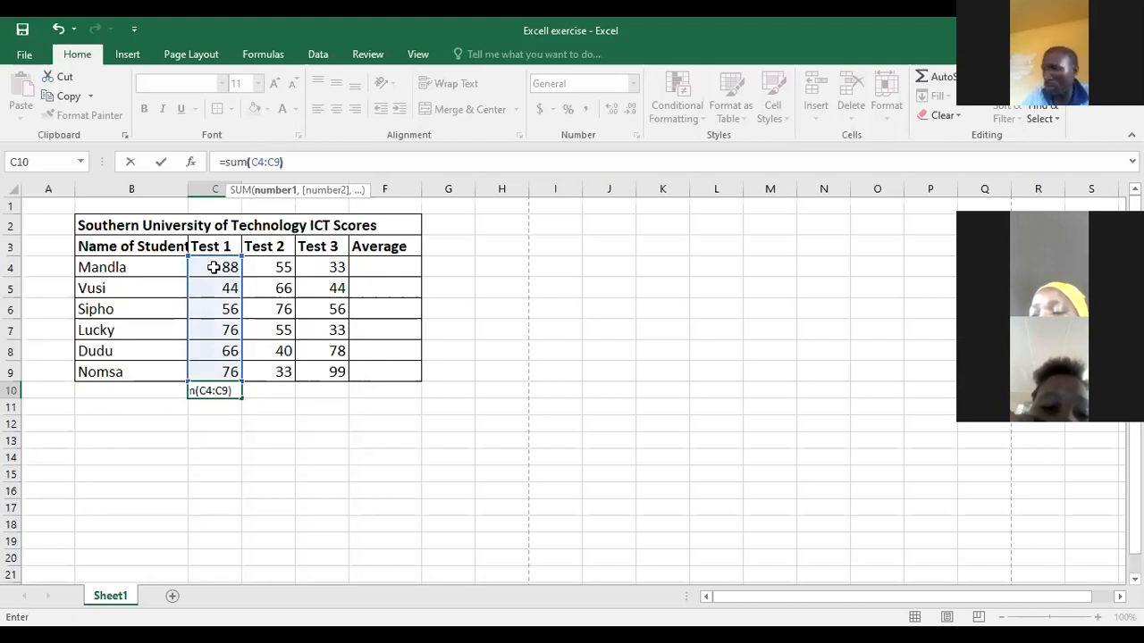
key(Return)
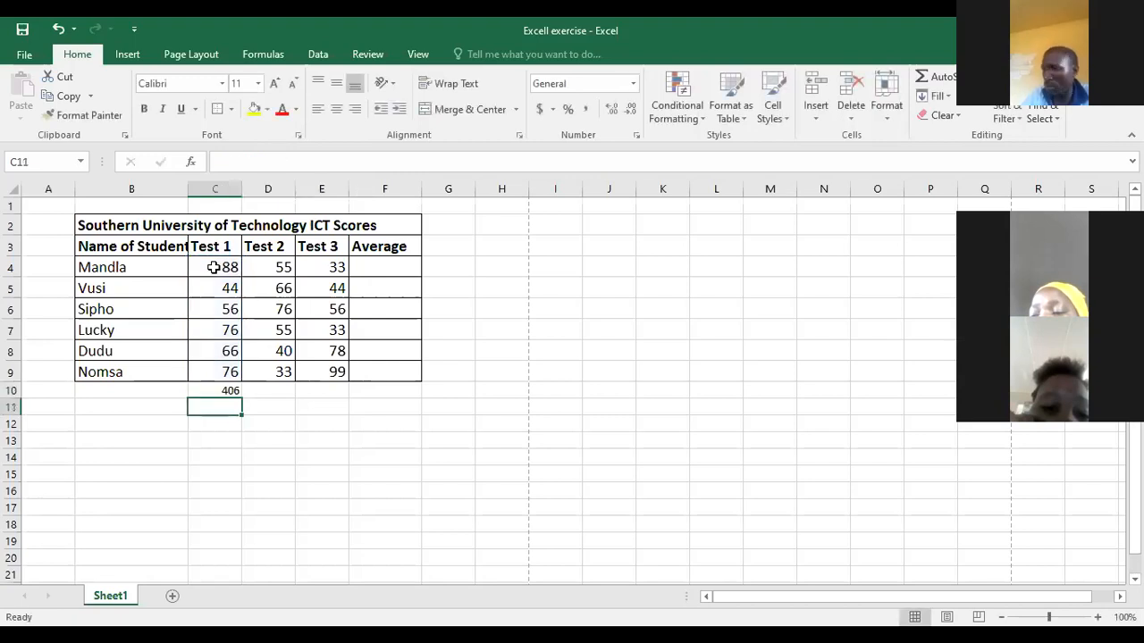
click(230, 394)
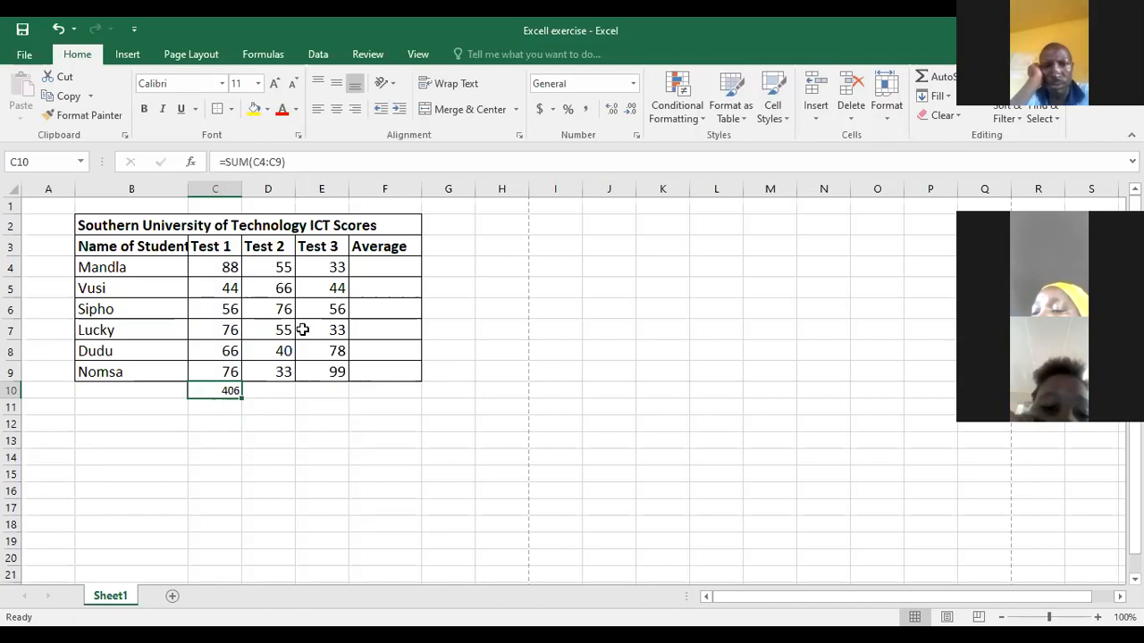
click(280, 397)
click(324, 405)
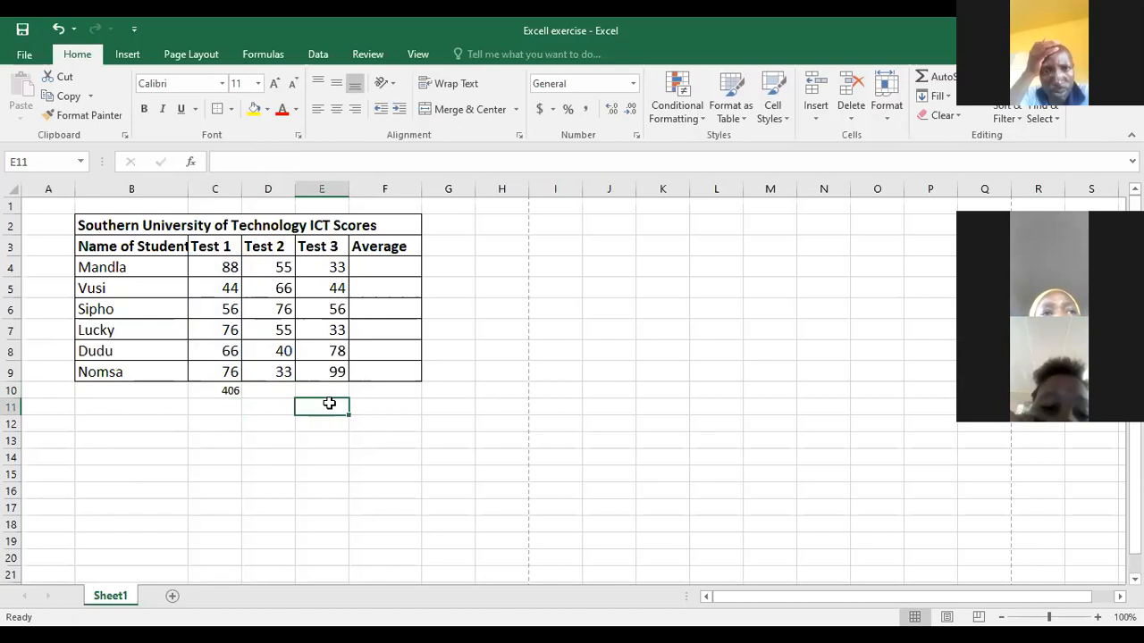
key(Up)
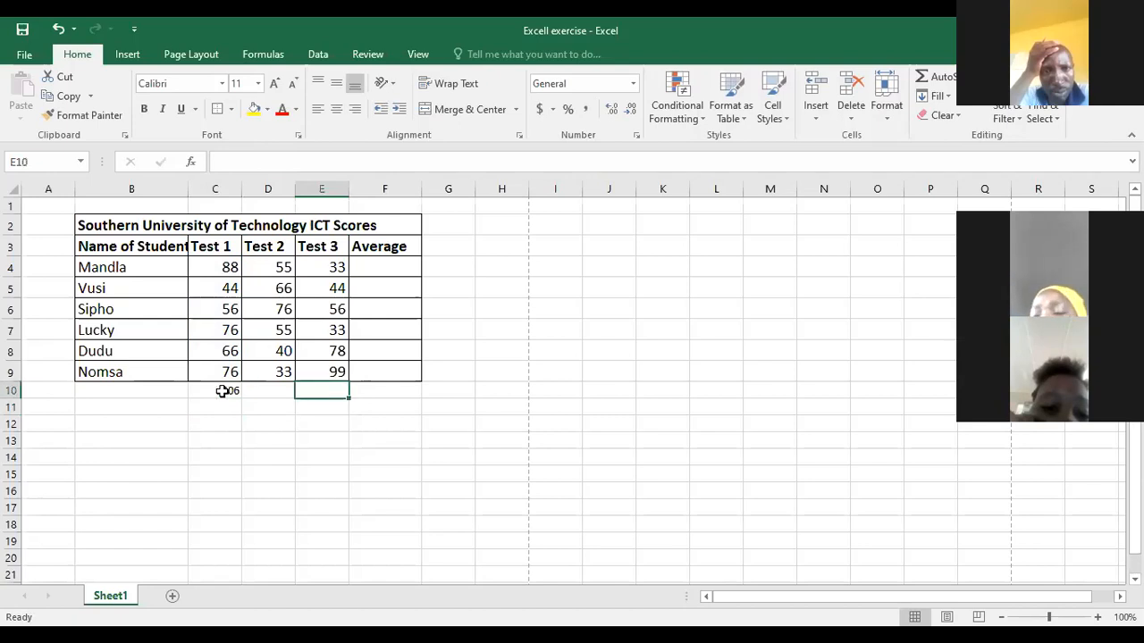
- Copy the Test 1 total formula from C10 and paste it into D10:E10 for Test 2 and Test 3
click(223, 392)
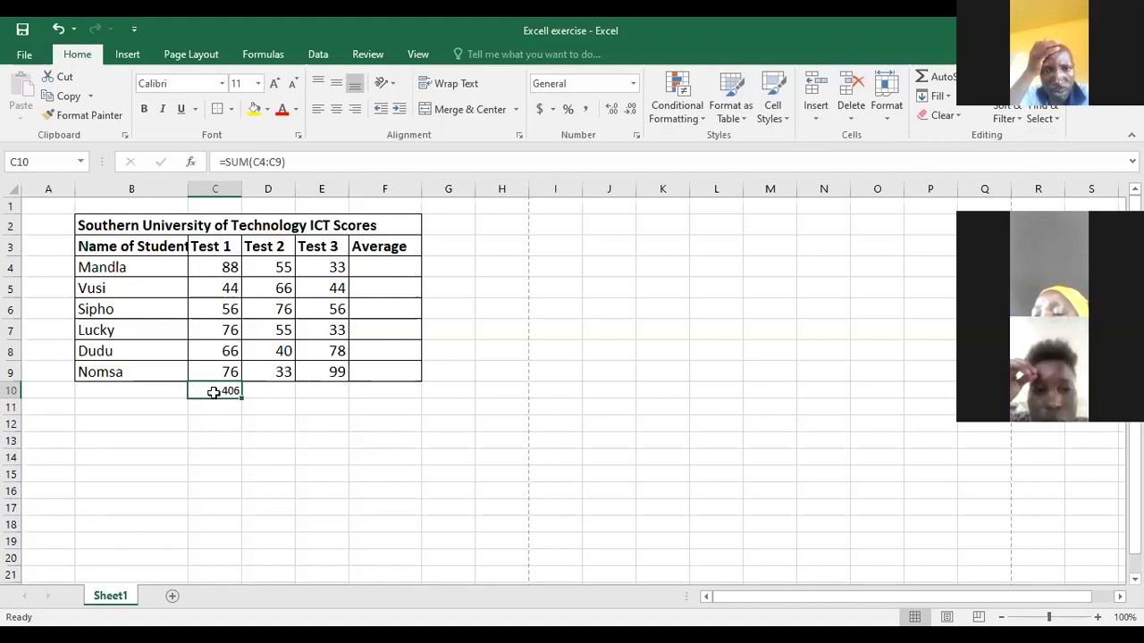
right_click(210, 392)
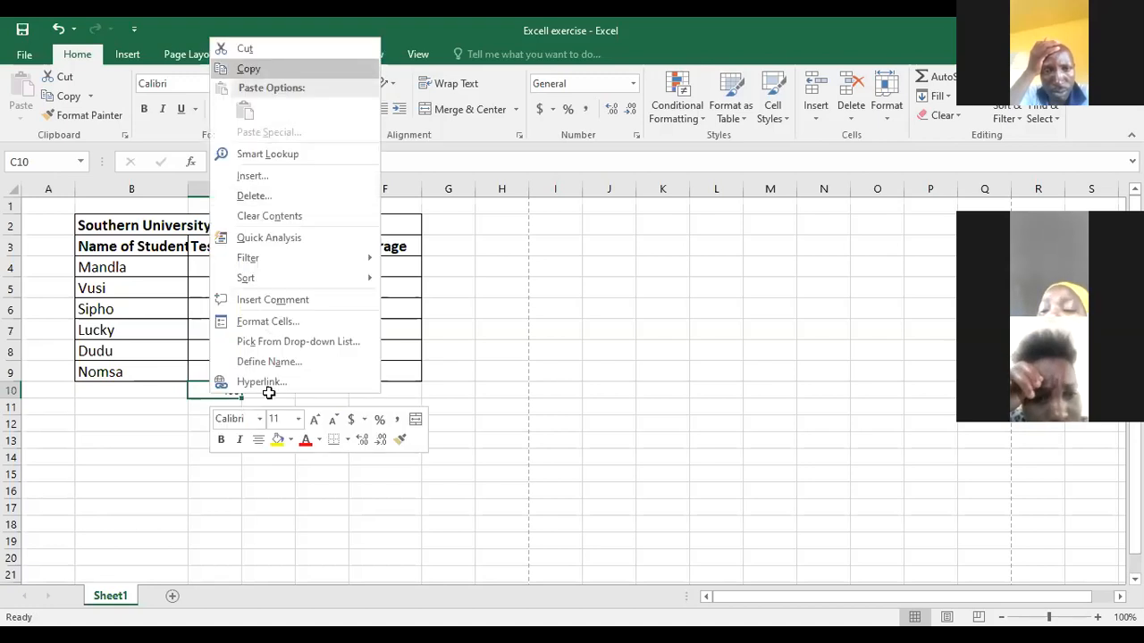
click(248, 69)
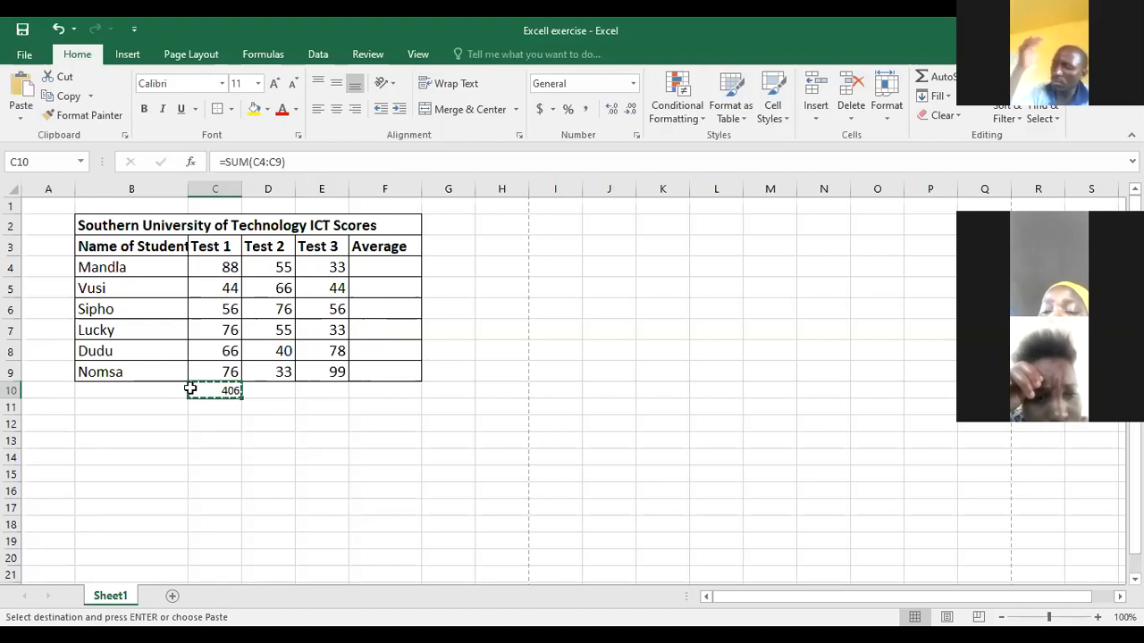
click(259, 392)
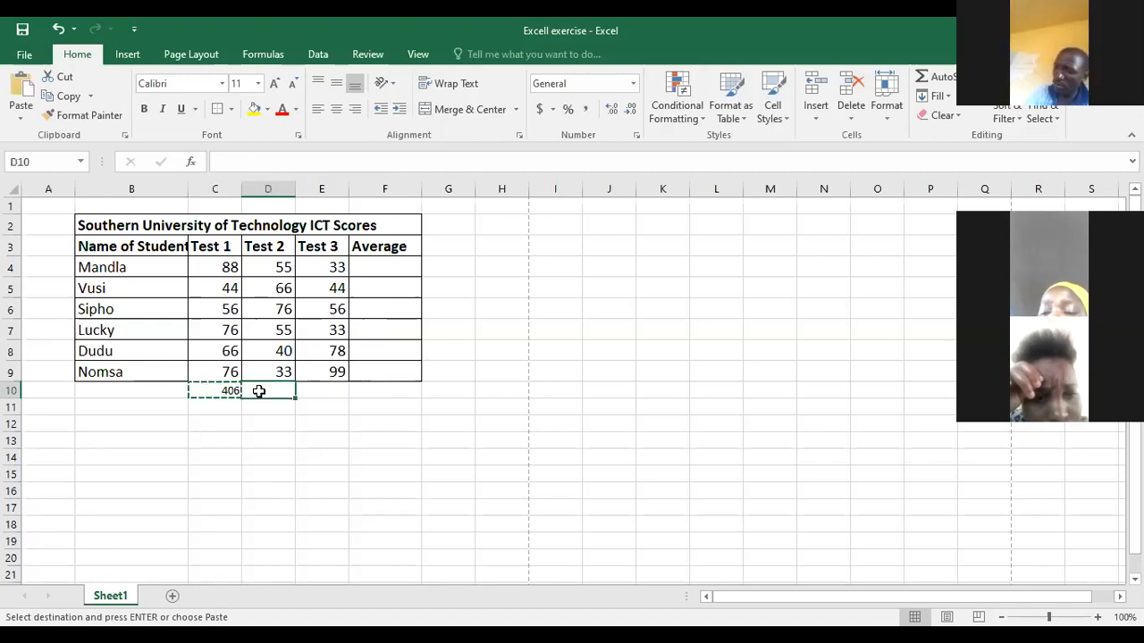
drag(259, 391, 318, 391)
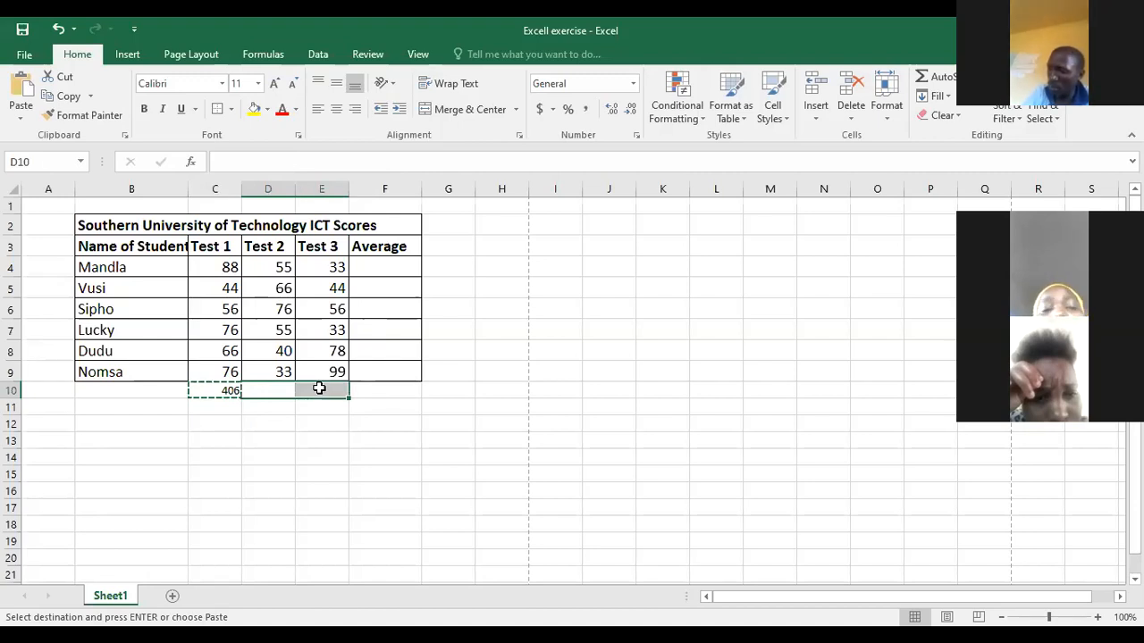
key(Return)
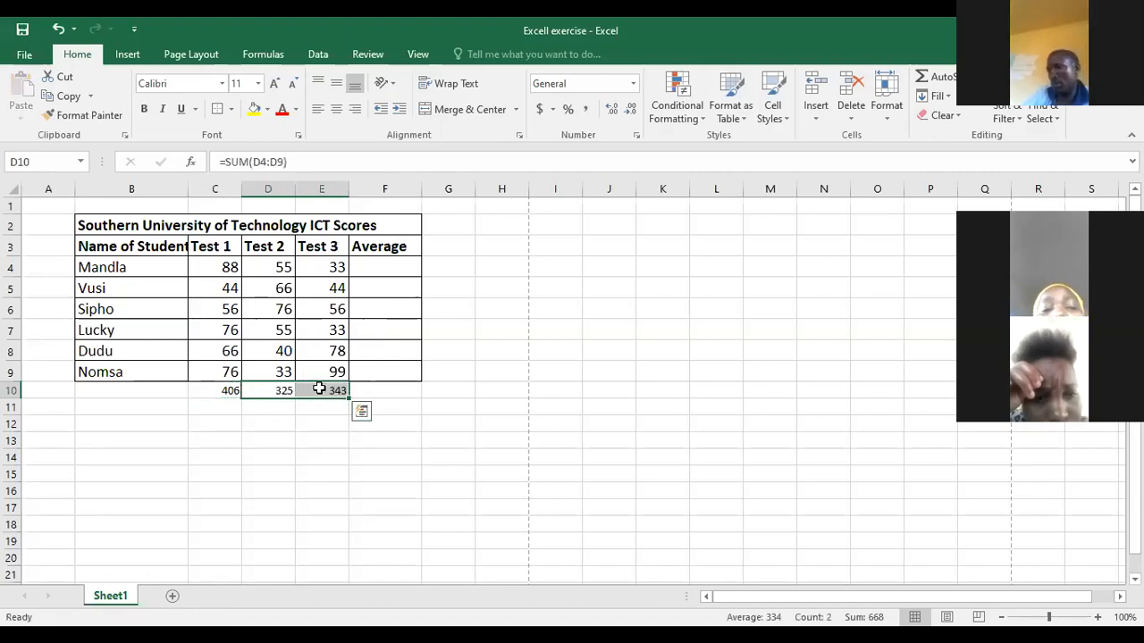
click(534, 411)
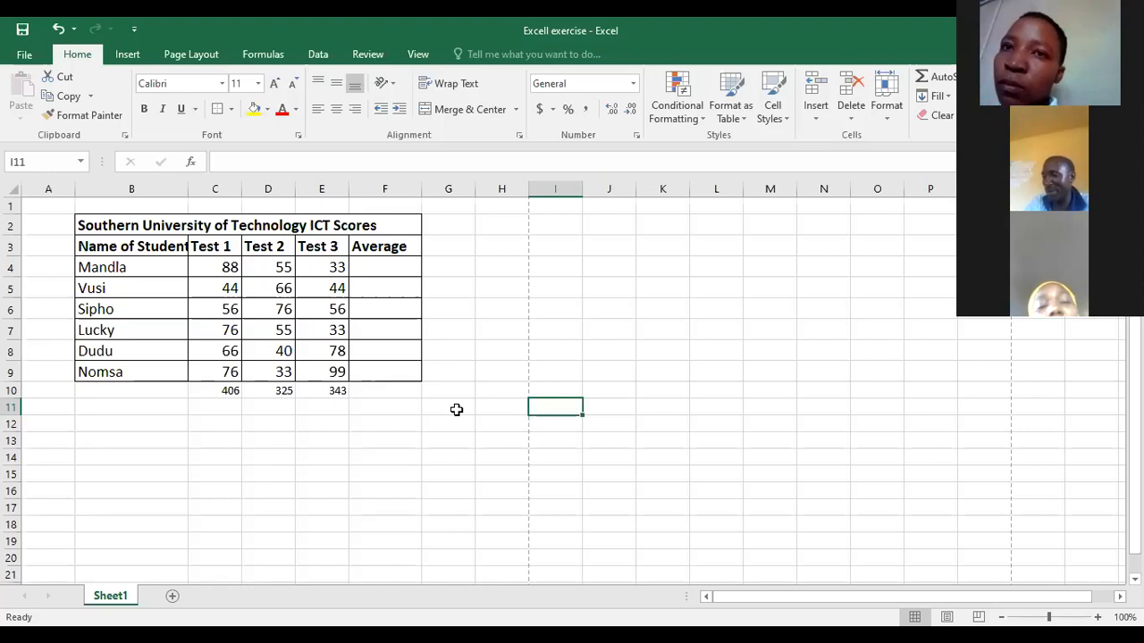
- Clear the three test totals from cells E10, D10 and C10
click(332, 393)
key(Delete)
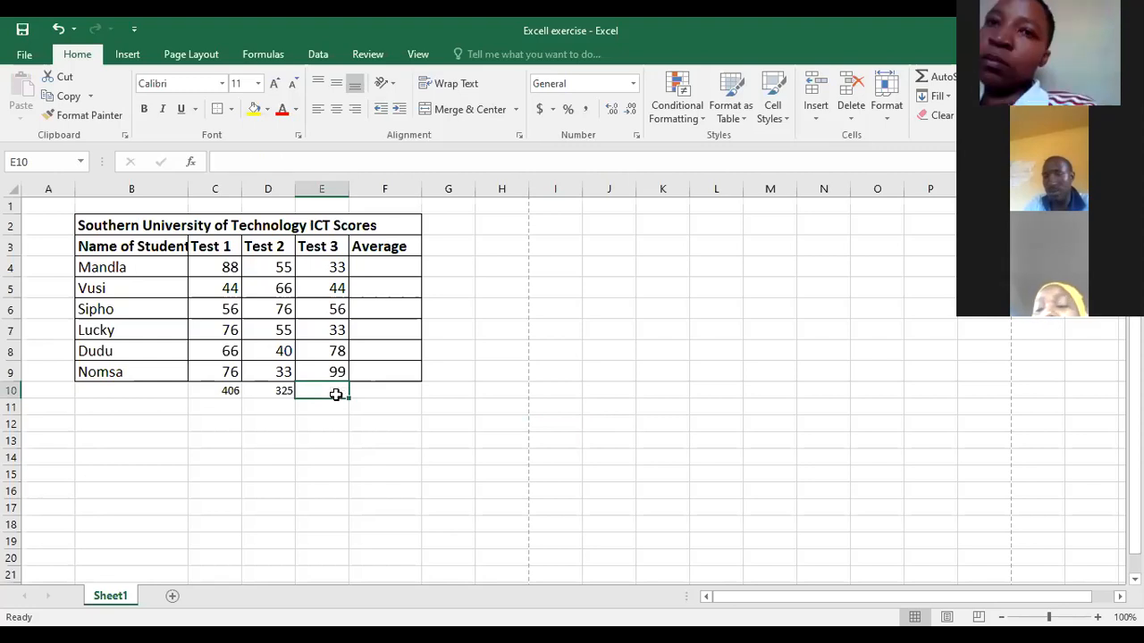
key(Left)
key(Delete)
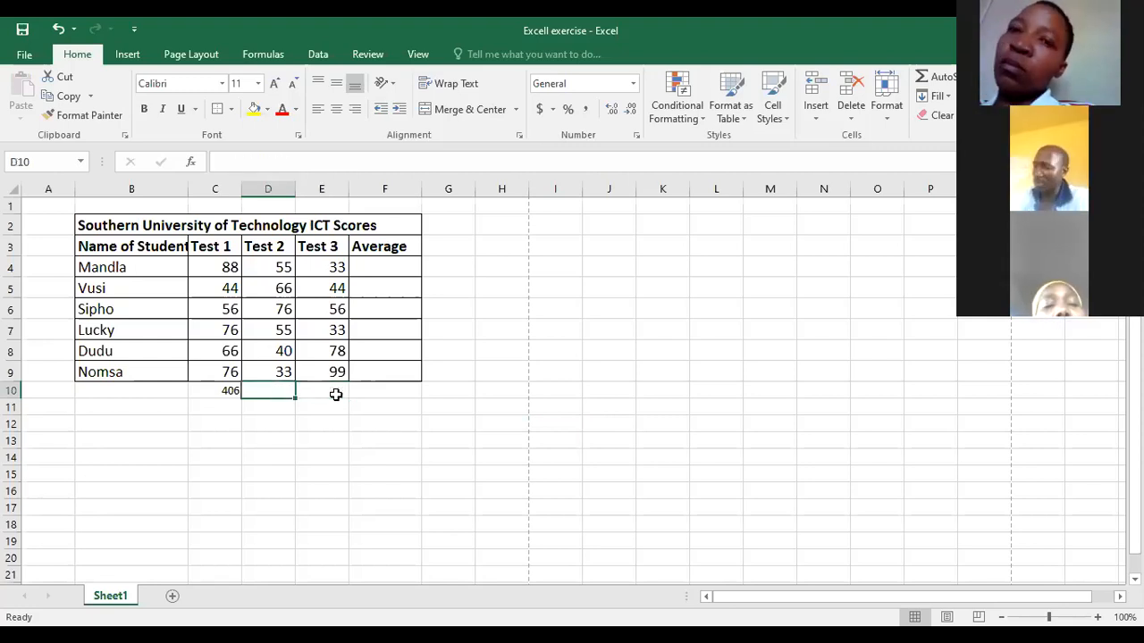
key(Left)
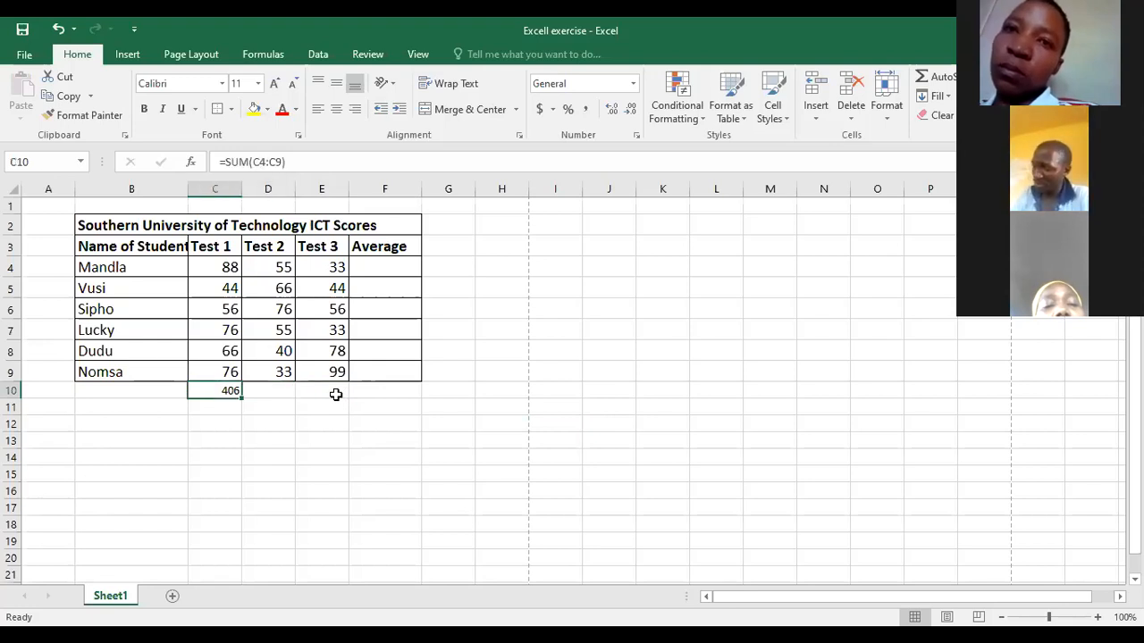
key(Delete)
key(Down)
key(Down)
key(Down)
key(Down)
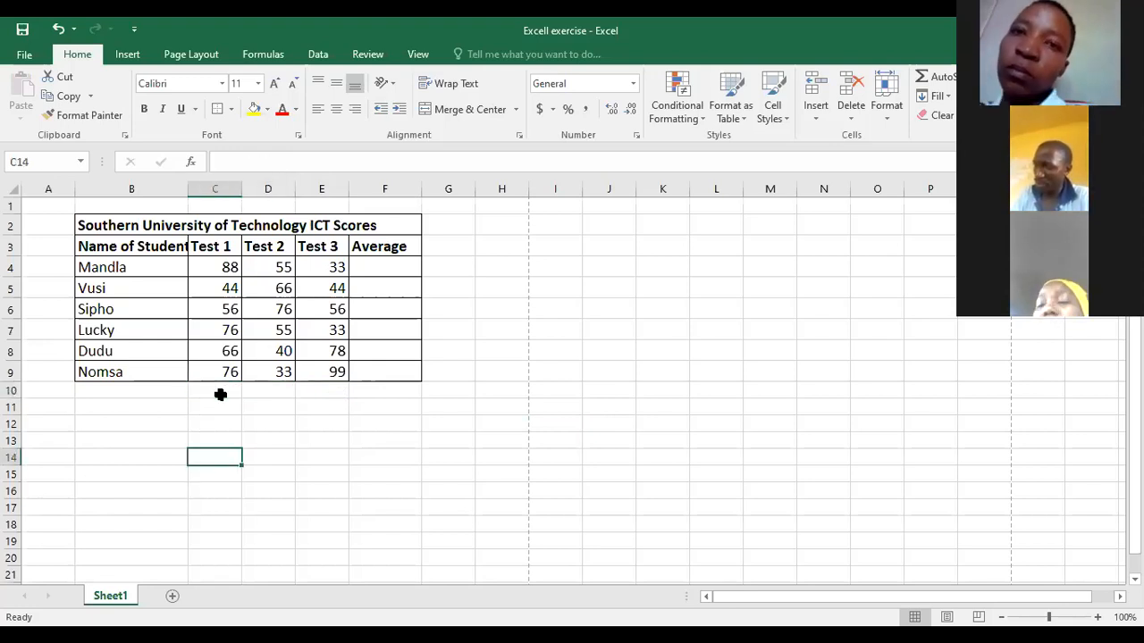
- Enter the formula =SUM(C4:C9) in cell C10, picking the first and last Test 1 scores as the range
click(220, 393)
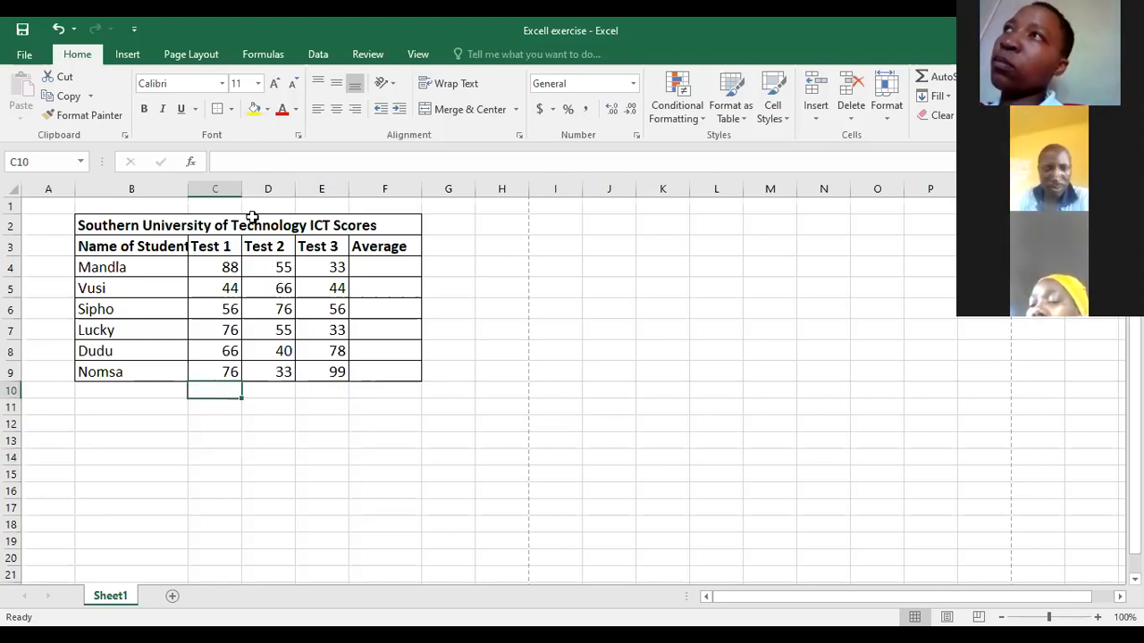
click(237, 160)
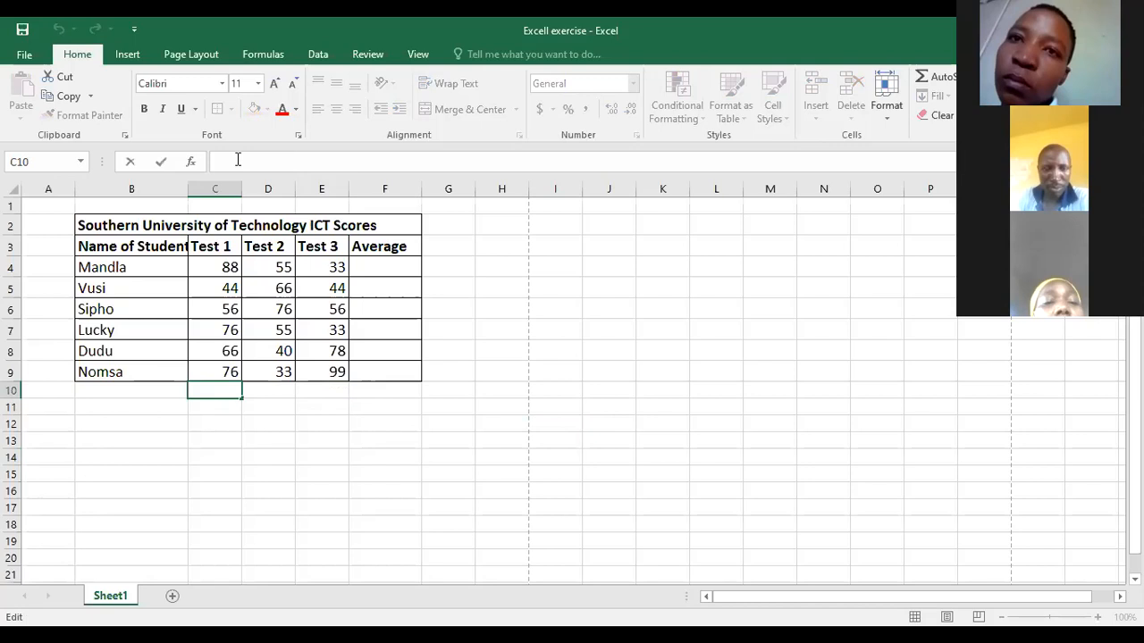
text(=)
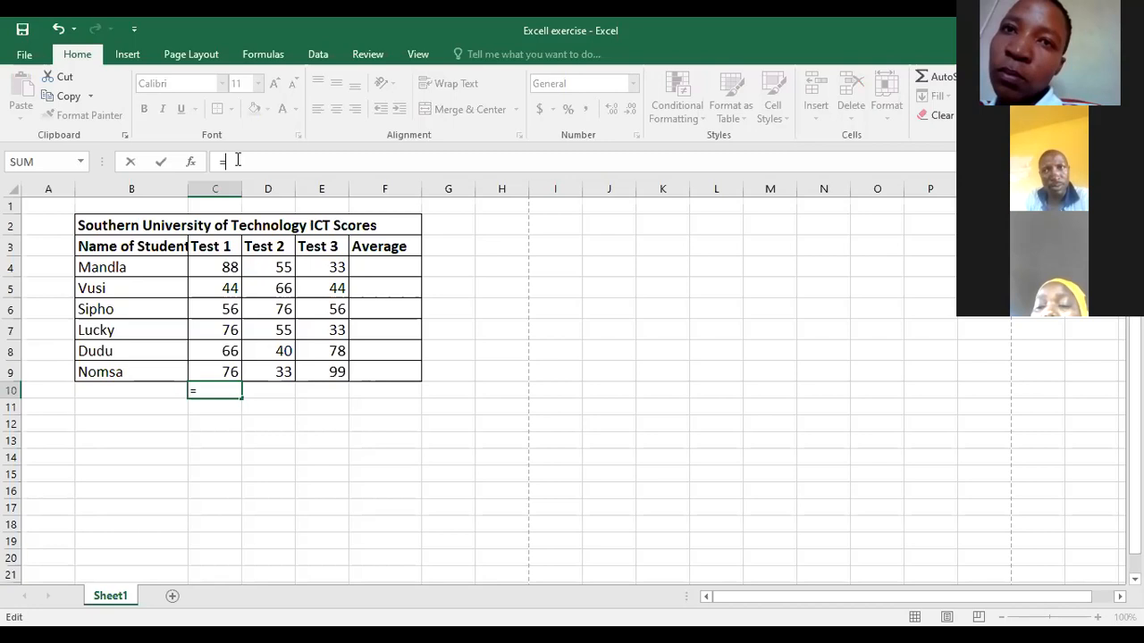
text(Sun)
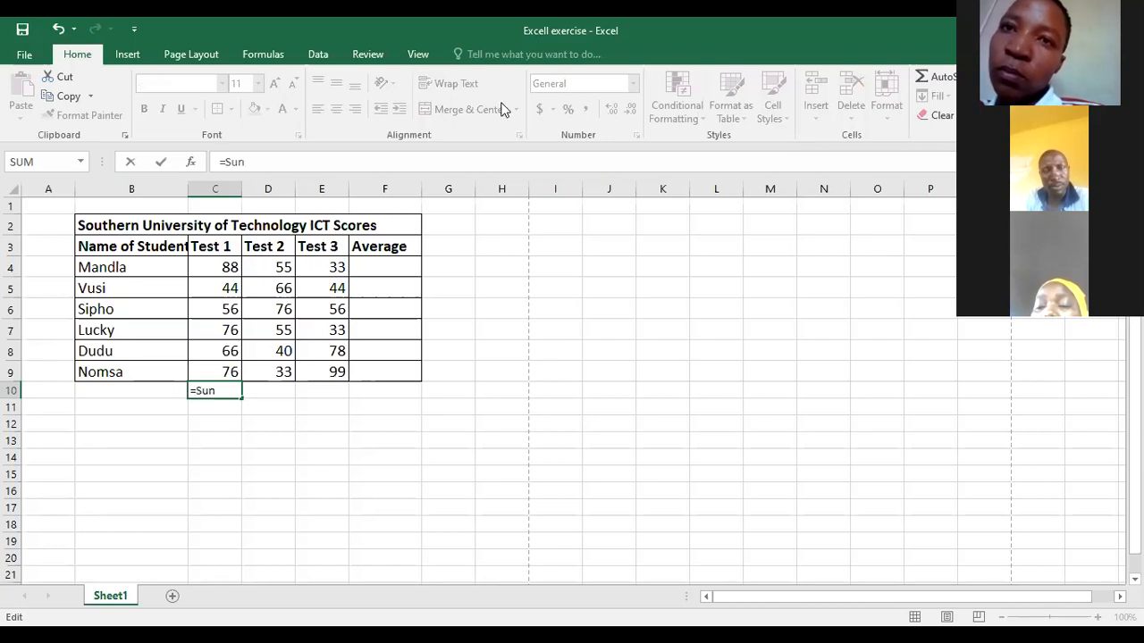
key(BackSpace)
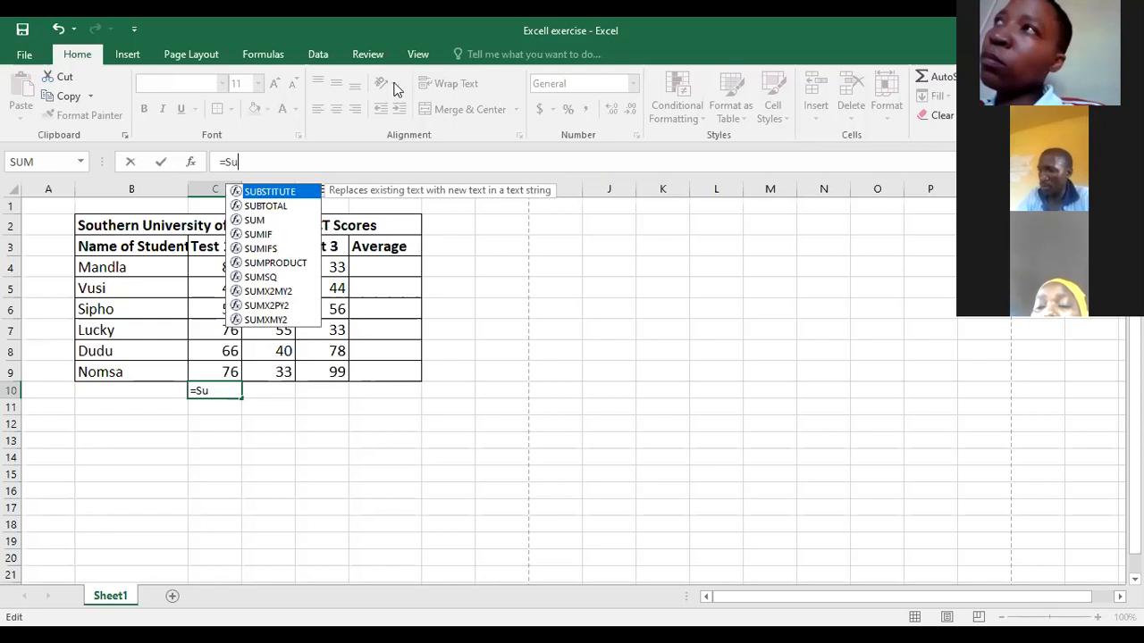
text(m()
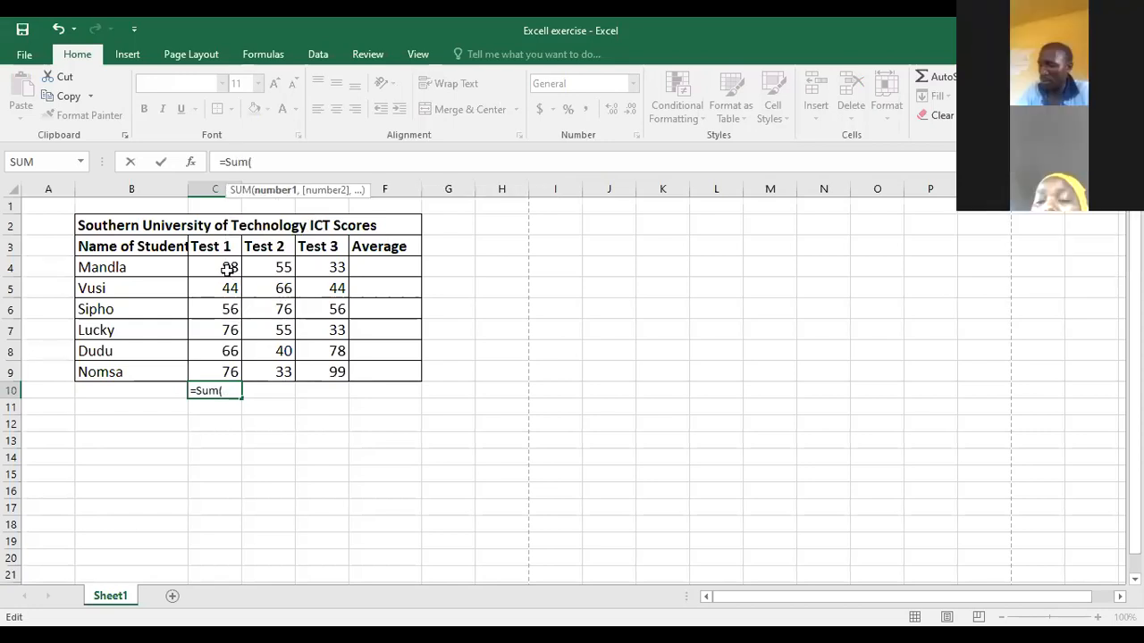
click(229, 268)
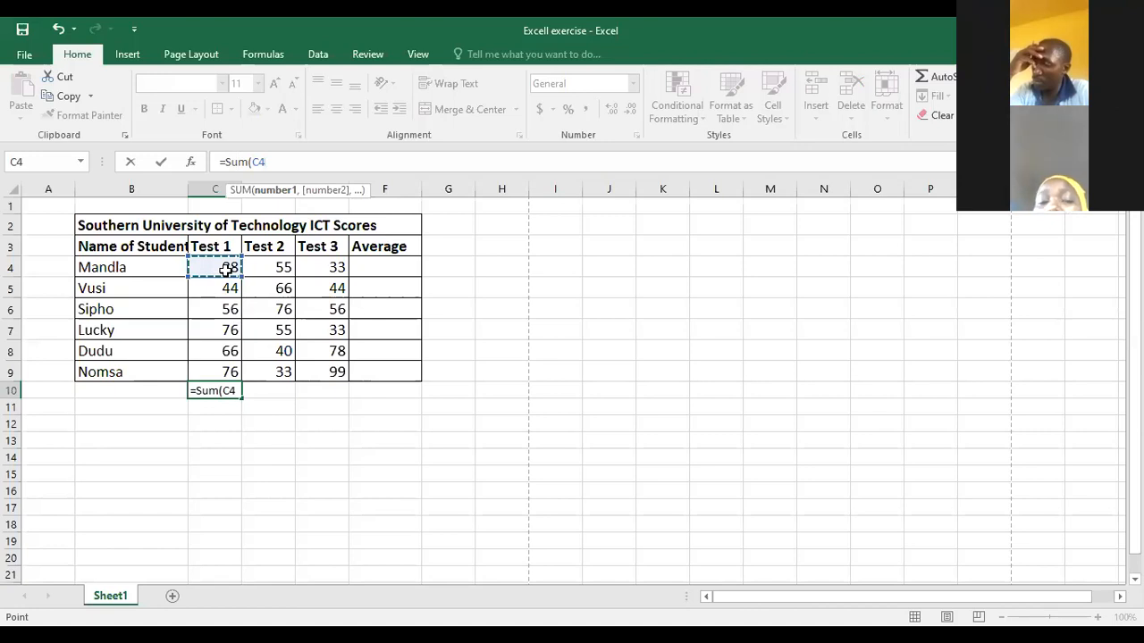
shift+click(222, 371)
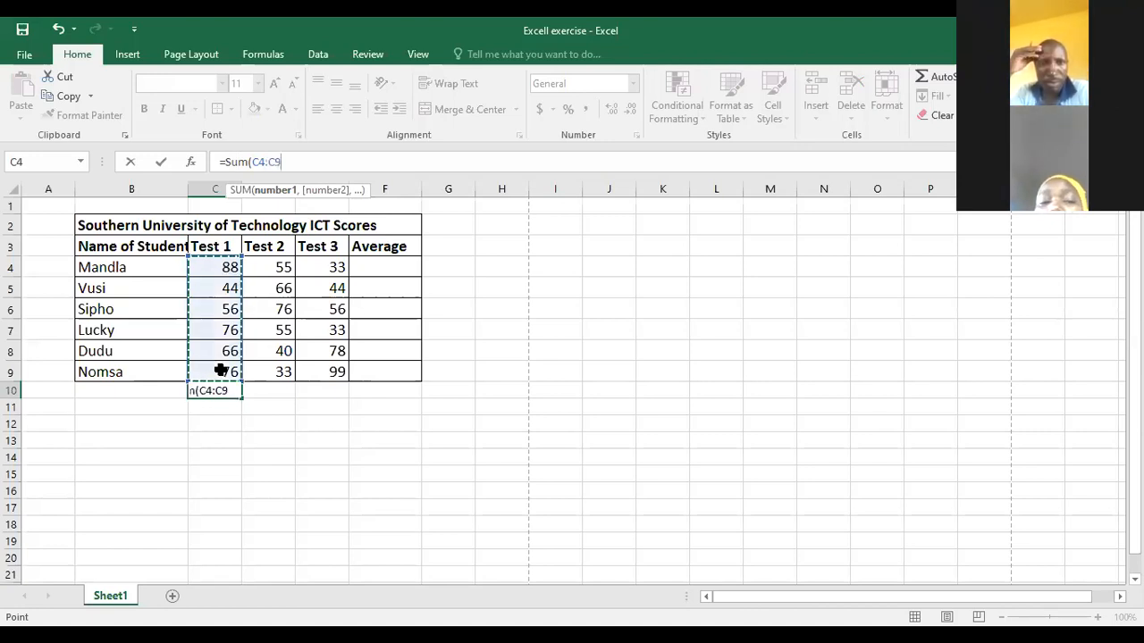
key(Return)
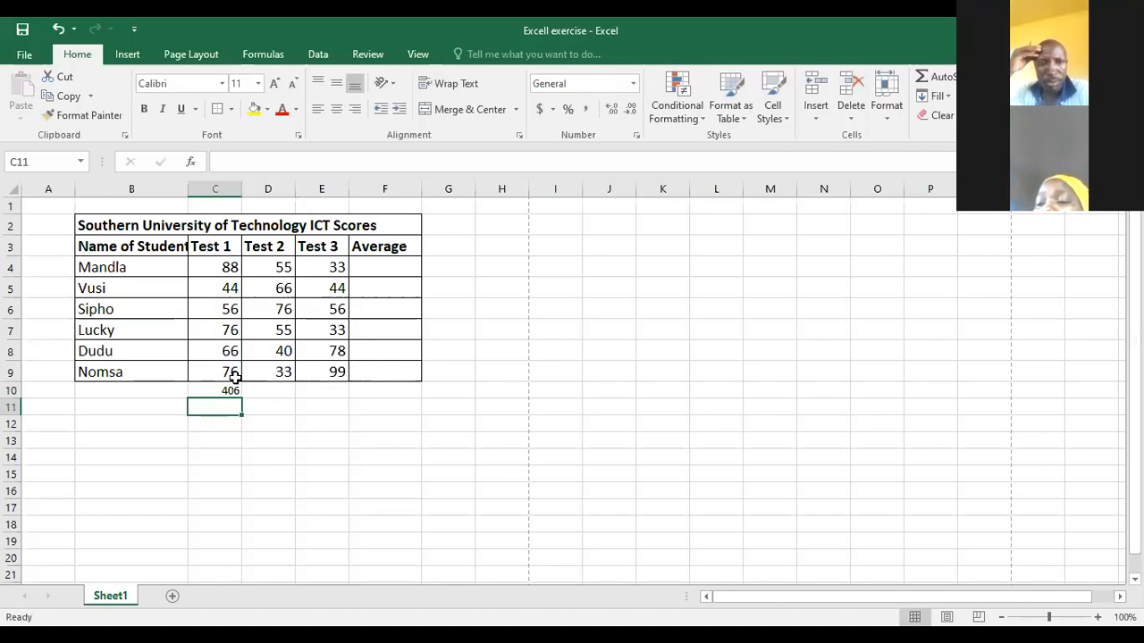
- Copy the re-entered SUM formula in C10 to the cells below the Test 2 and Test 3 scores, D10:E10
click(230, 391)
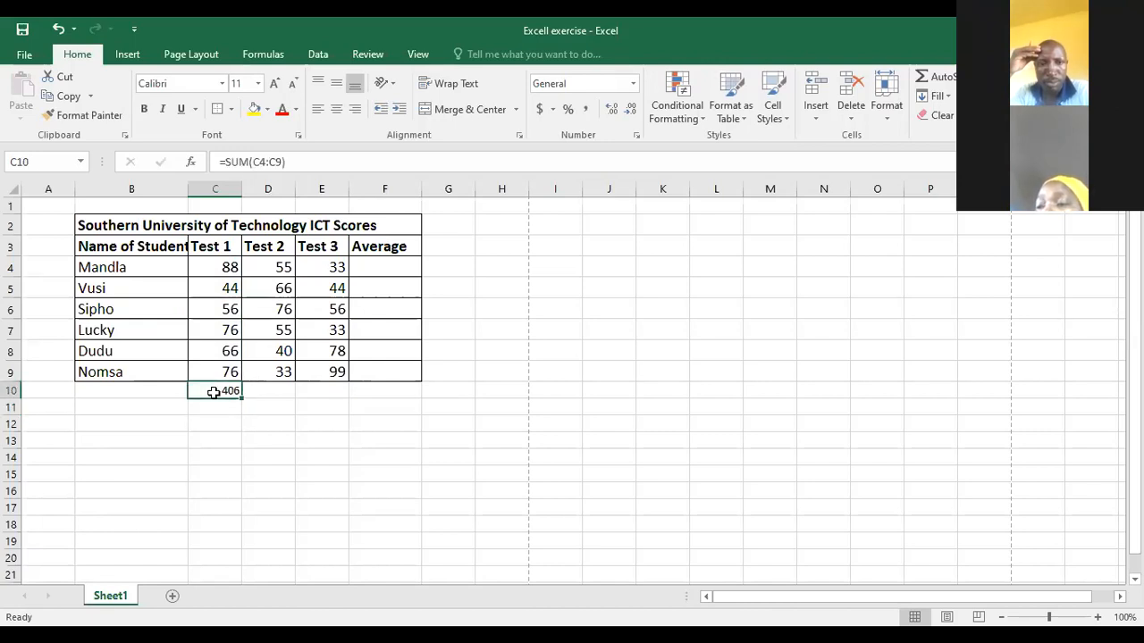
right_click(214, 393)
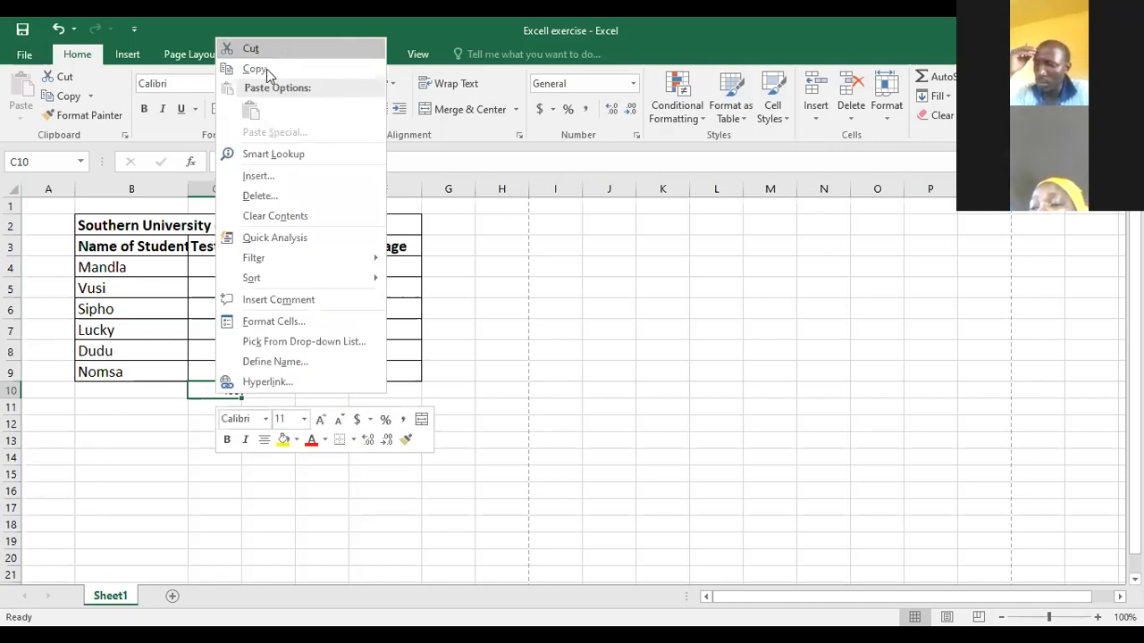
click(266, 69)
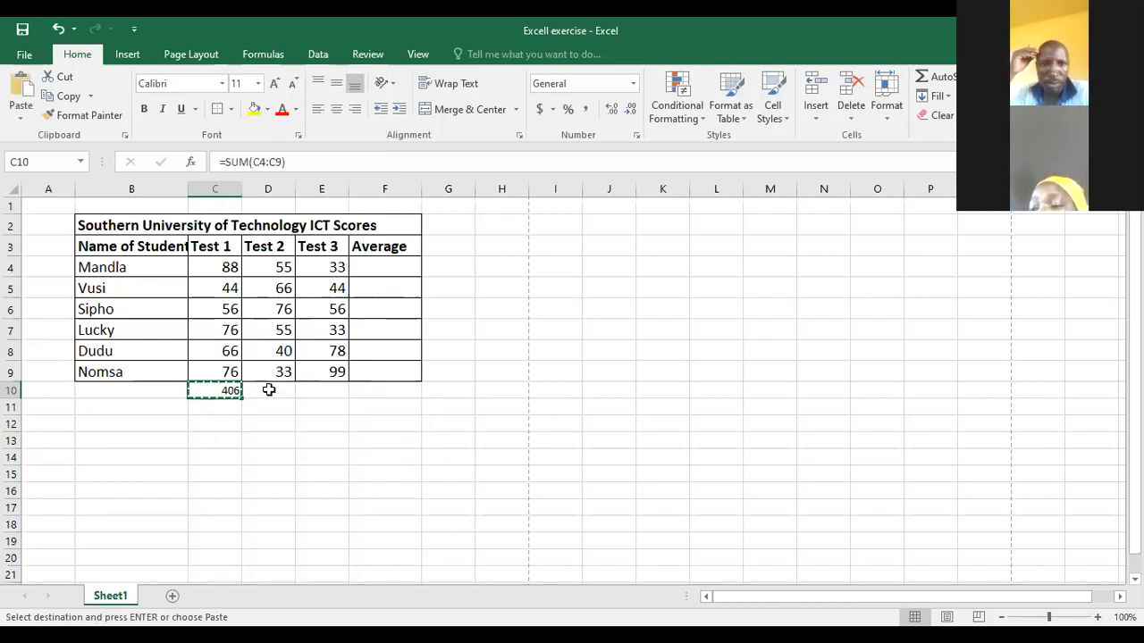
click(269, 390)
drag(262, 391, 307, 391)
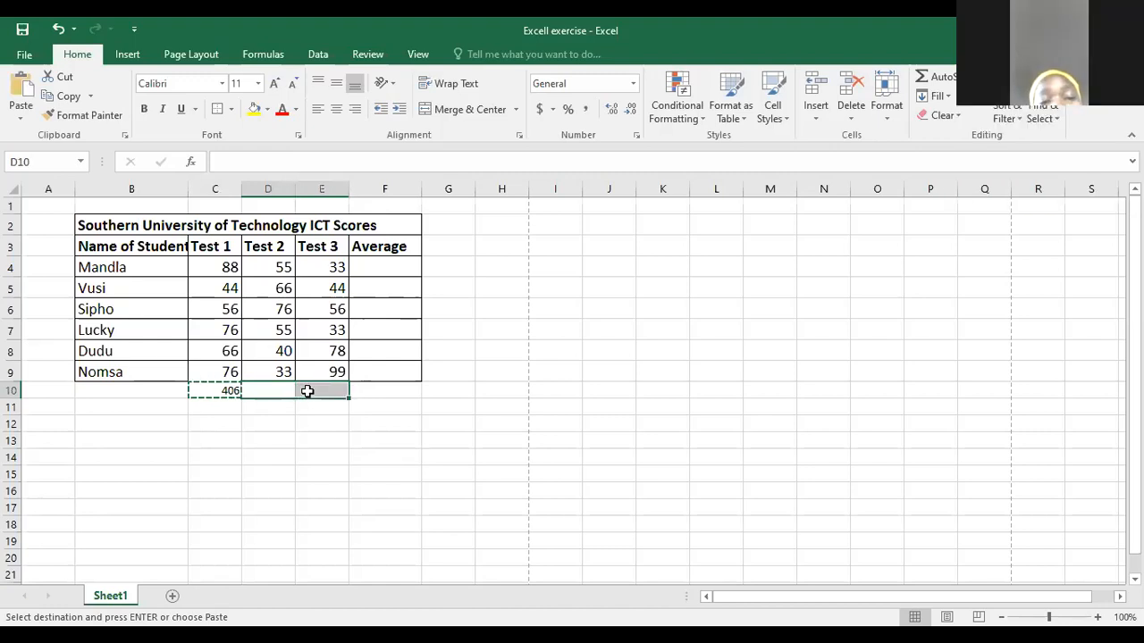
key(Return)
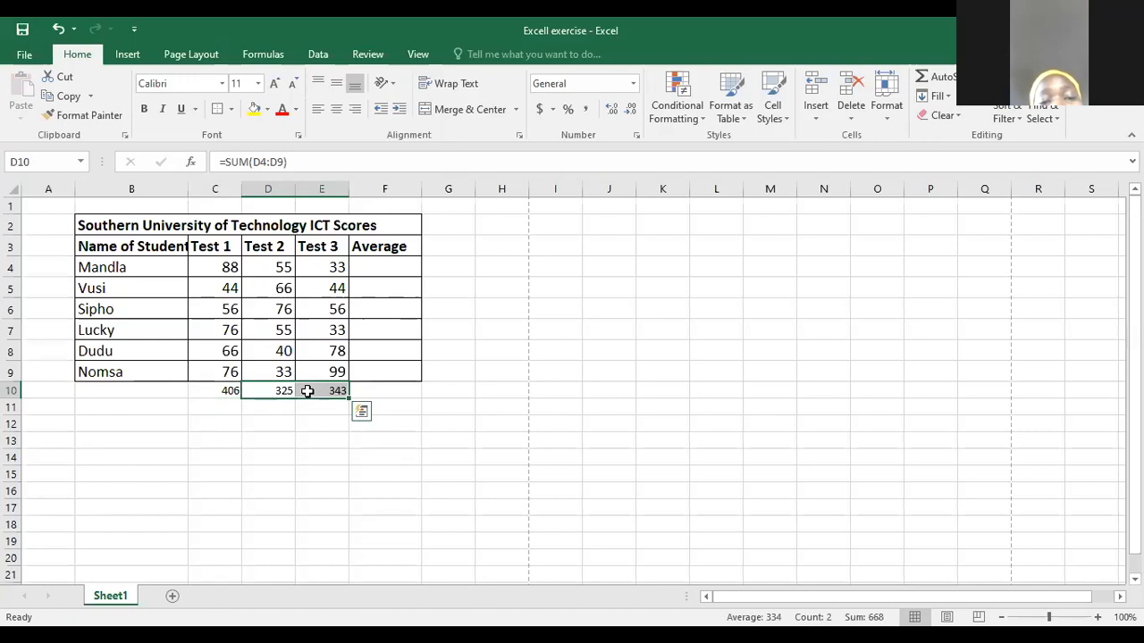
- Clear the pasted totals from D10:E10 and fill the C10 formula across to E10 instead
key(Delete)
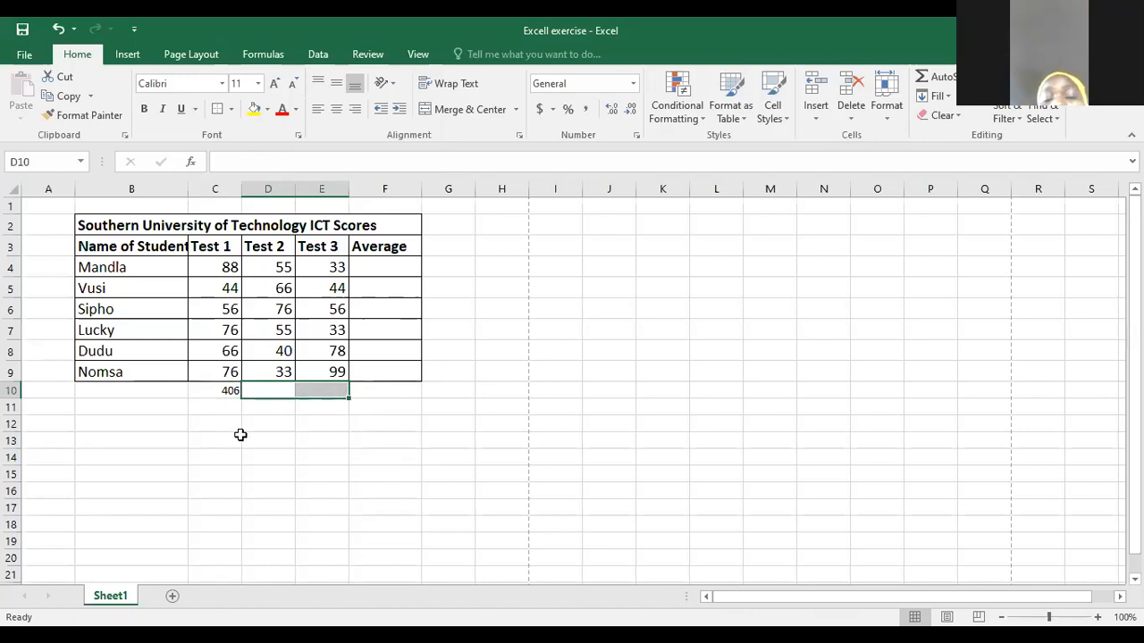
click(238, 436)
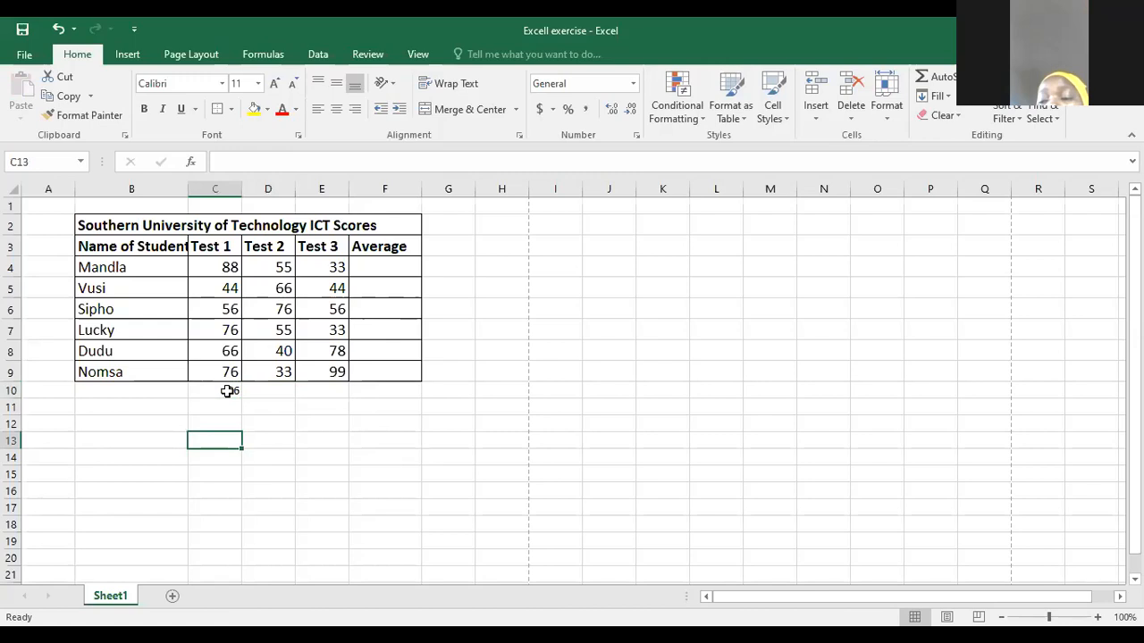
click(228, 390)
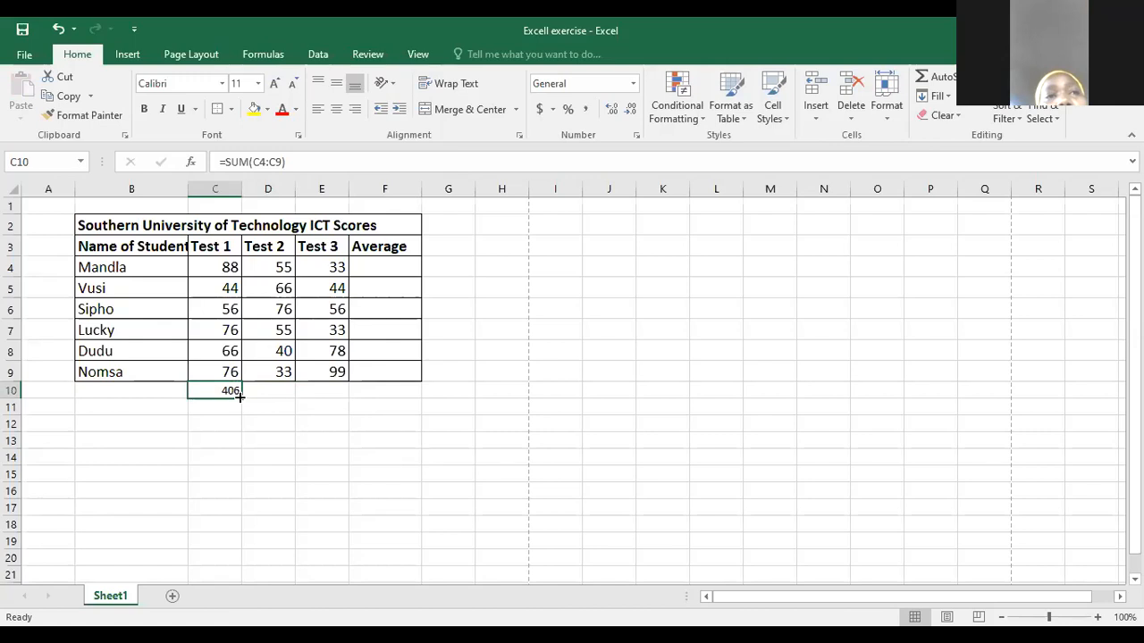
drag(240, 395, 325, 392)
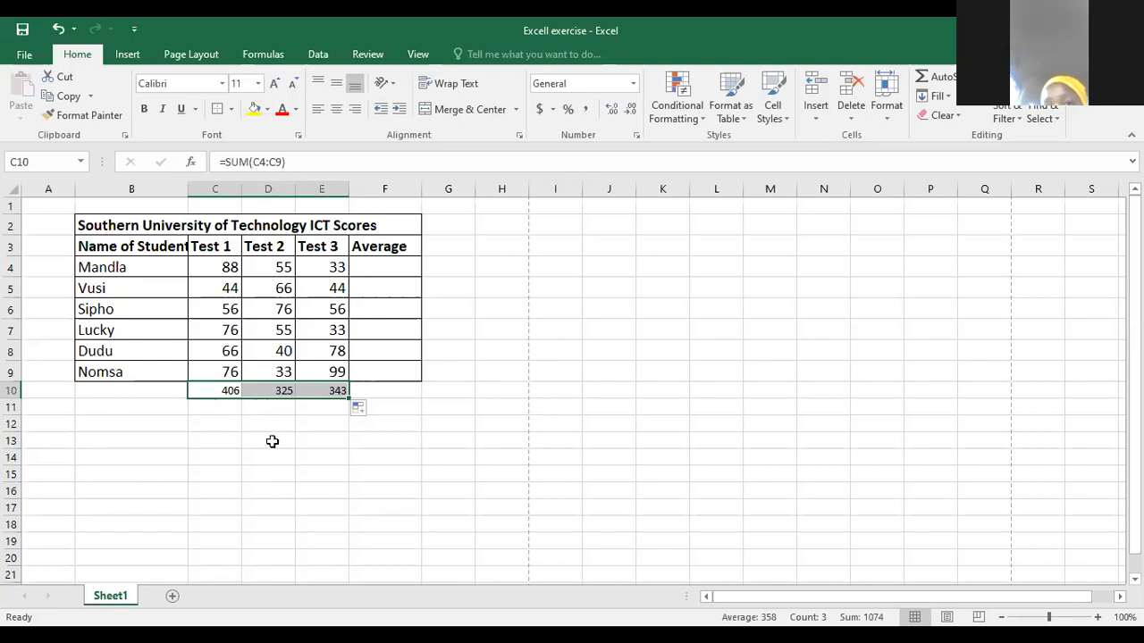
- Review the C10 formula and the Test 1 scores it adds up by selecting the range C4:C9
click(225, 391)
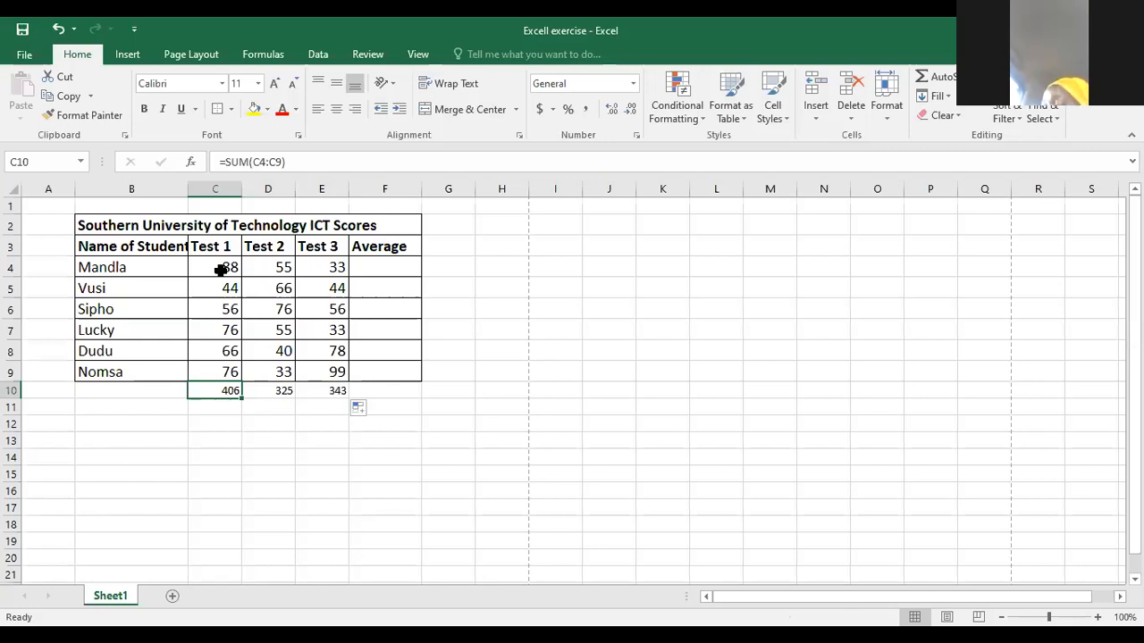
click(217, 268)
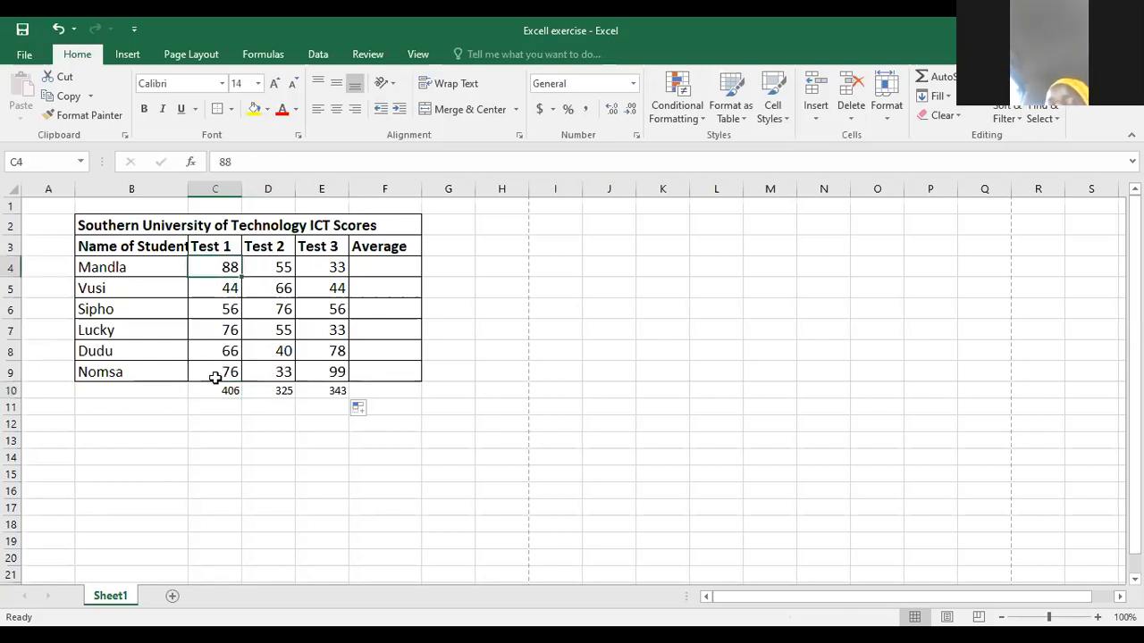
click(217, 380)
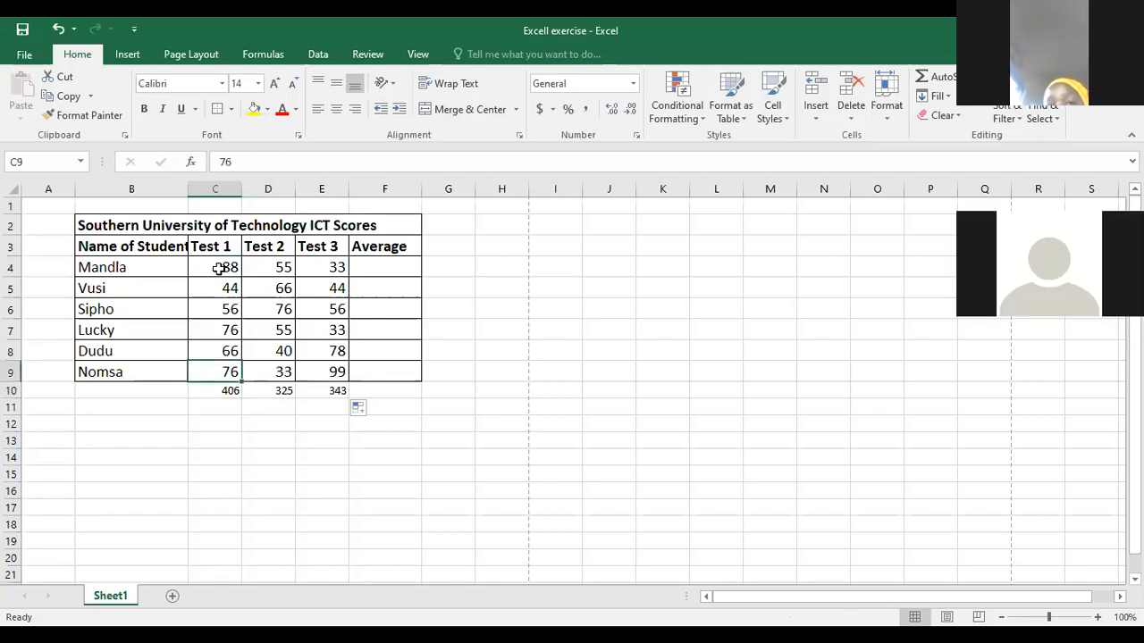
drag(221, 268, 215, 375)
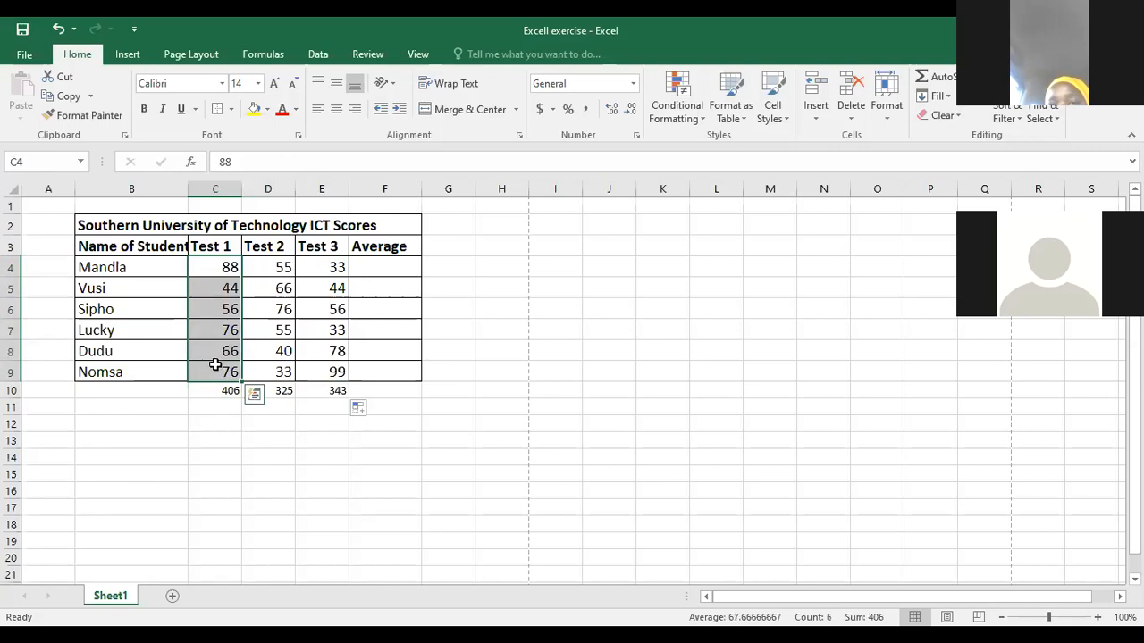
- Examine the first student's three test scores by selecting C4 through E4 in the score table
click(227, 268)
drag(228, 268, 319, 265)
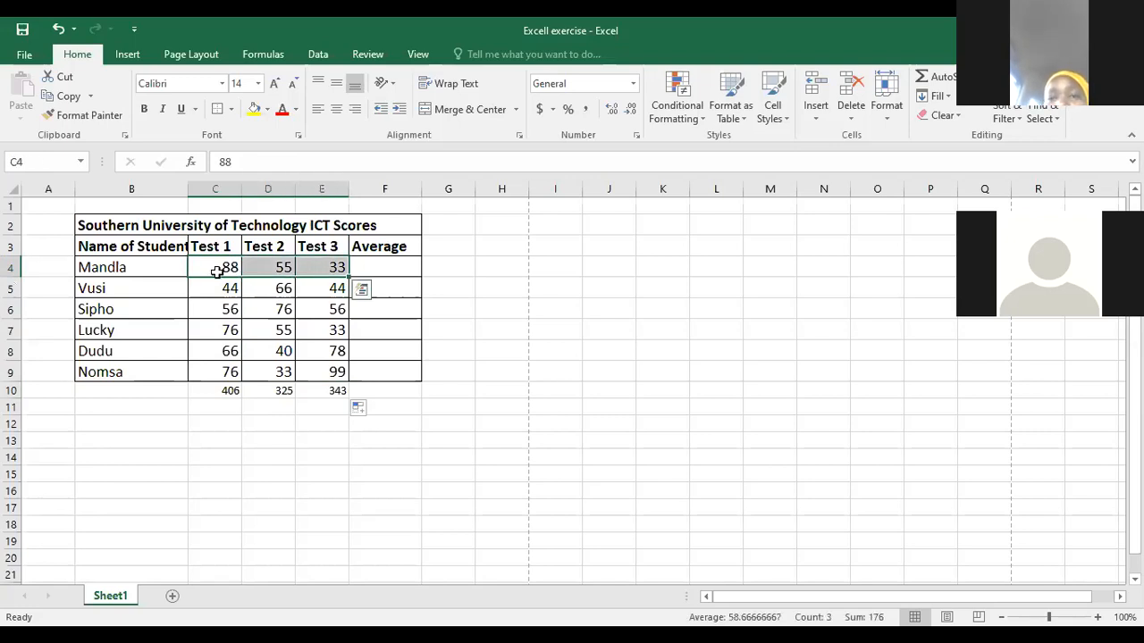
click(216, 269)
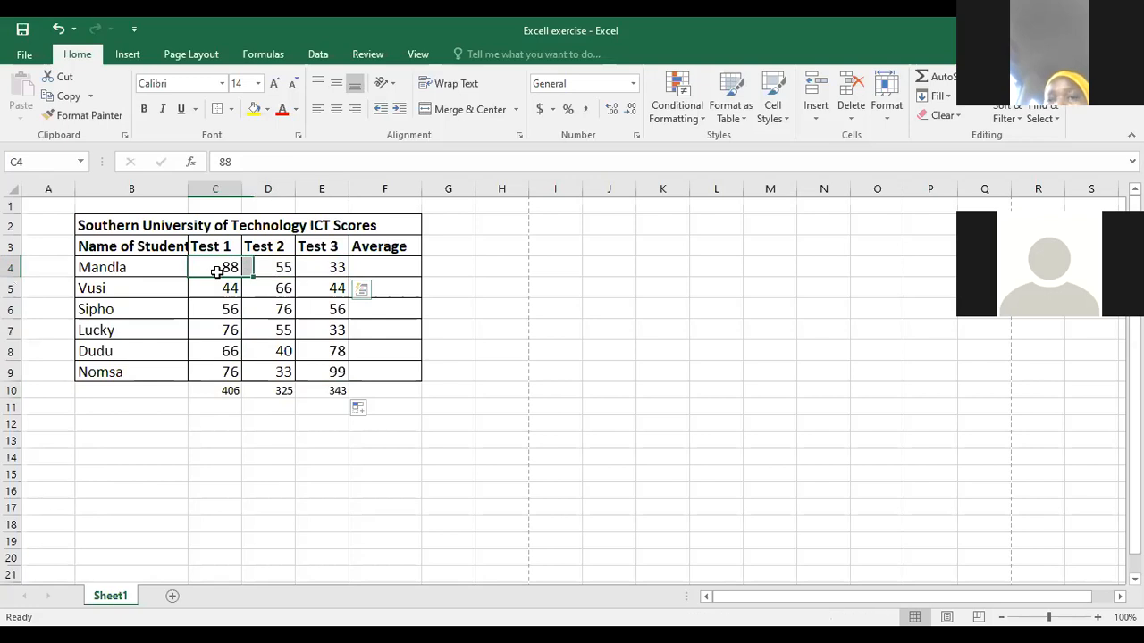
click(336, 268)
drag(212, 273, 342, 263)
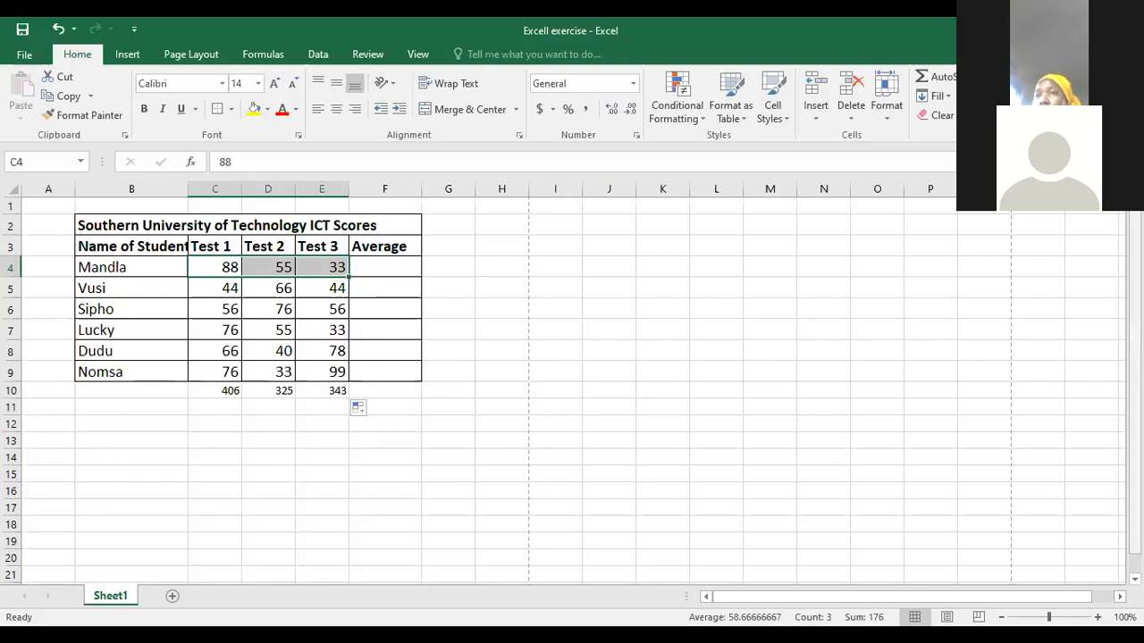
scroll(572, 384, down, 1)
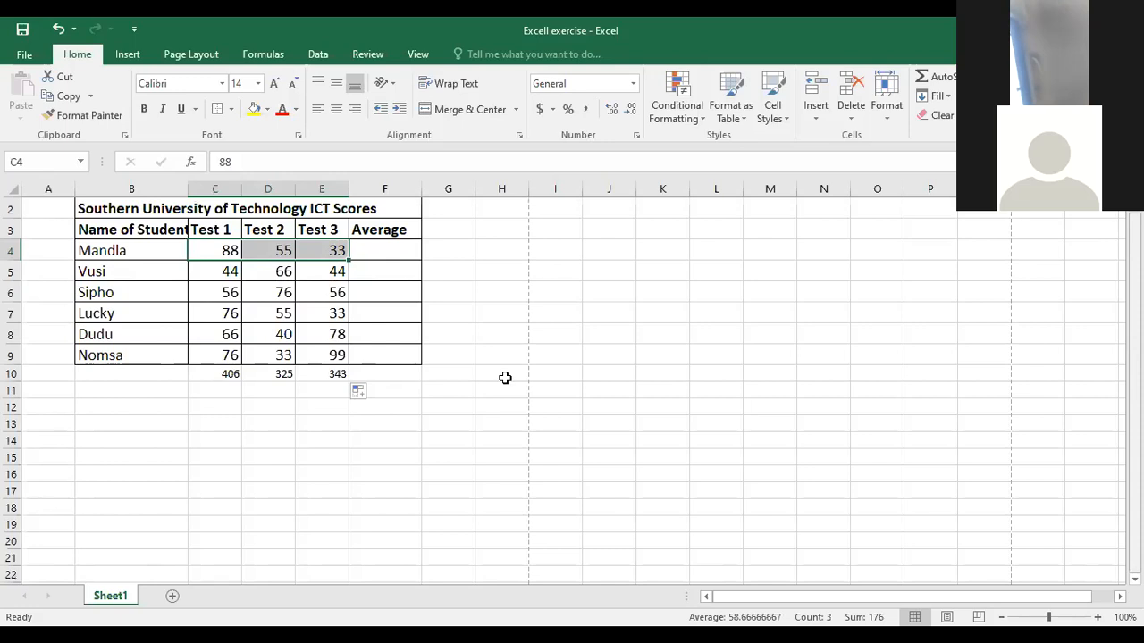
click(427, 409)
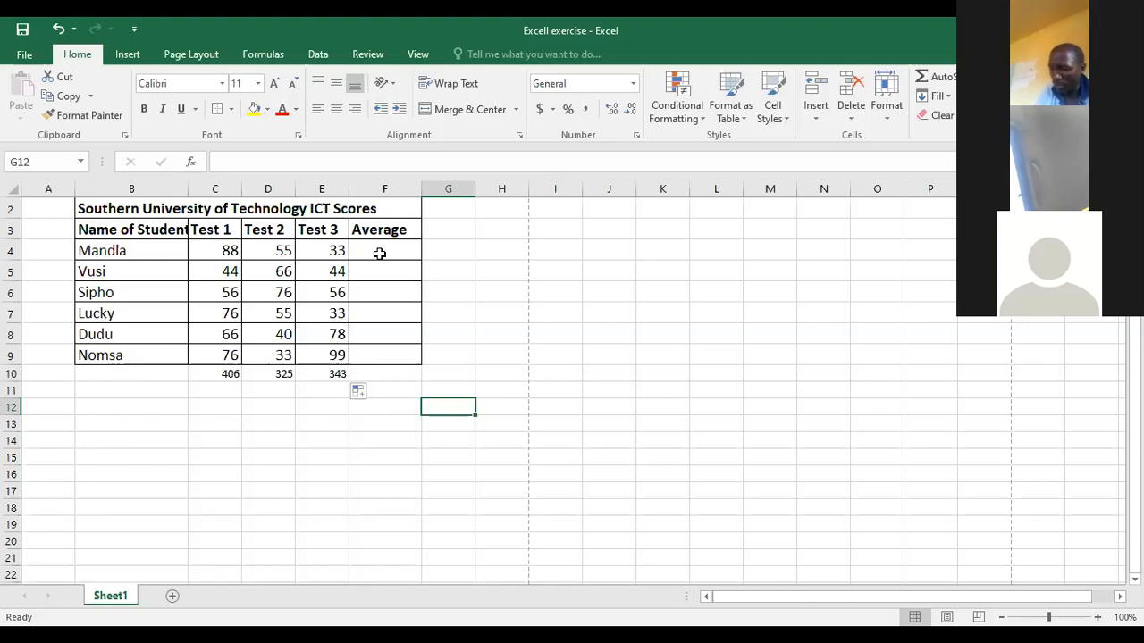
- Enter the formula =AVERAGE(C4:E4) in F4, picking the first student's Test 1 to Test 3 scores as the range
click(379, 254)
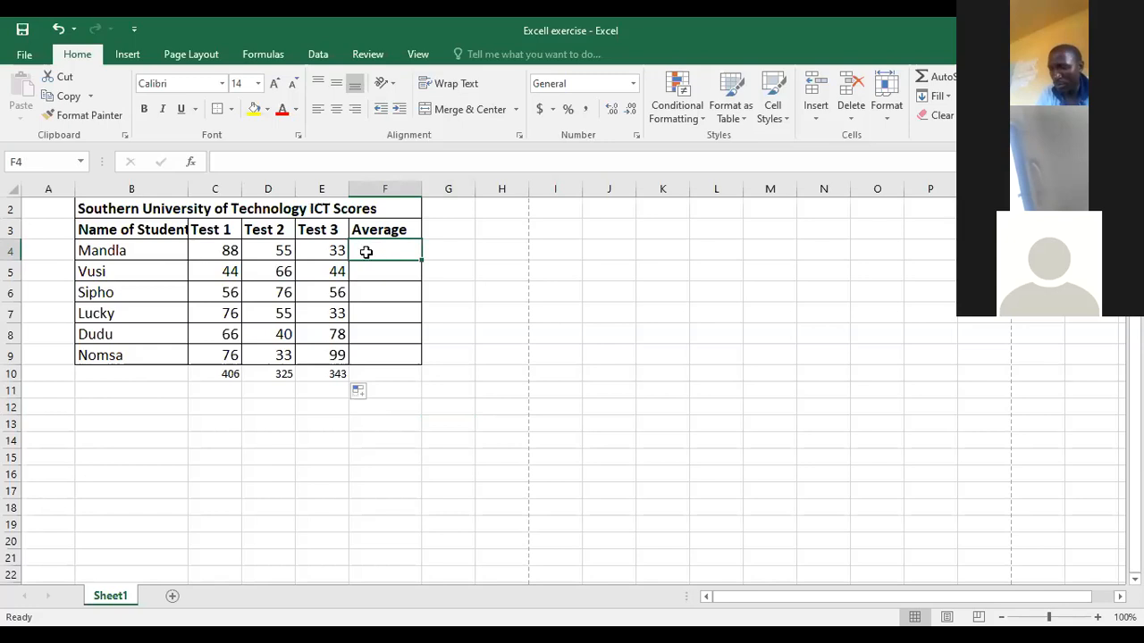
click(242, 159)
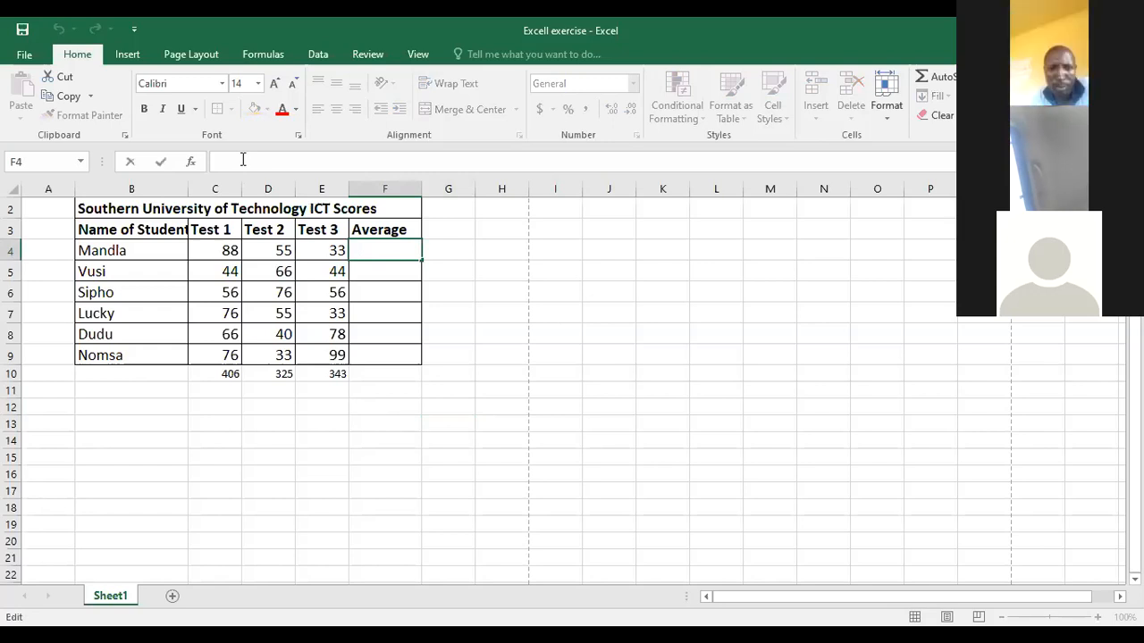
text(=)
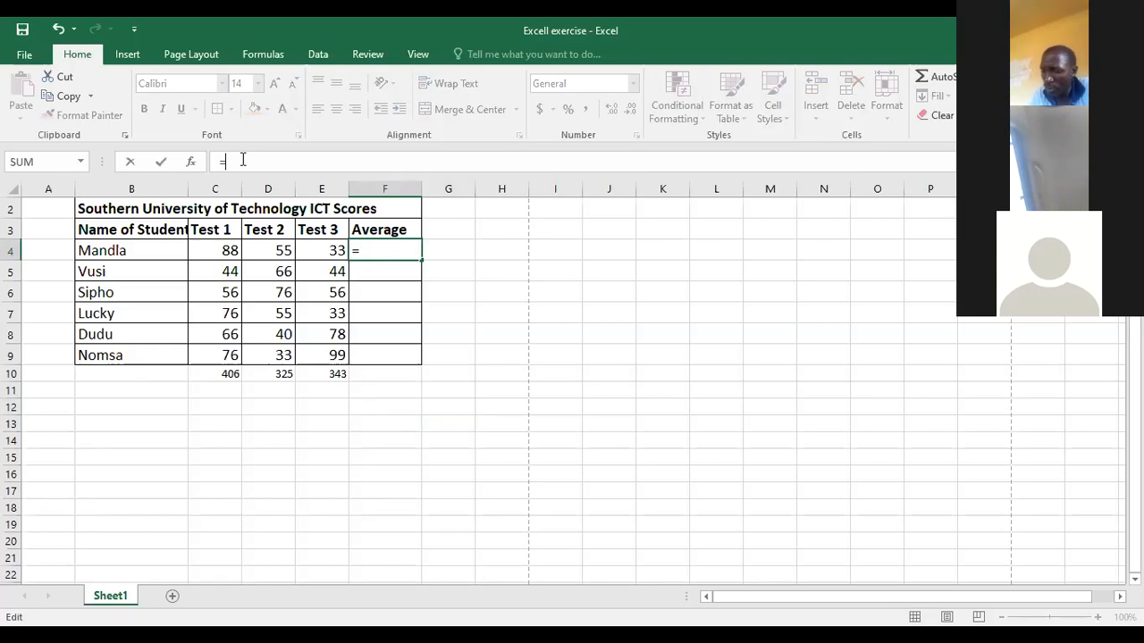
text(aver)
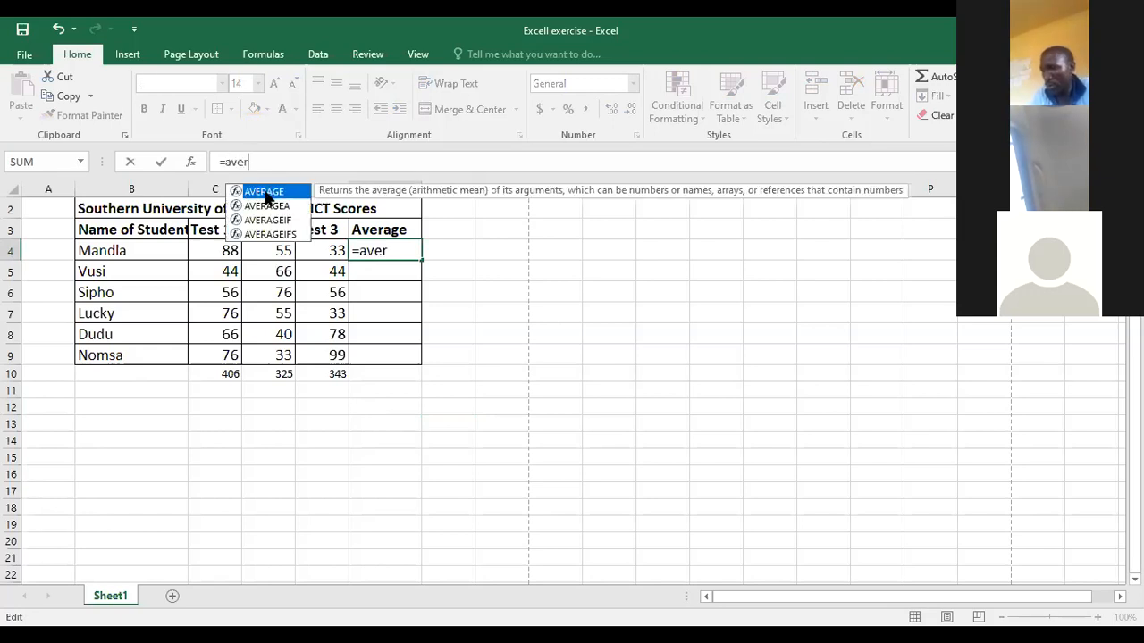
text(age)
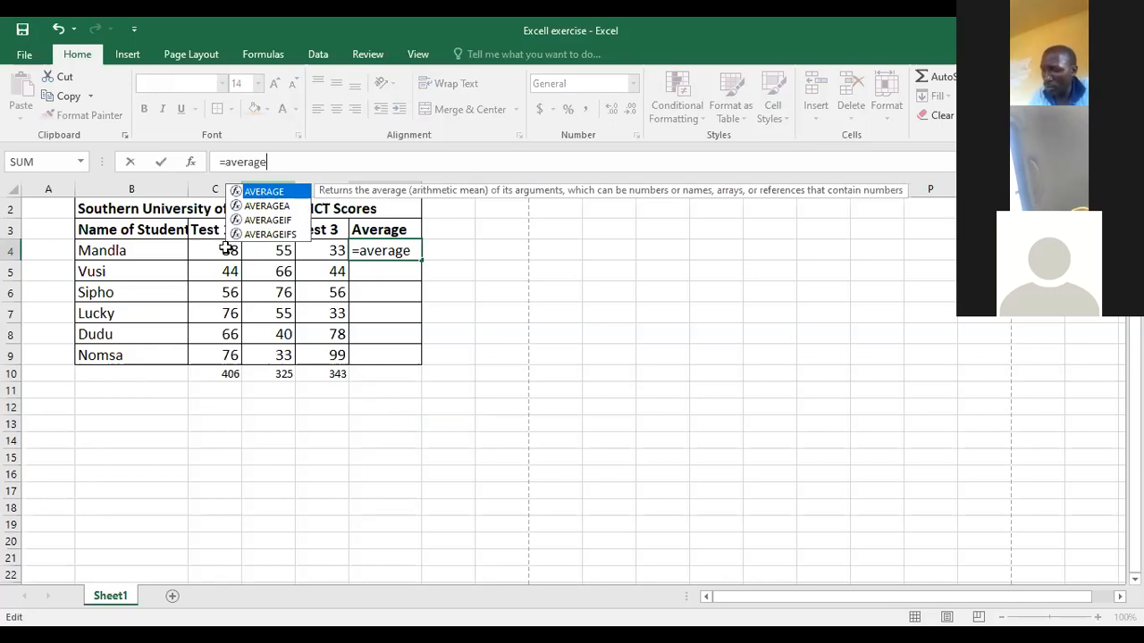
text(()
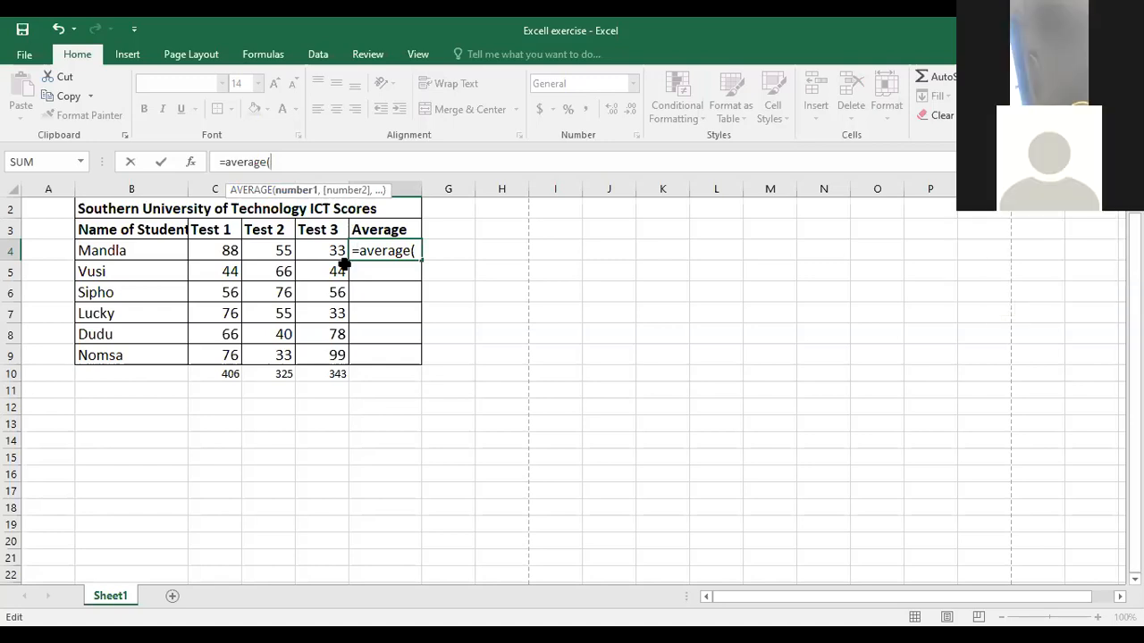
click(224, 248)
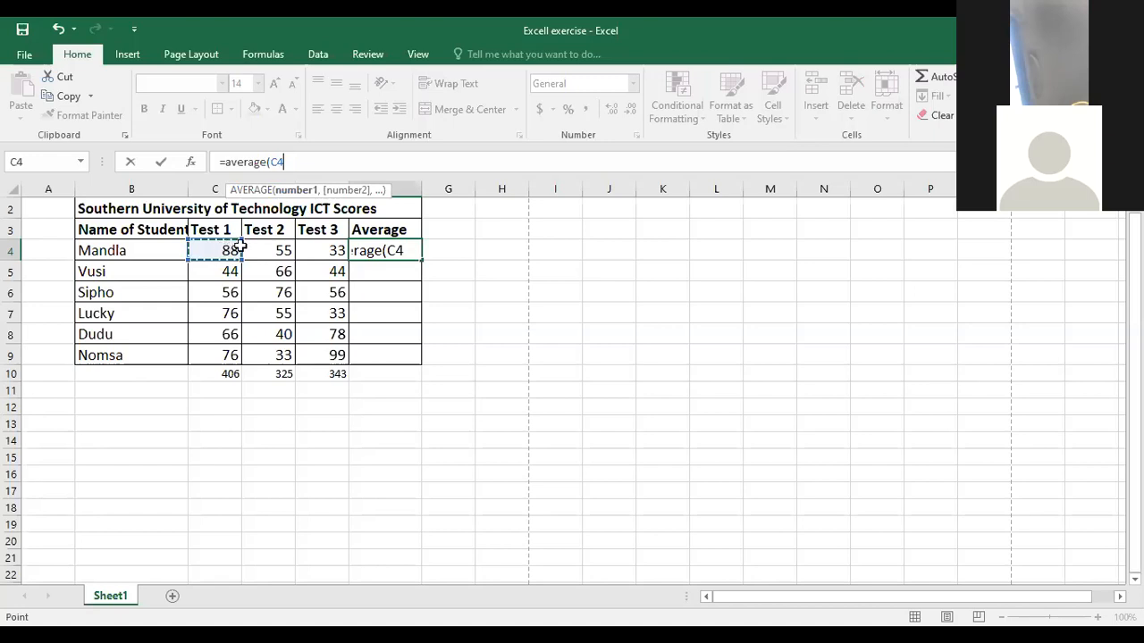
shift+click(308, 250)
text())
key(Return)
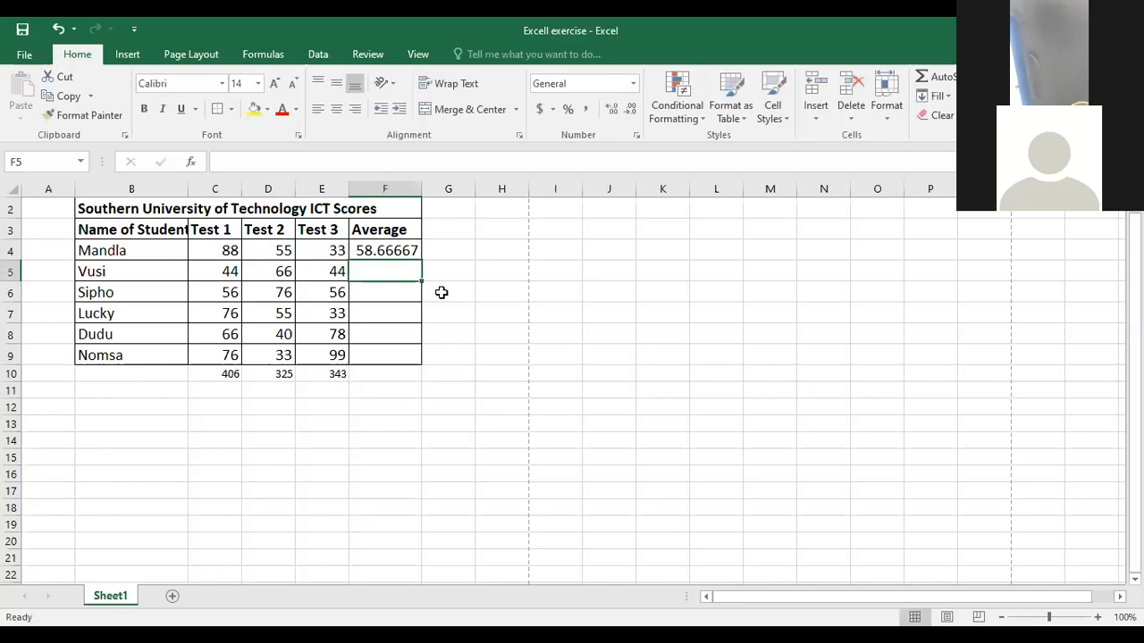
- Review the average formula in F4 against the first and last scores of its range, C4 and E4
click(384, 250)
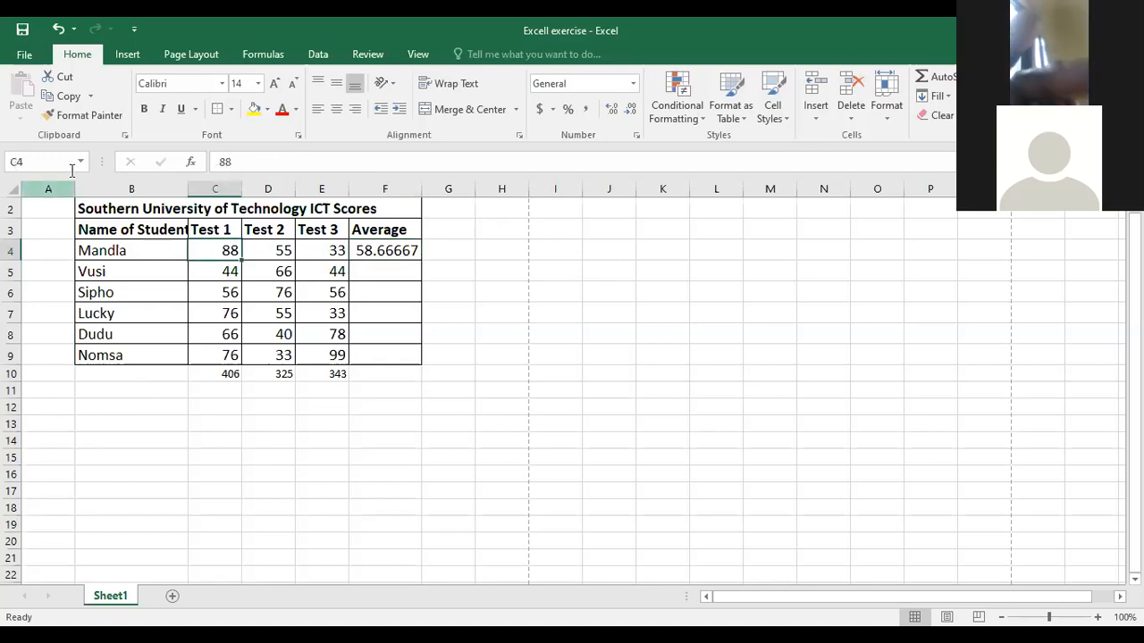
click(328, 248)
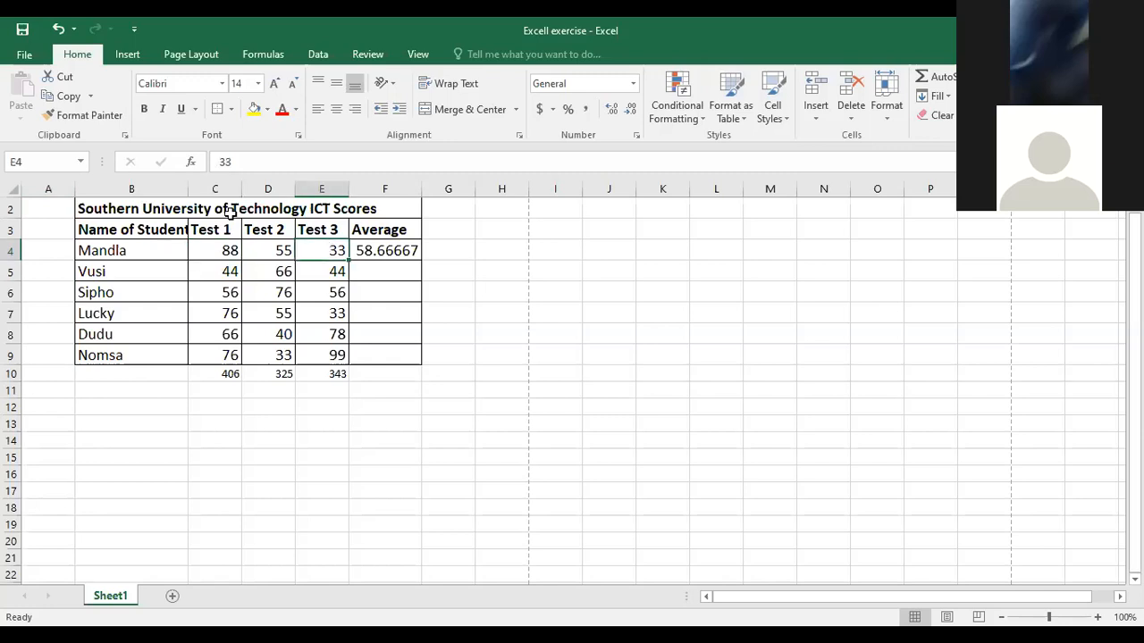
click(213, 259)
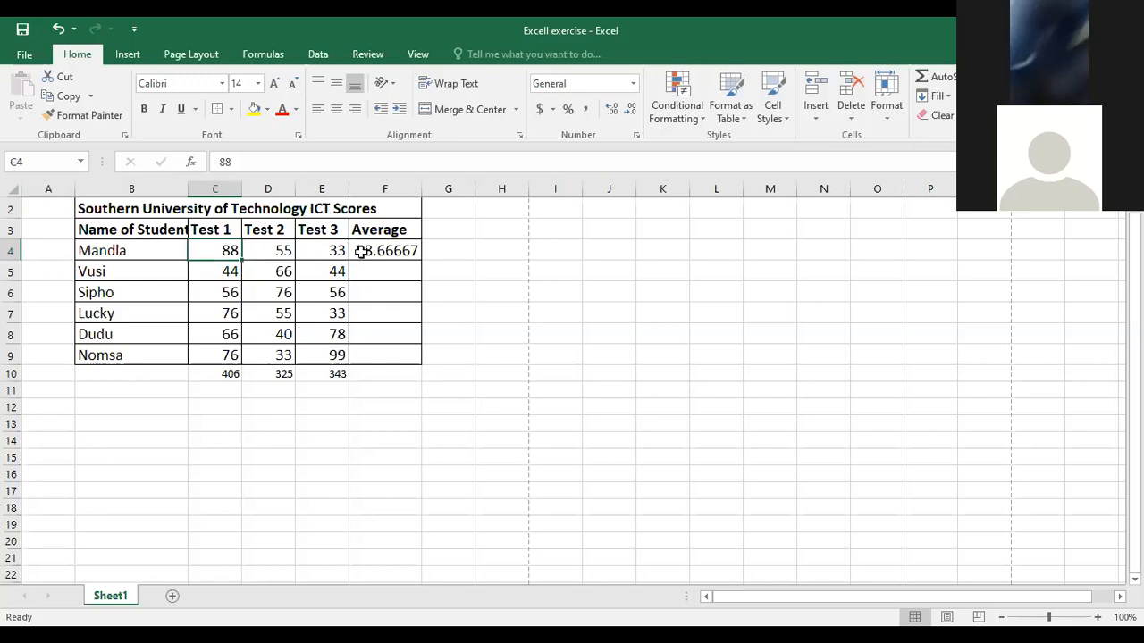
click(360, 253)
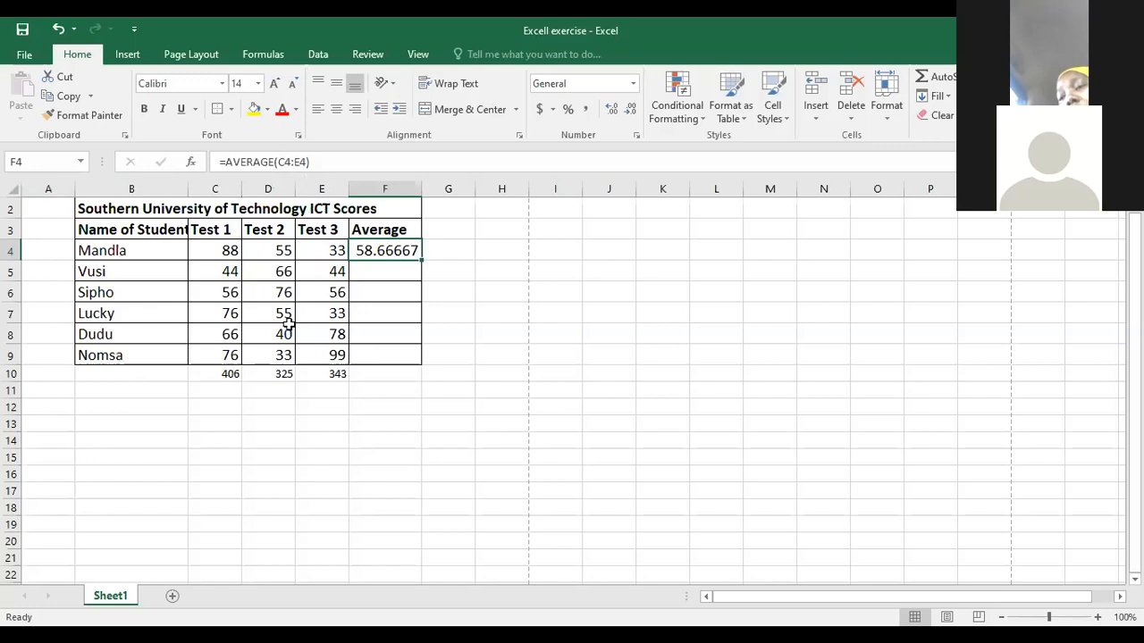
- Copy the AVERAGE formula from F4 to the remaining students' cells F5:F9
right_click(390, 254)
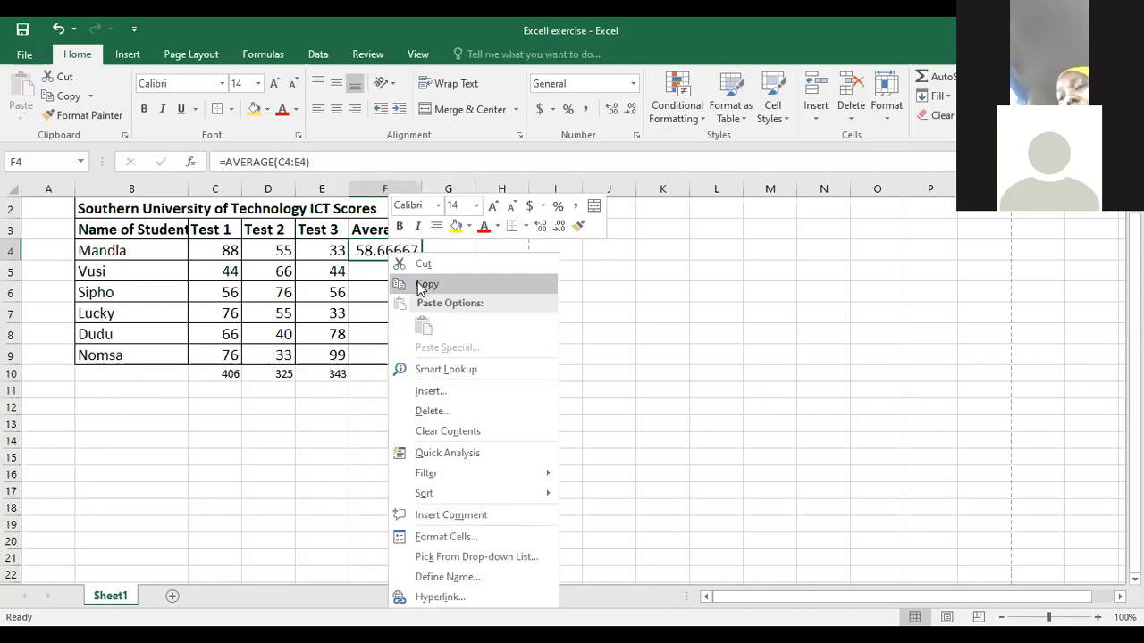
click(402, 284)
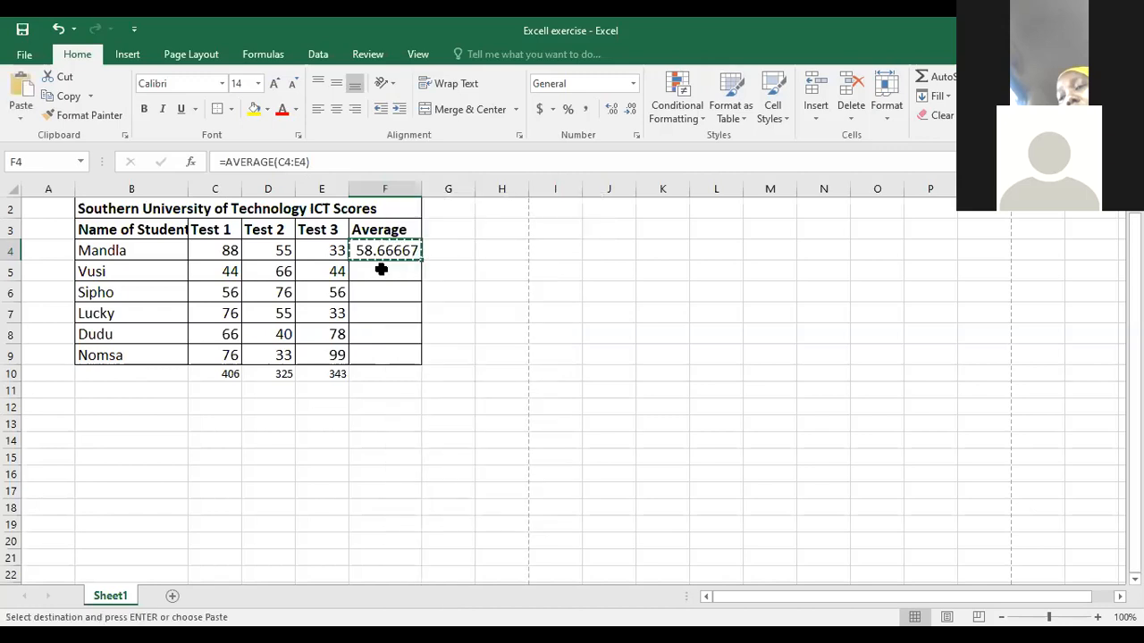
click(381, 276)
drag(381, 277, 382, 353)
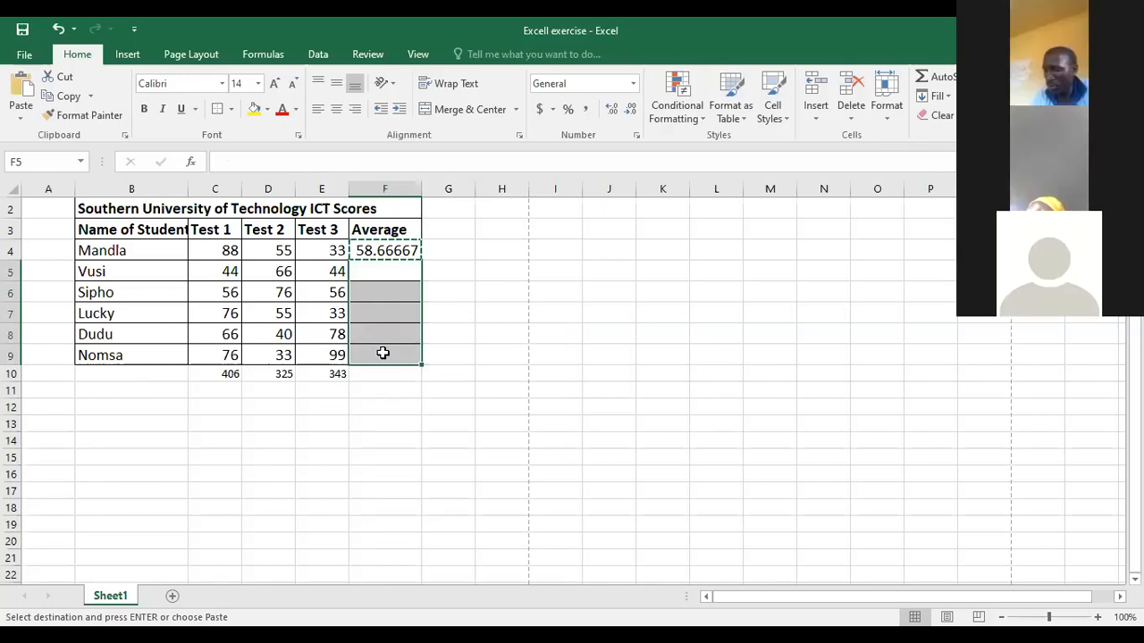
key(Return)
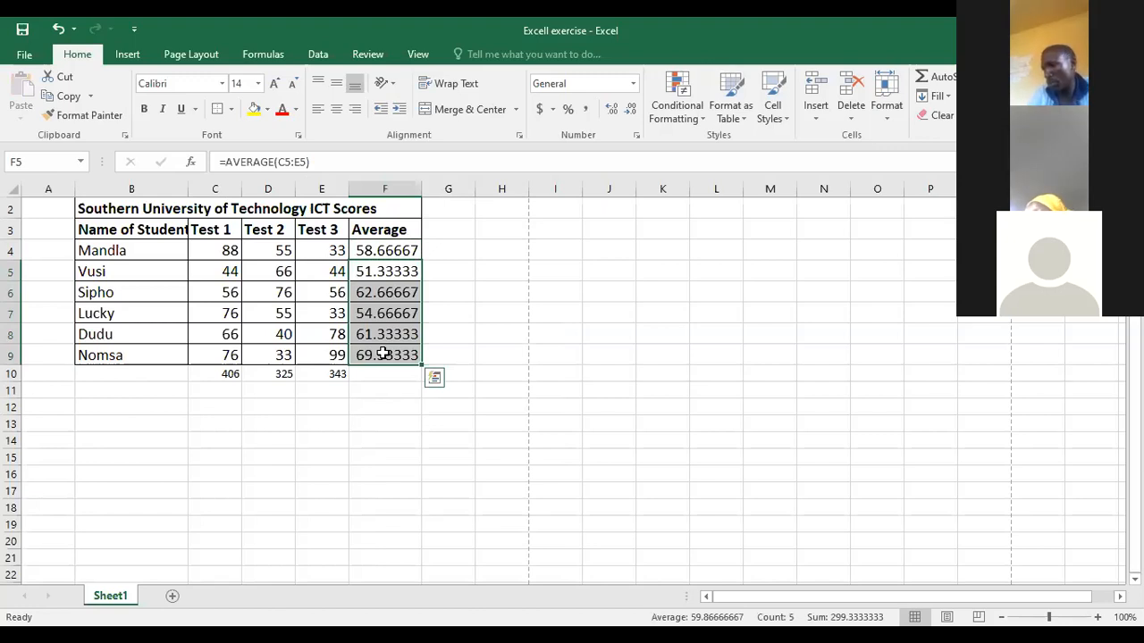
click(466, 360)
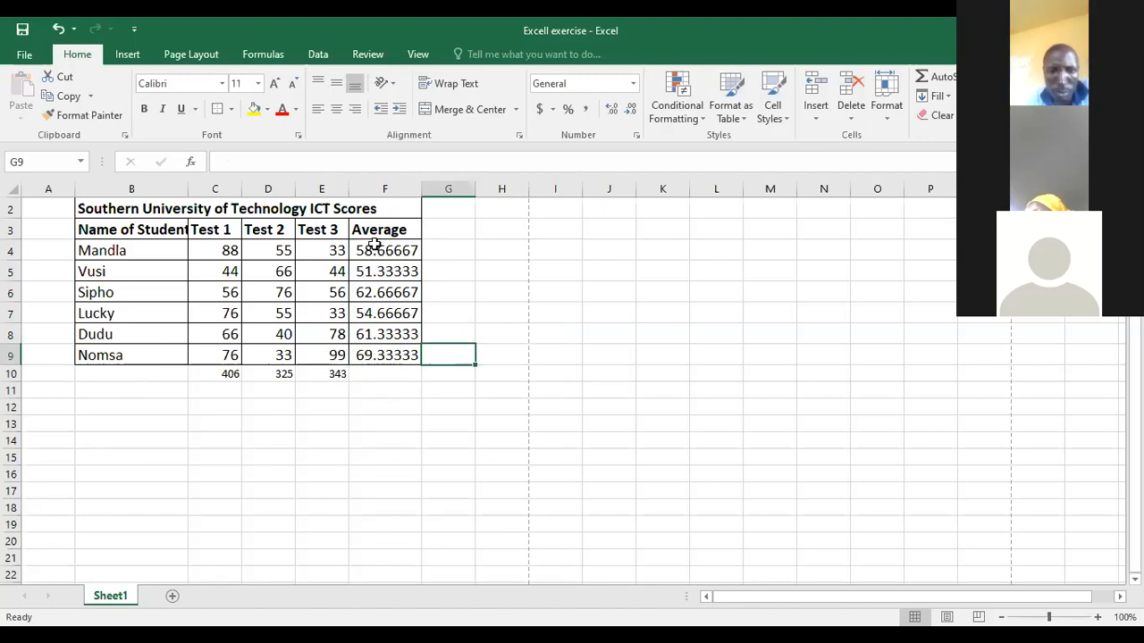
- Format the averages in F4:F9 as Number with 0 decimal places and undo that formatting
drag(371, 249, 371, 351)
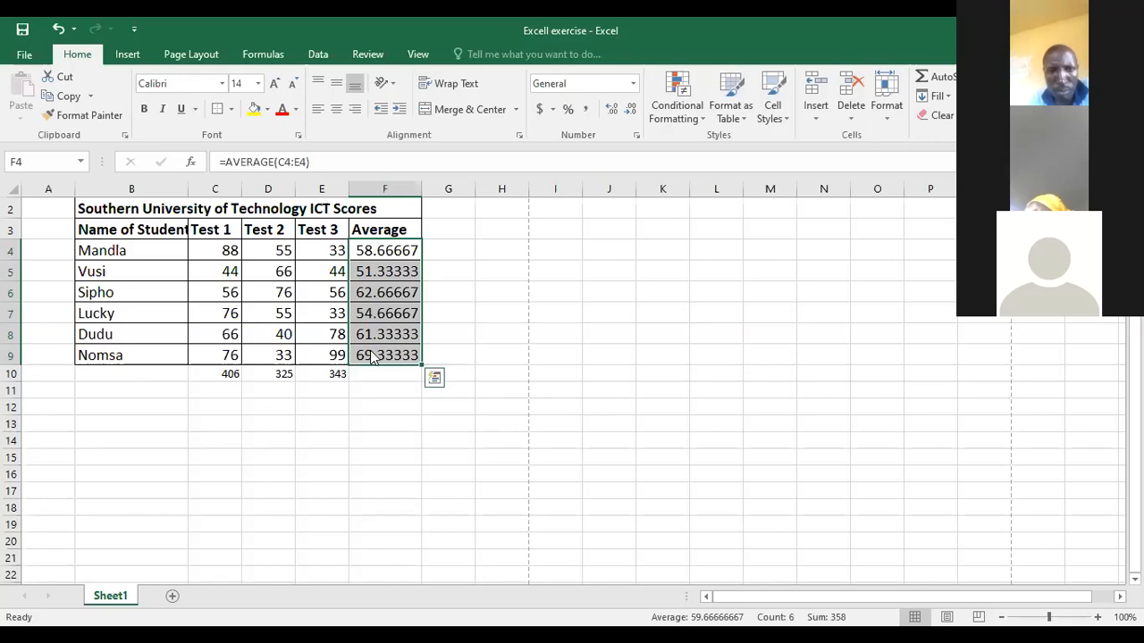
right_click(374, 356)
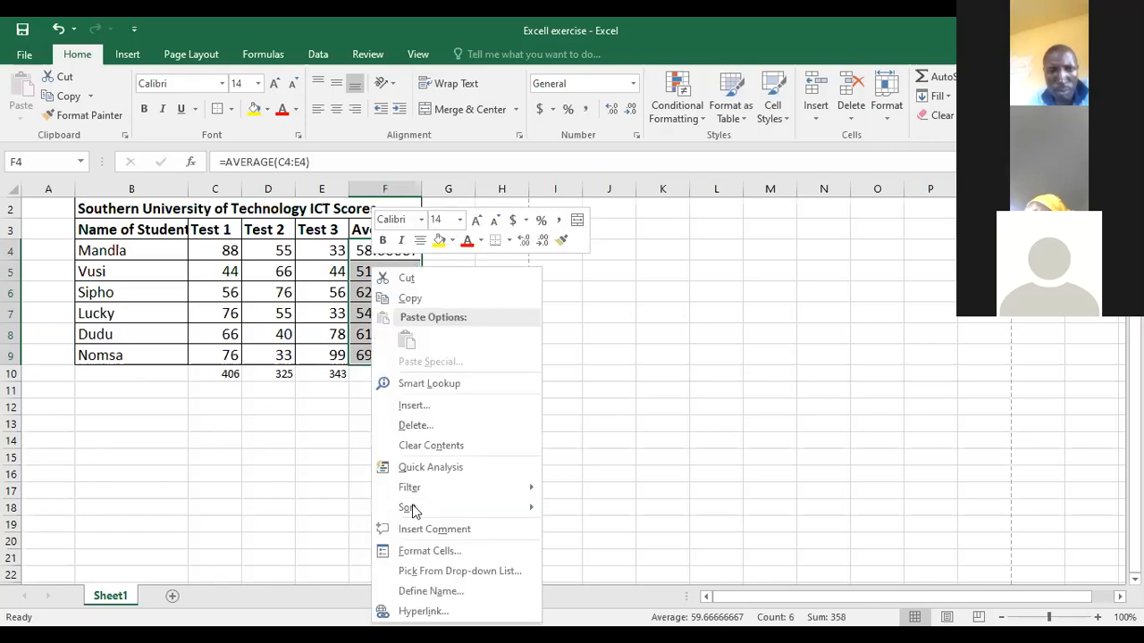
click(420, 551)
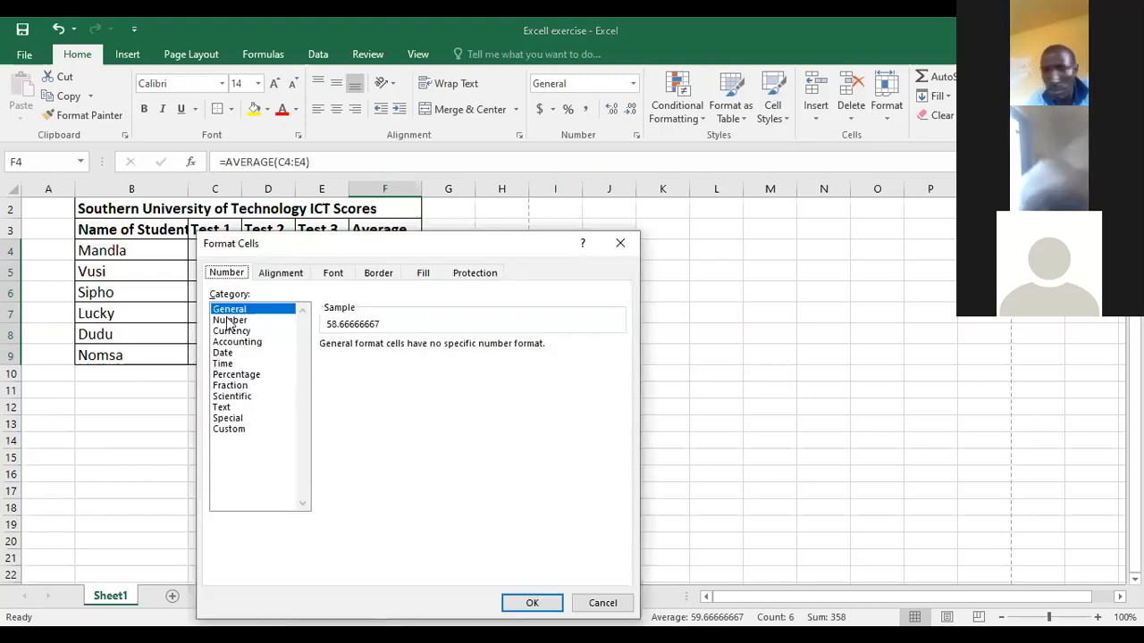
click(229, 321)
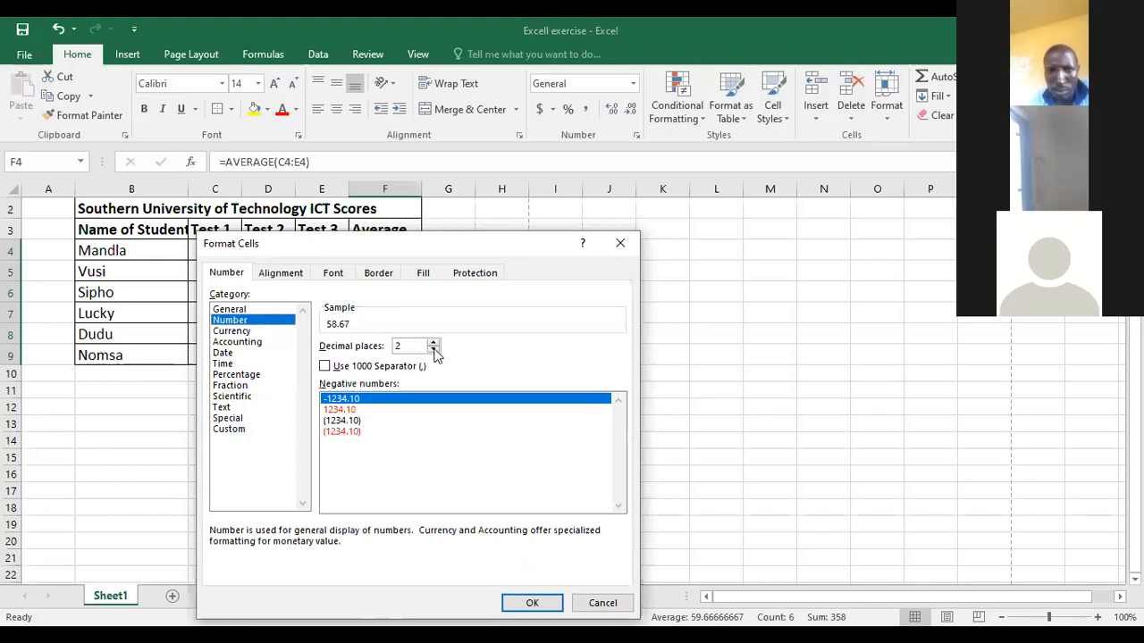
double_click(434, 350)
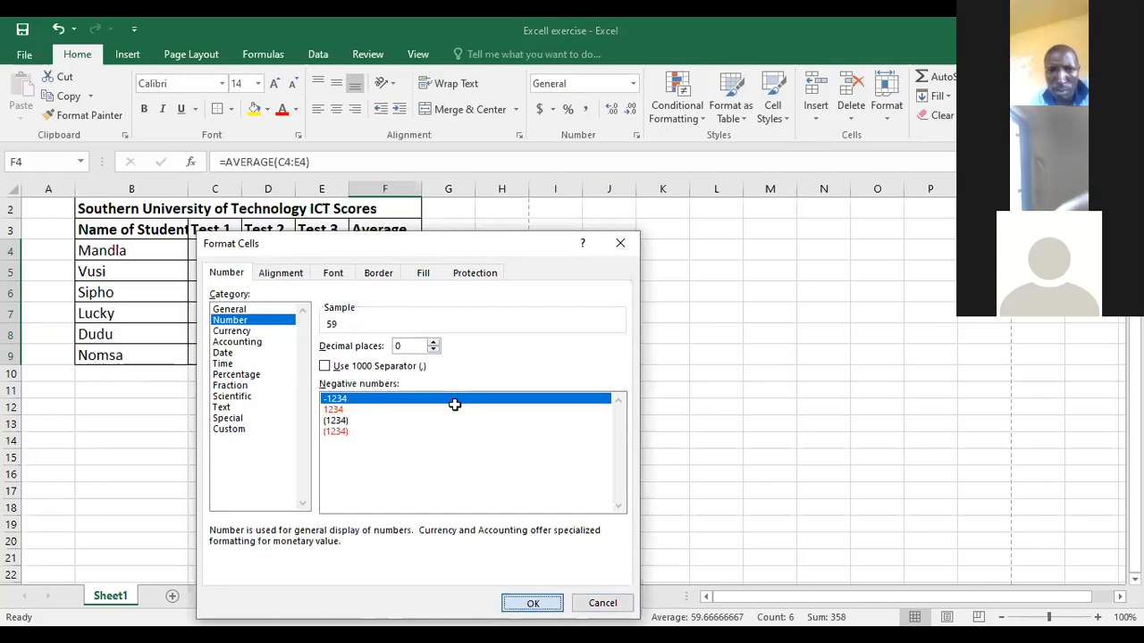
key(Return)
click(478, 293)
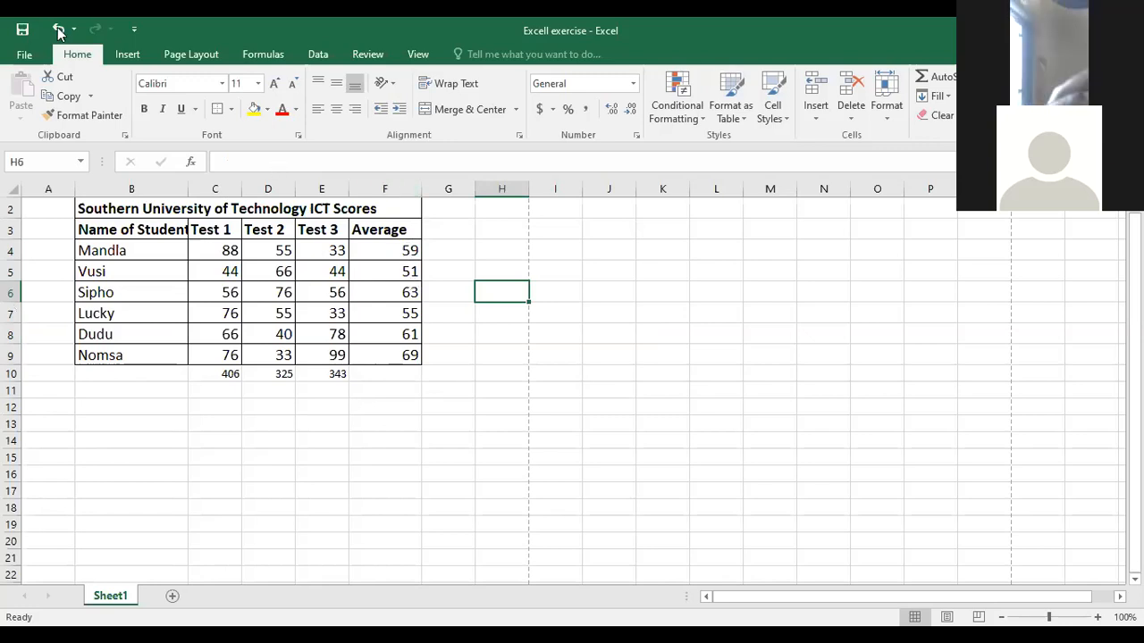
key(ctrl+z)
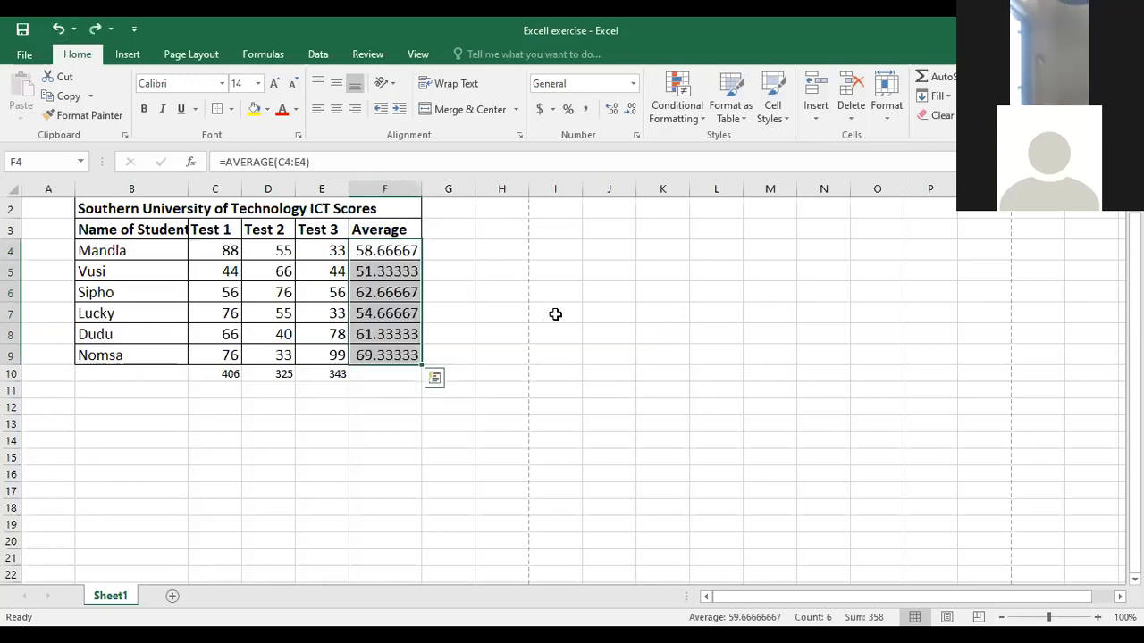
click(501, 271)
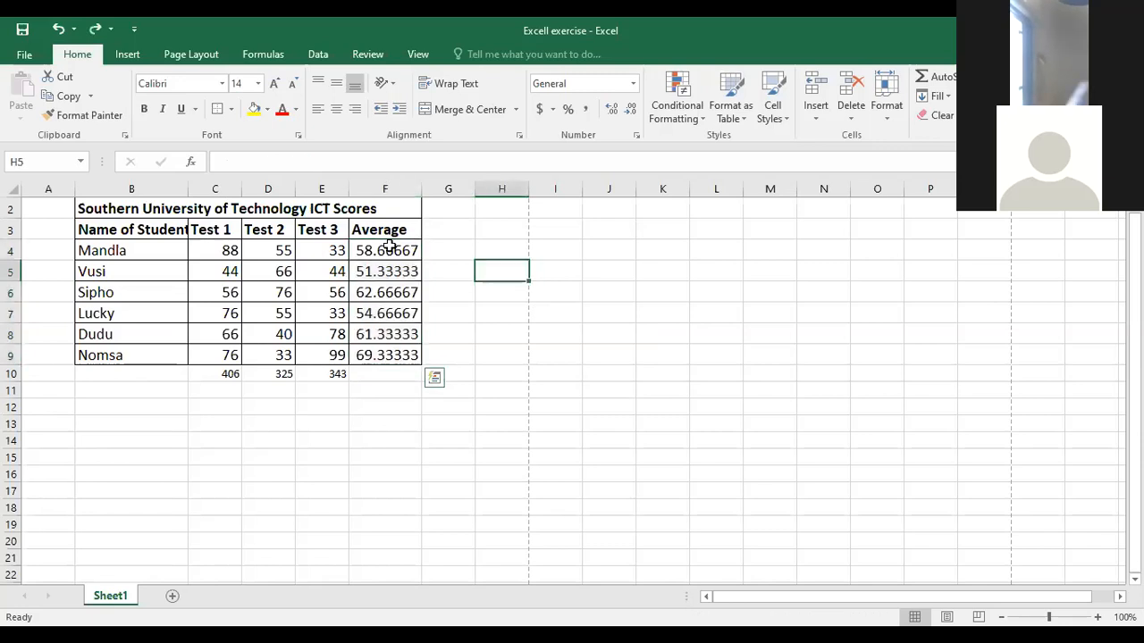
- Format the averages in F4:F9 as Number with 0 decimal places
drag(390, 246, 388, 271)
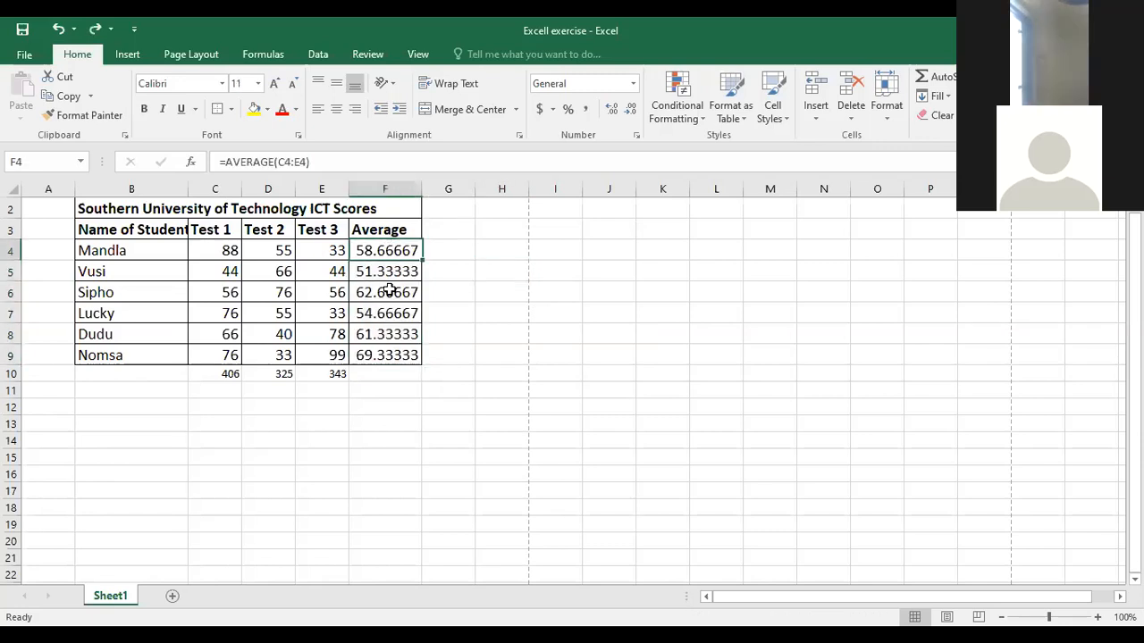
drag(388, 344, 386, 348)
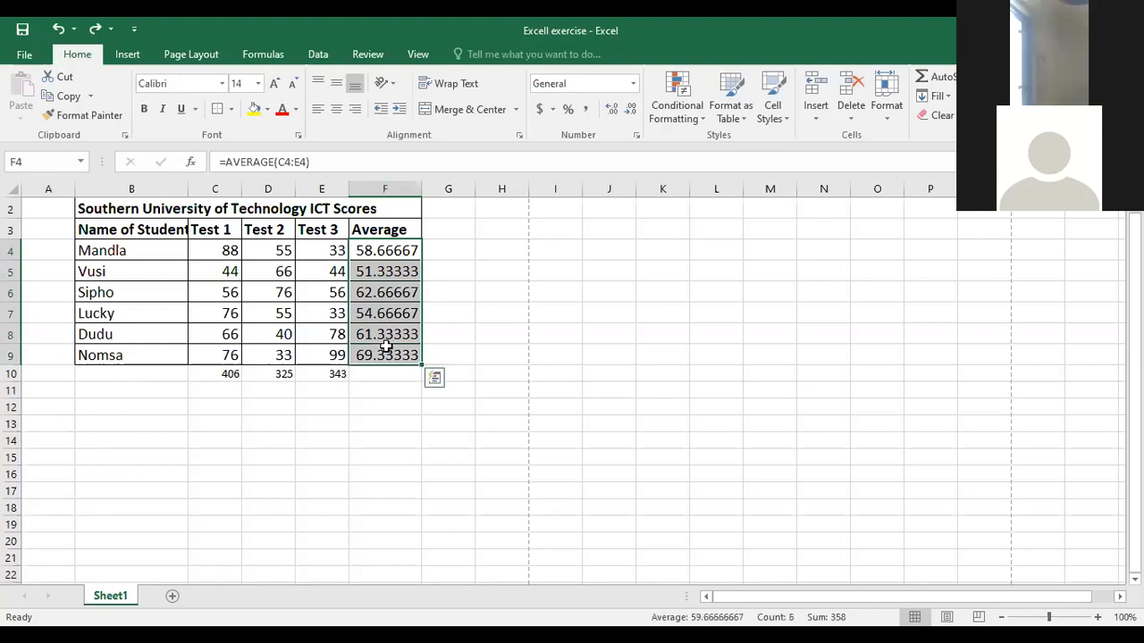
right_click(386, 349)
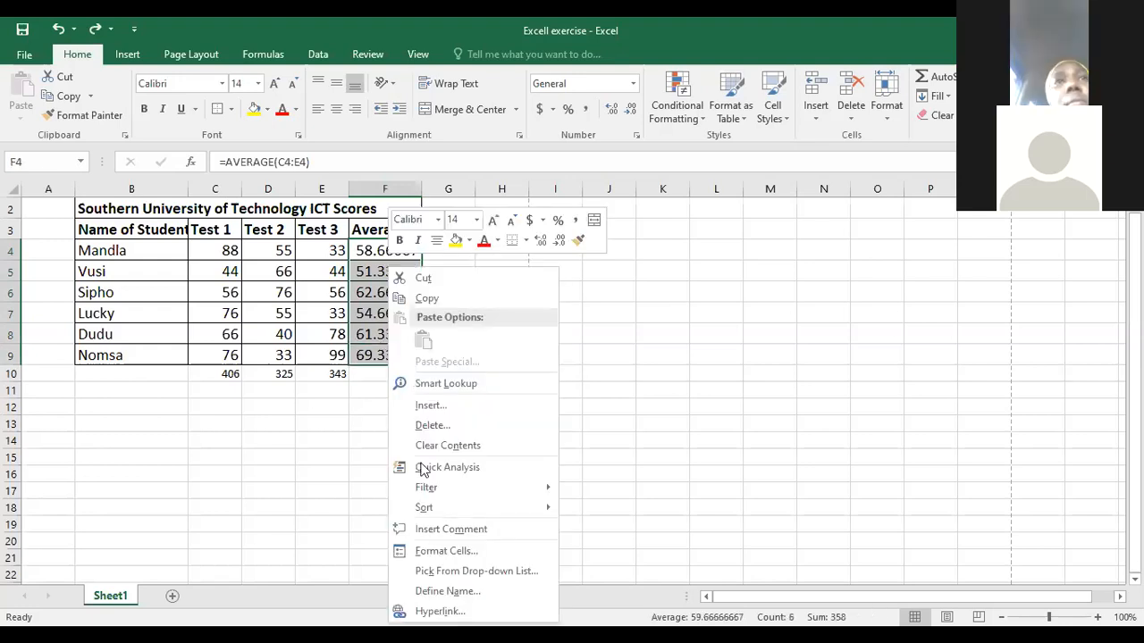
click(434, 552)
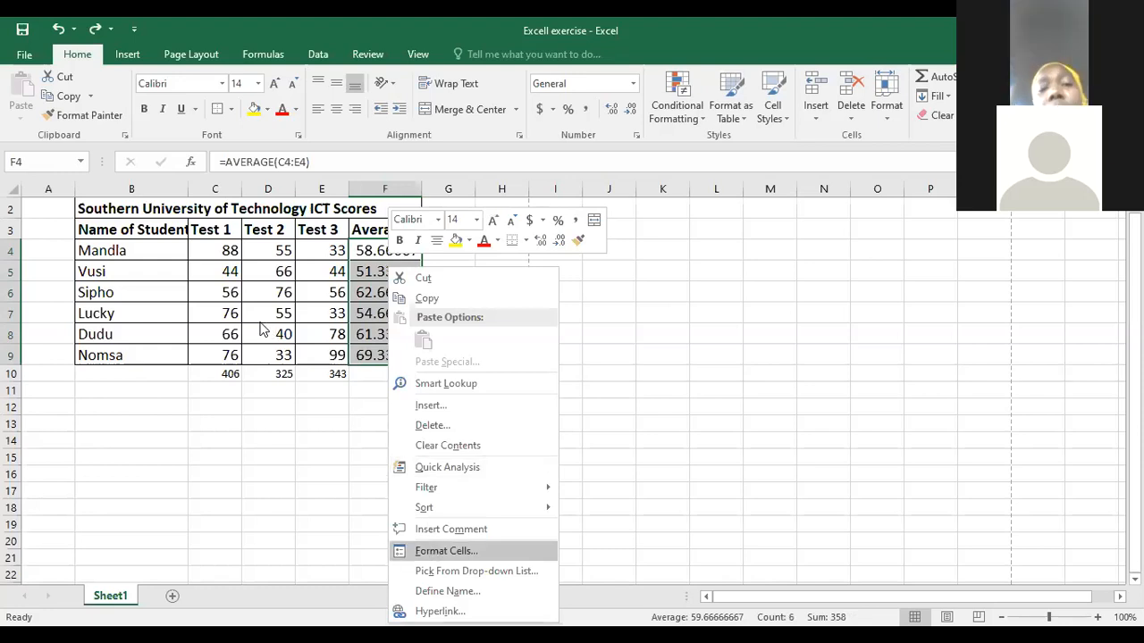
click(259, 321)
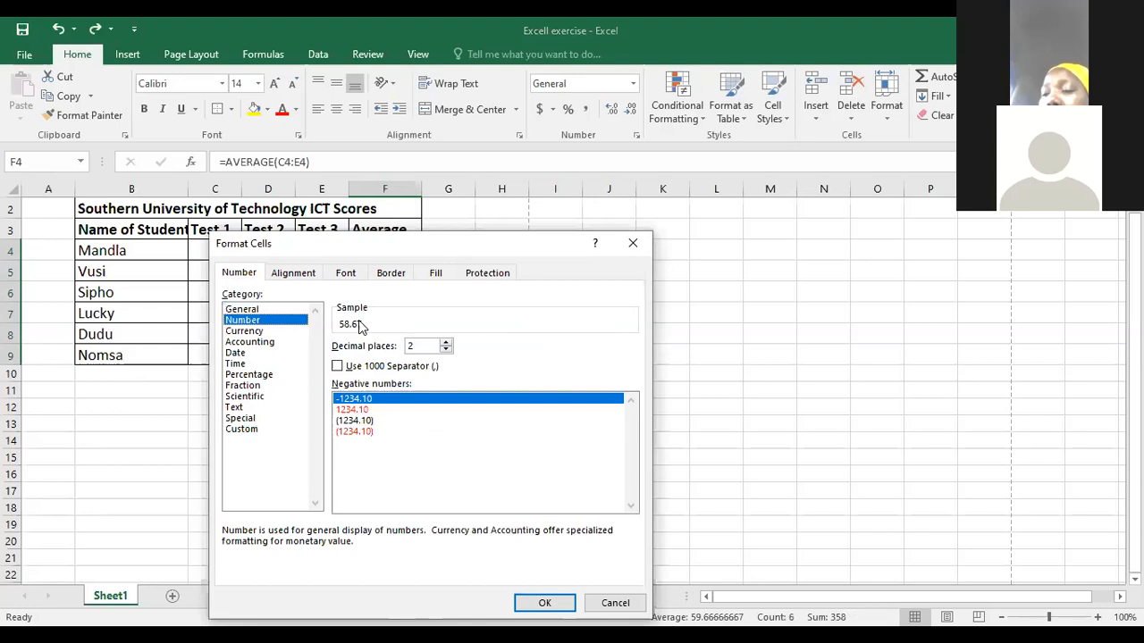
double_click(446, 351)
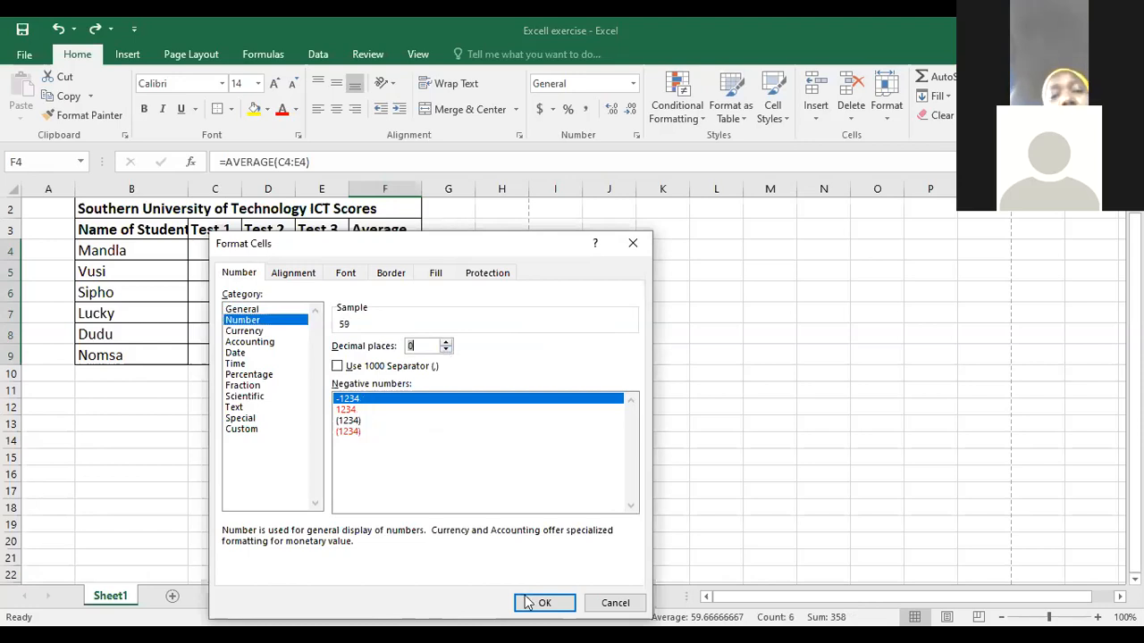
key(Return)
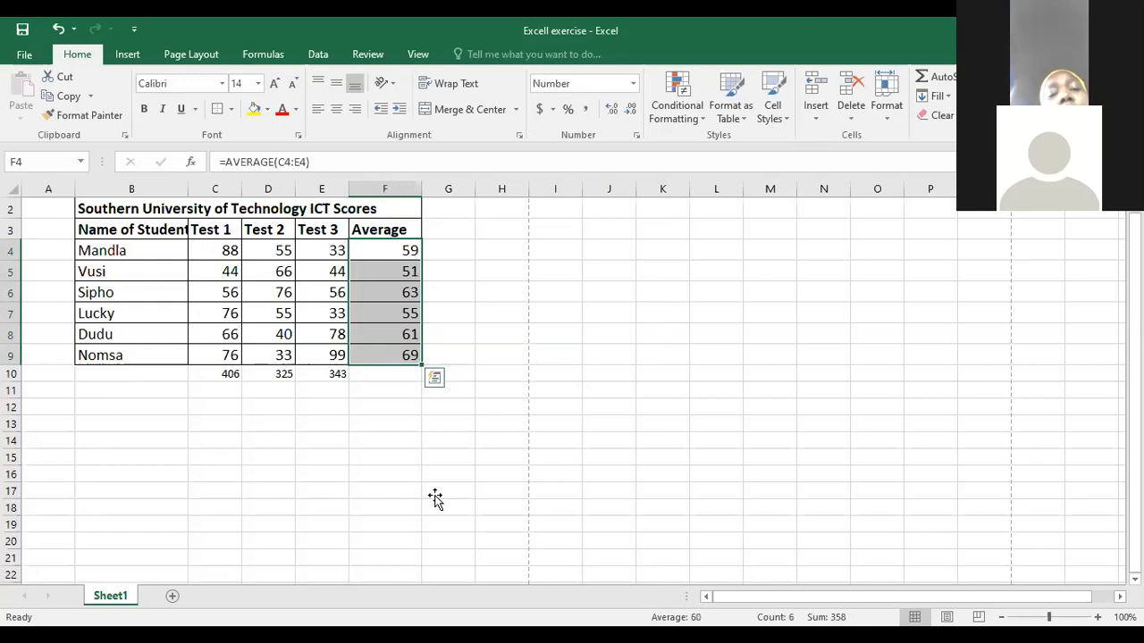
click(434, 495)
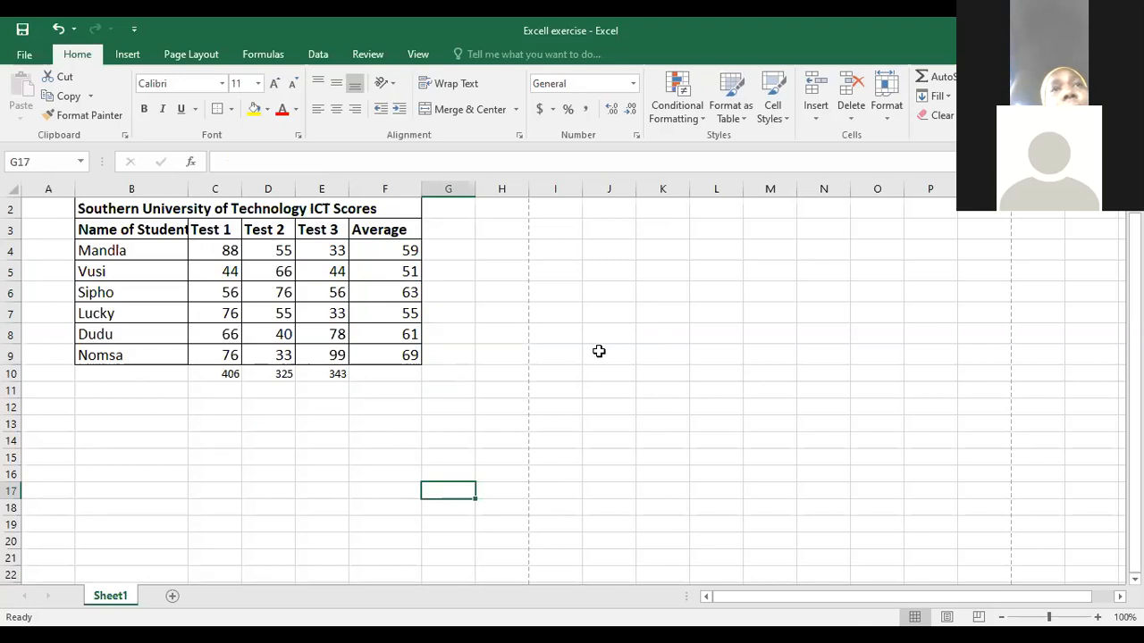
- Clear all the student averages in F4:F9
click(382, 253)
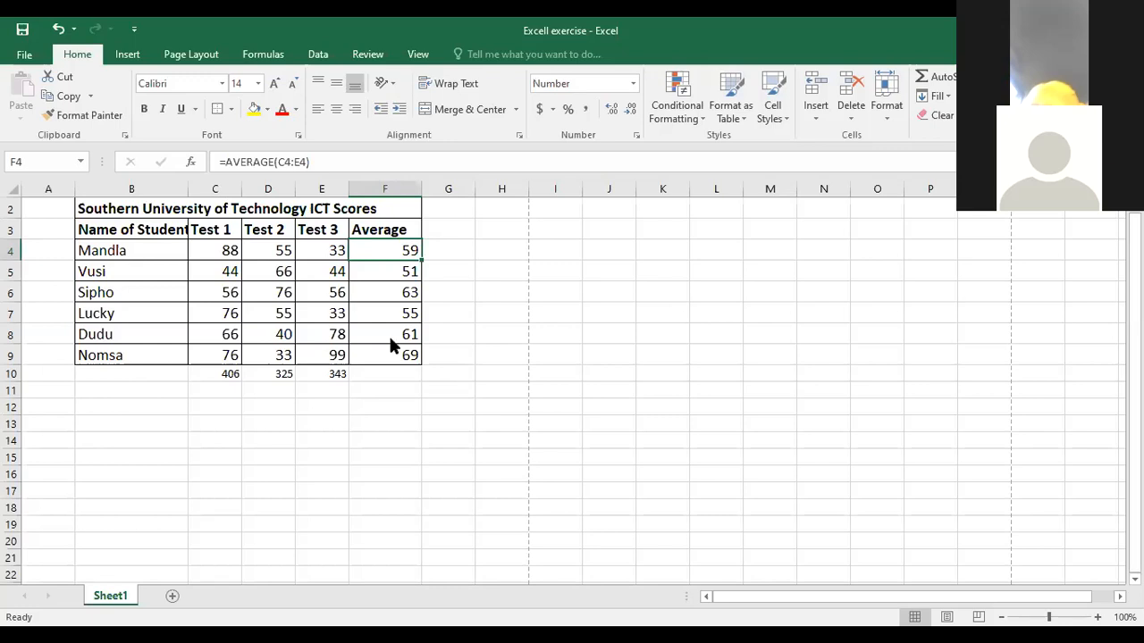
click(629, 376)
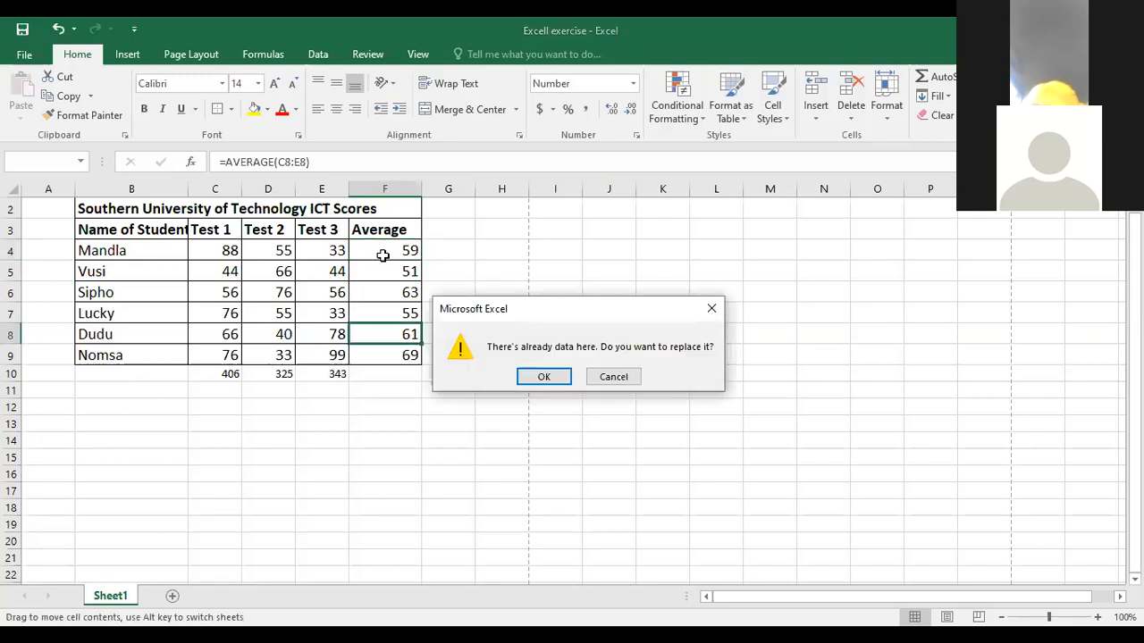
shift+click(388, 361)
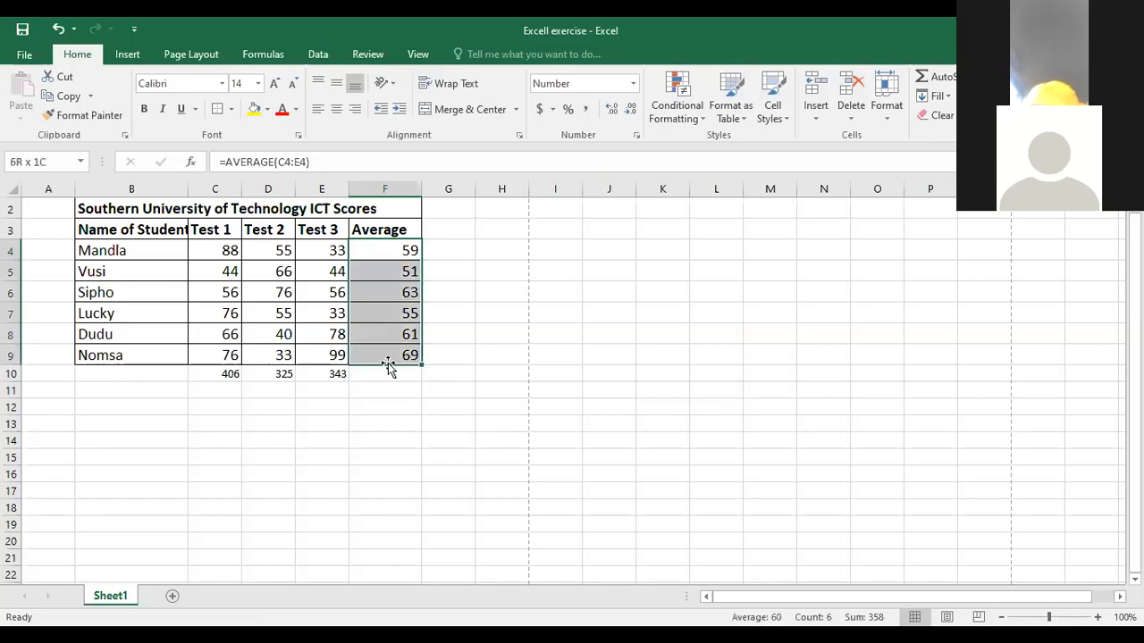
key(Delete)
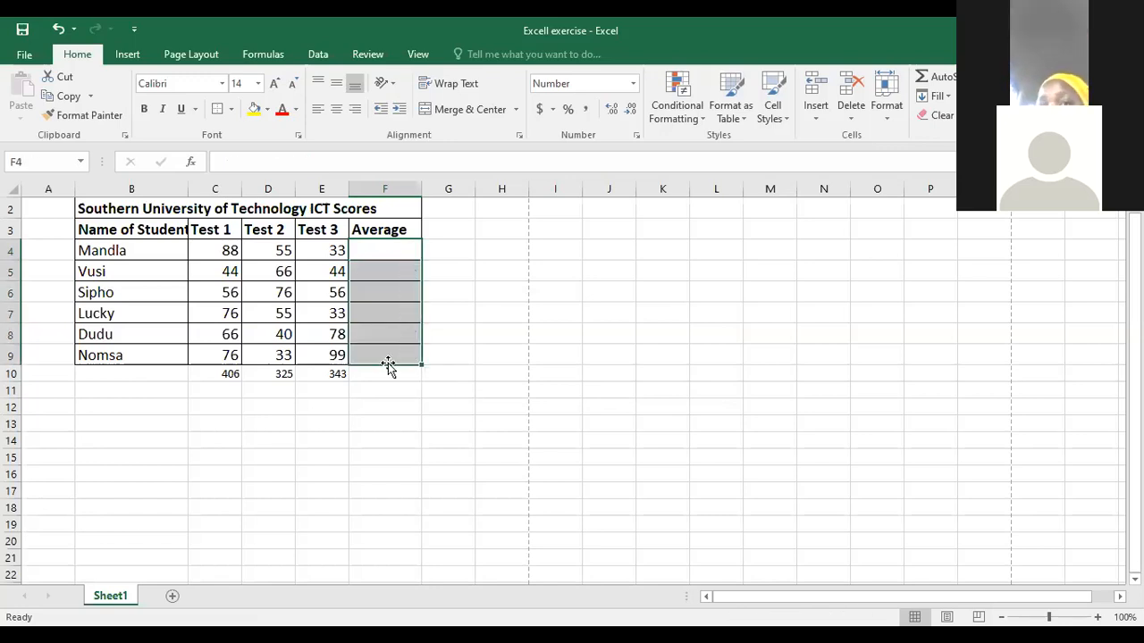
- Enter the formula =average(C4:E4) in F4, picking C4 as the range start and entering E4 as its end
click(367, 261)
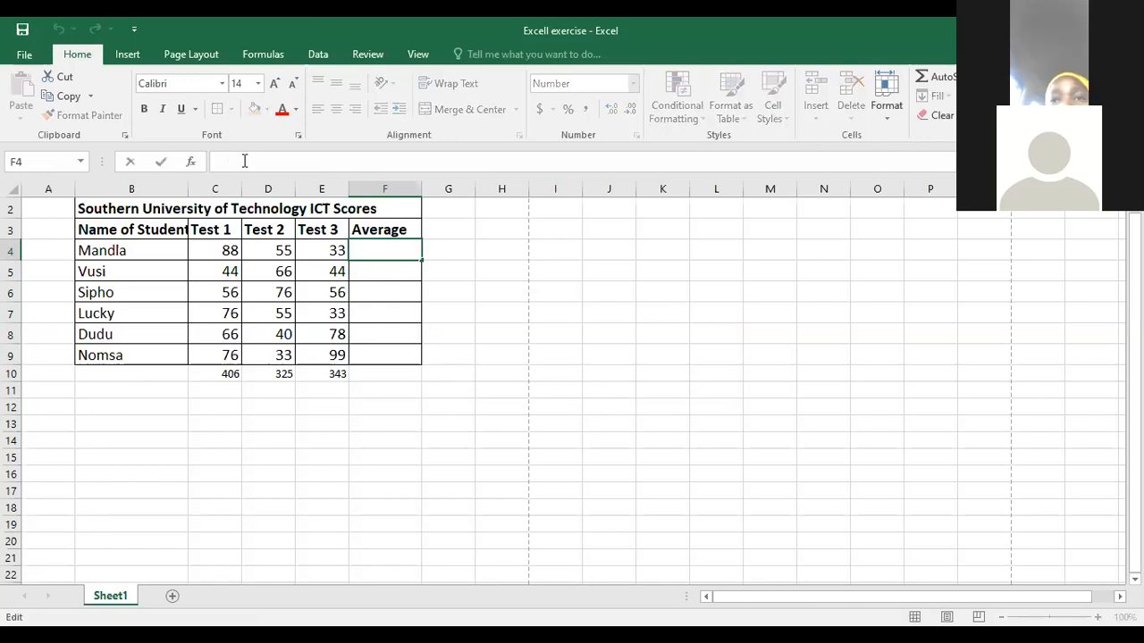
text(=)
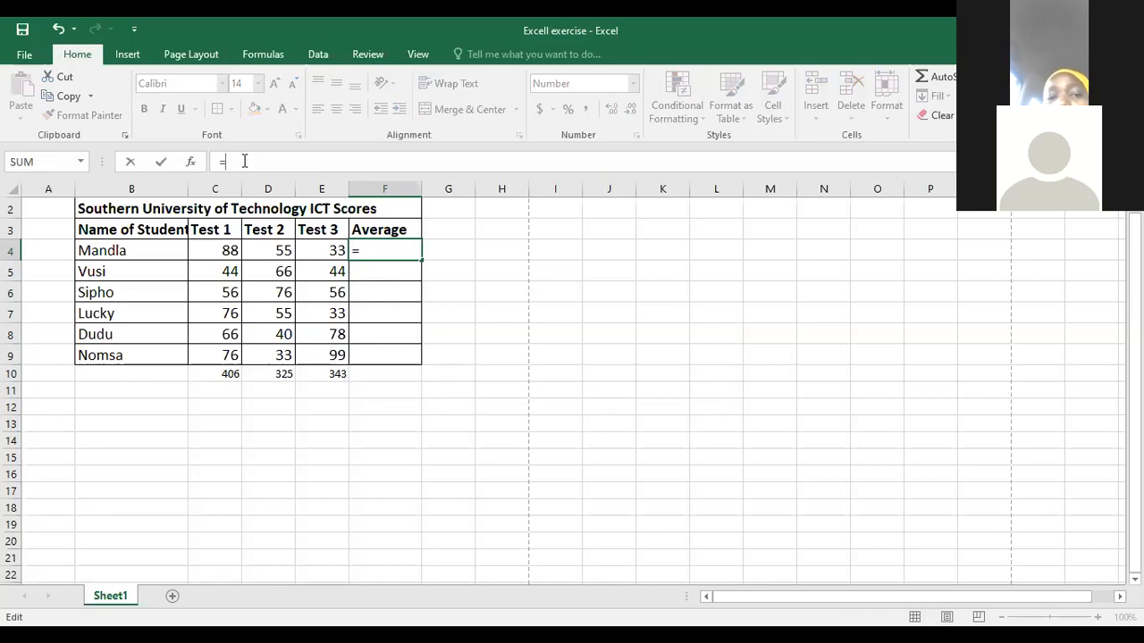
text(averag)
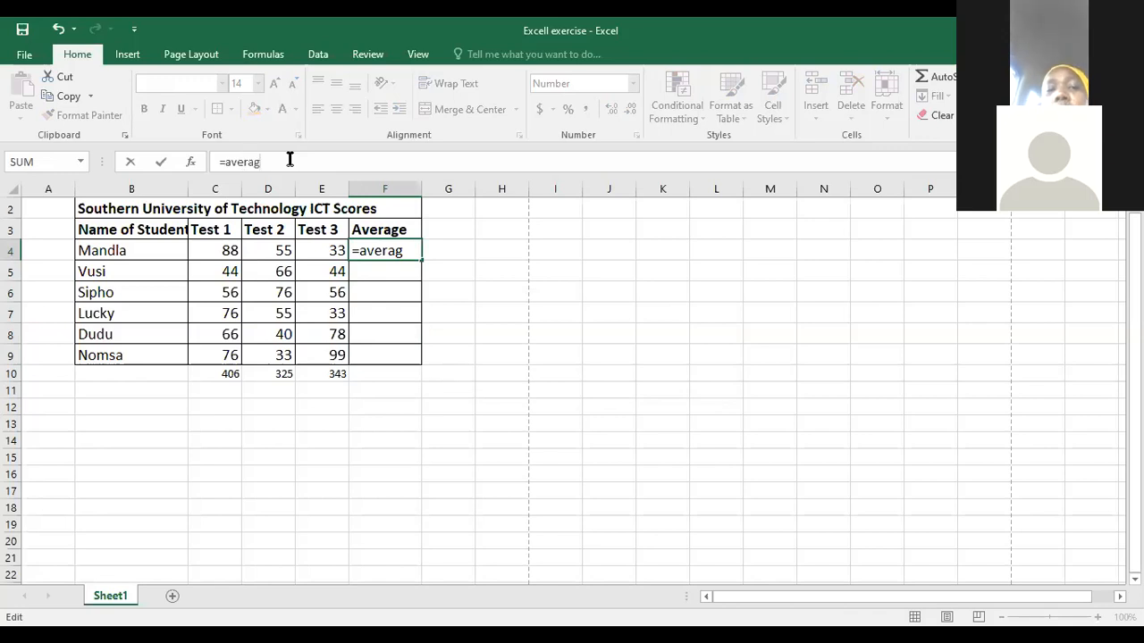
text(e)
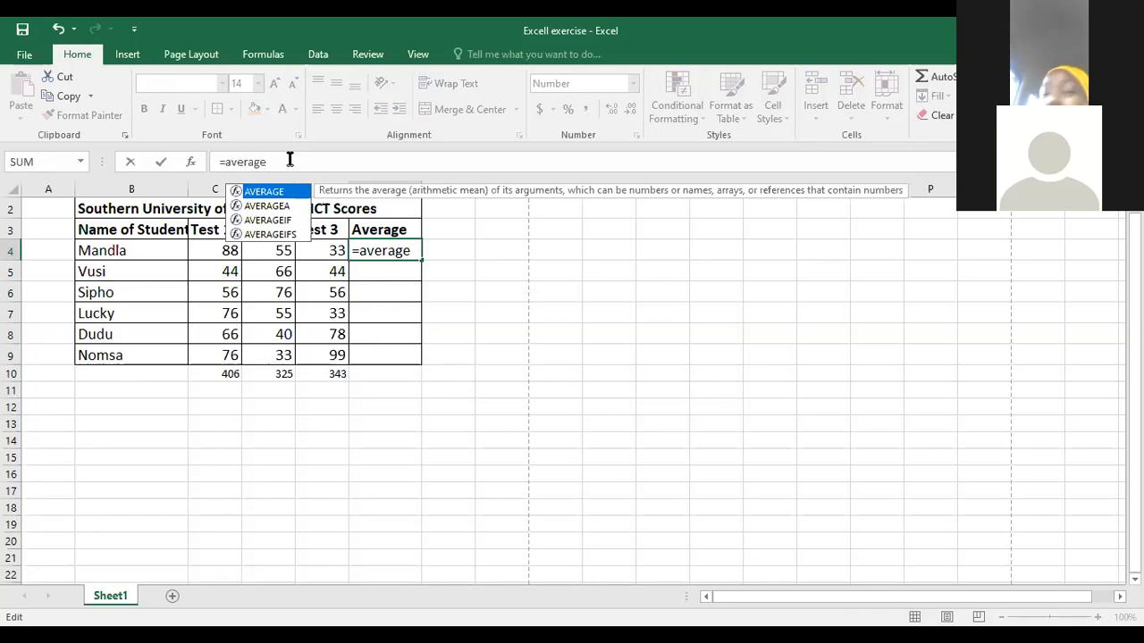
text(()
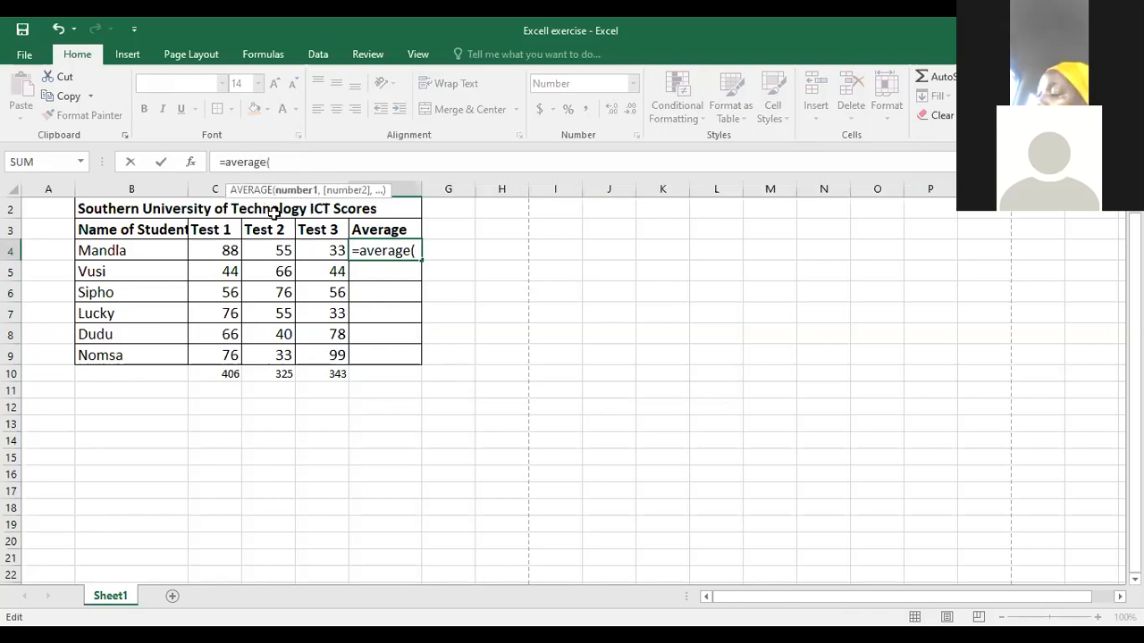
click(219, 253)
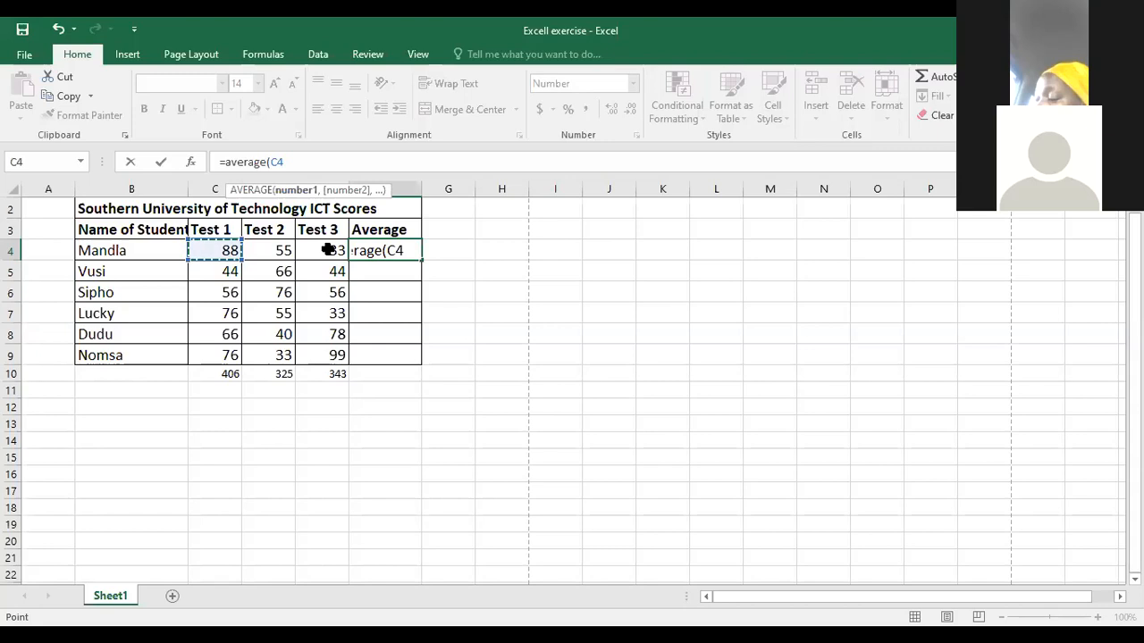
key(F8)
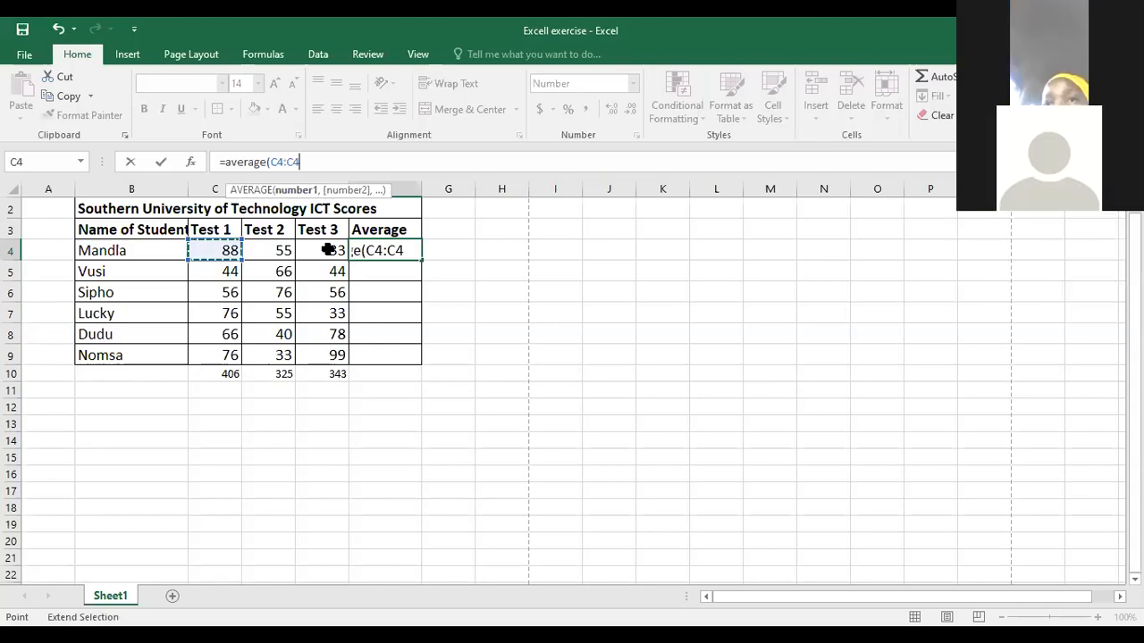
key(BackSpace)
key(BackSpace)
text(E)
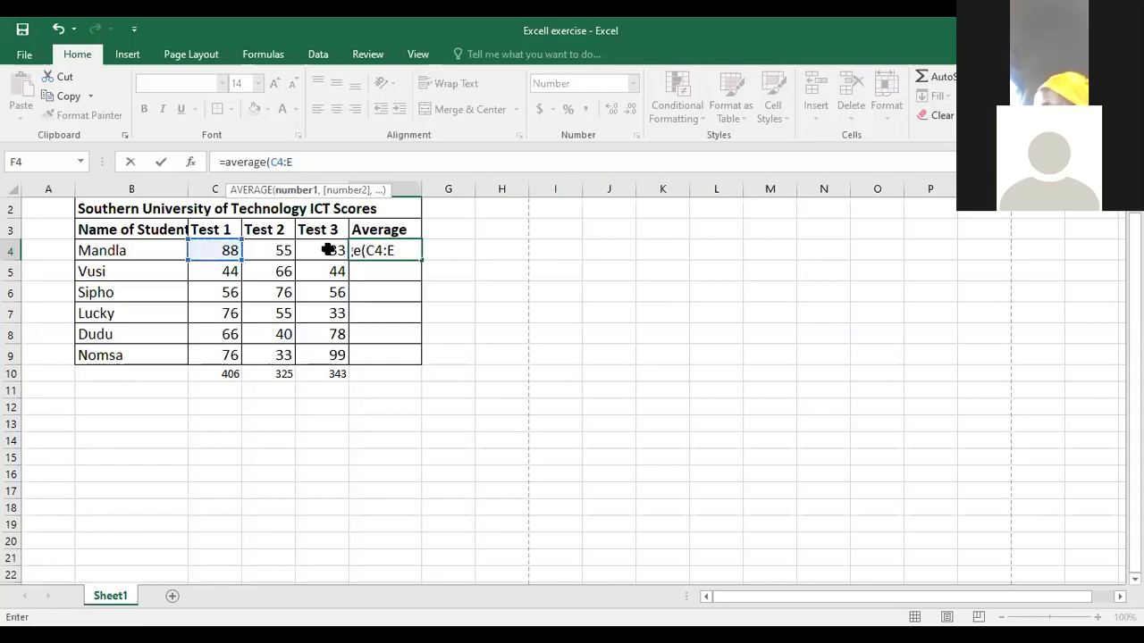
text(4)
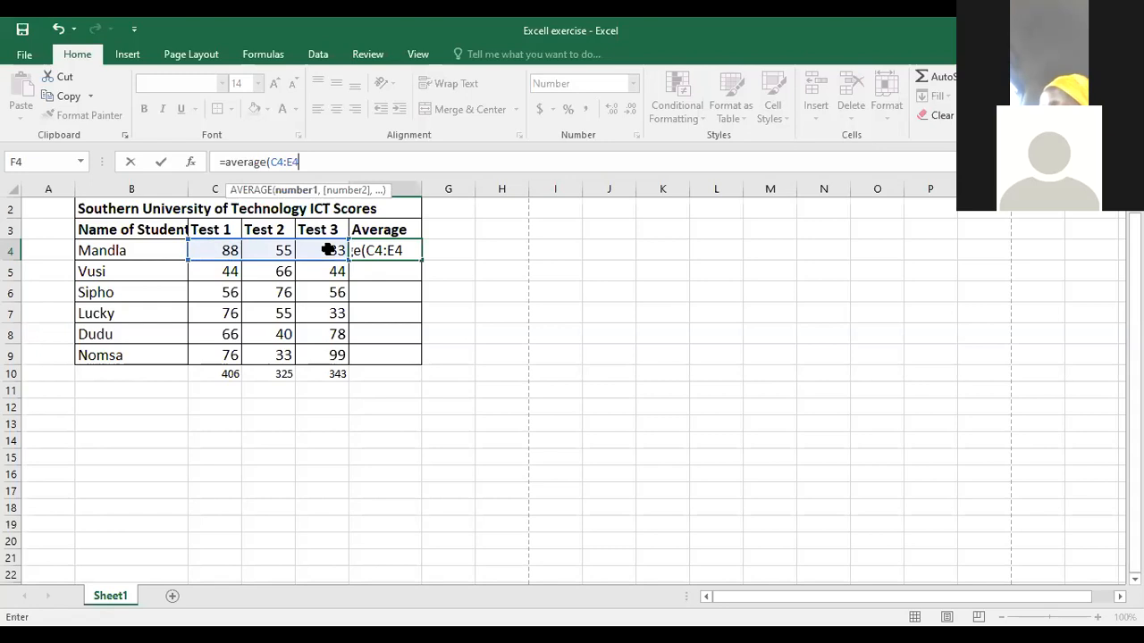
key(Return)
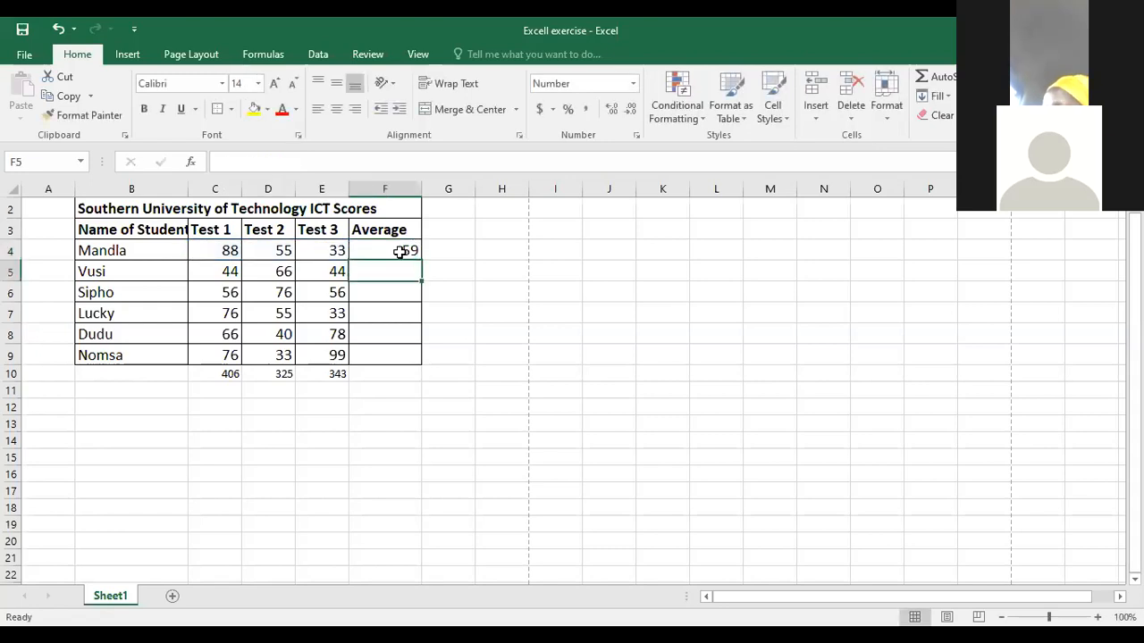
- Copy the AVERAGE formula from F4 into F5:F9 and clear the pasted averages
click(399, 252)
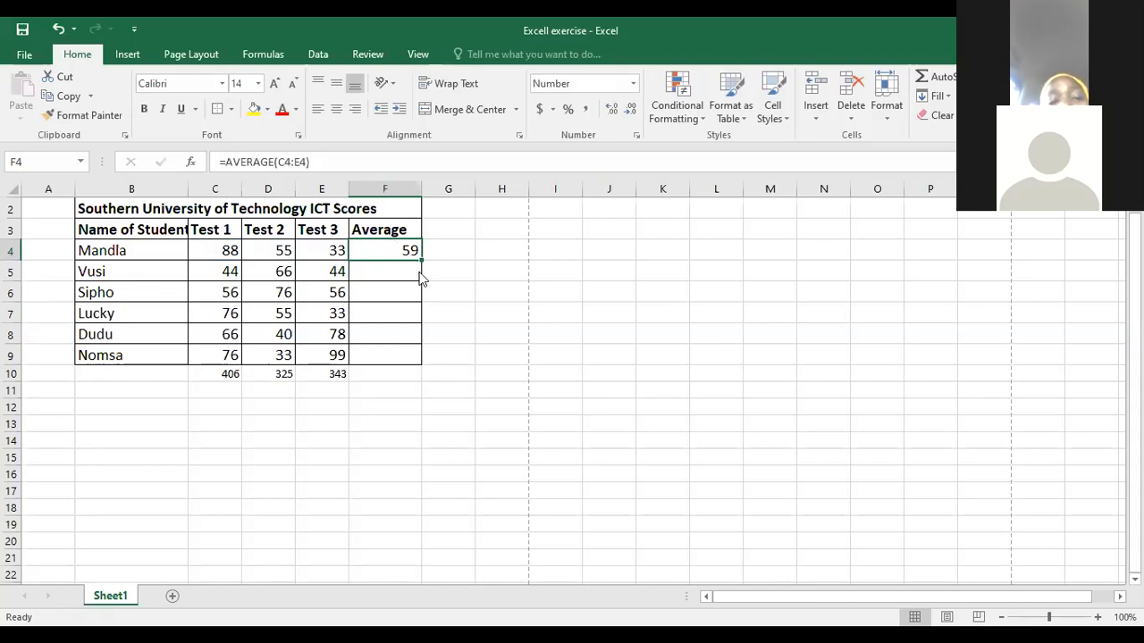
key(ctrl+c)
drag(389, 272, 381, 365)
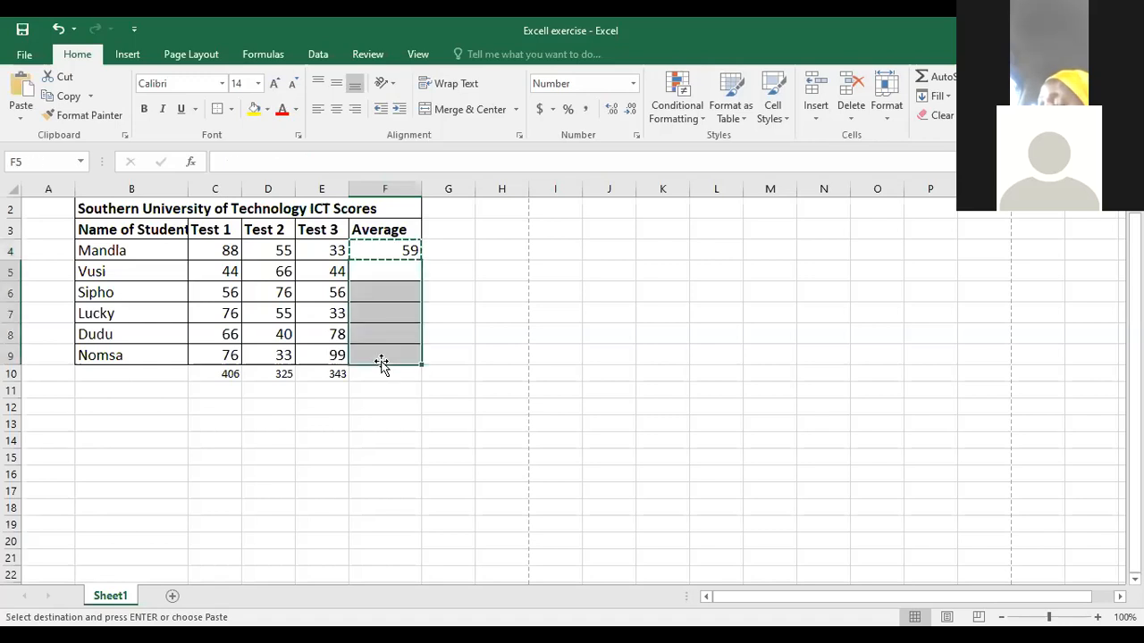
key(Return)
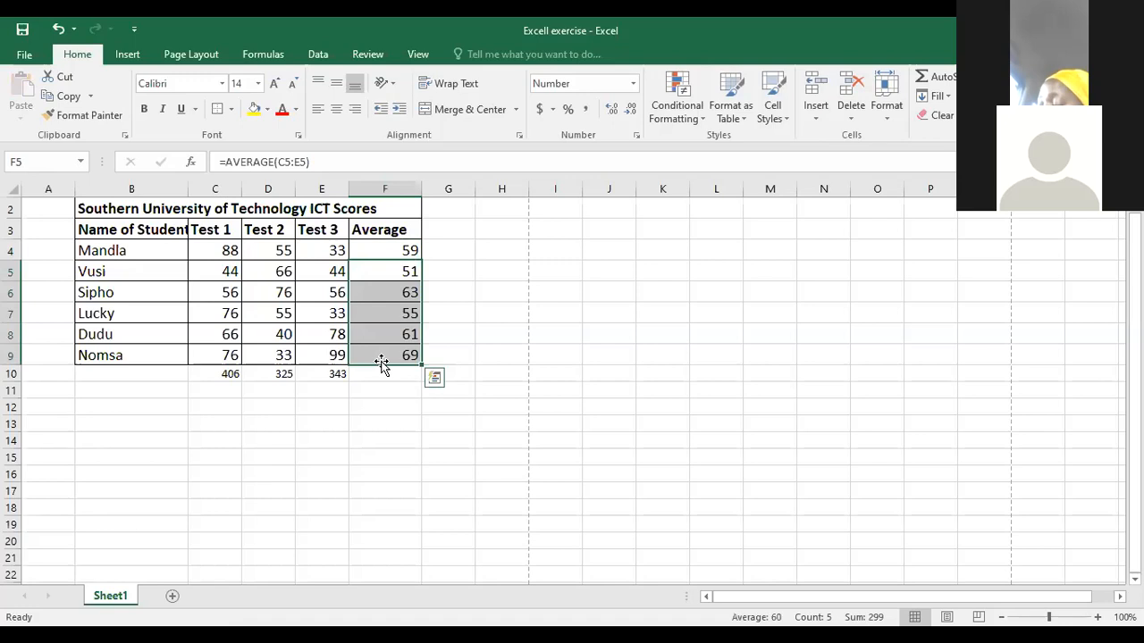
key(Delete)
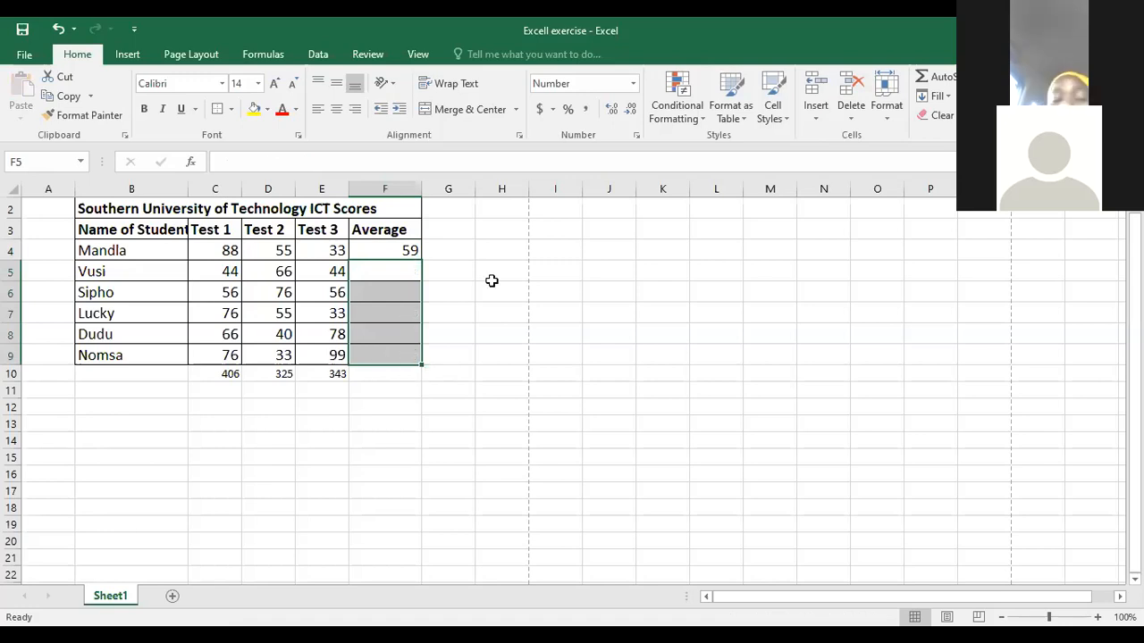
- Fill the AVERAGE formula from F4 down to F9 and clear all the averages in F4:F9
click(443, 271)
click(416, 250)
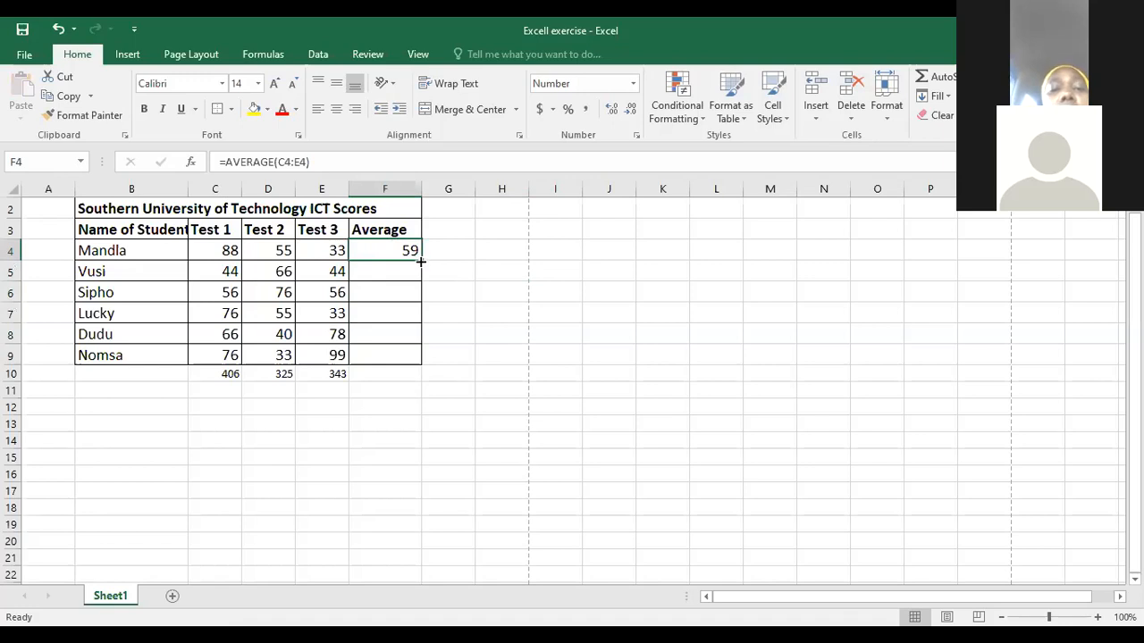
drag(420, 267, 420, 360)
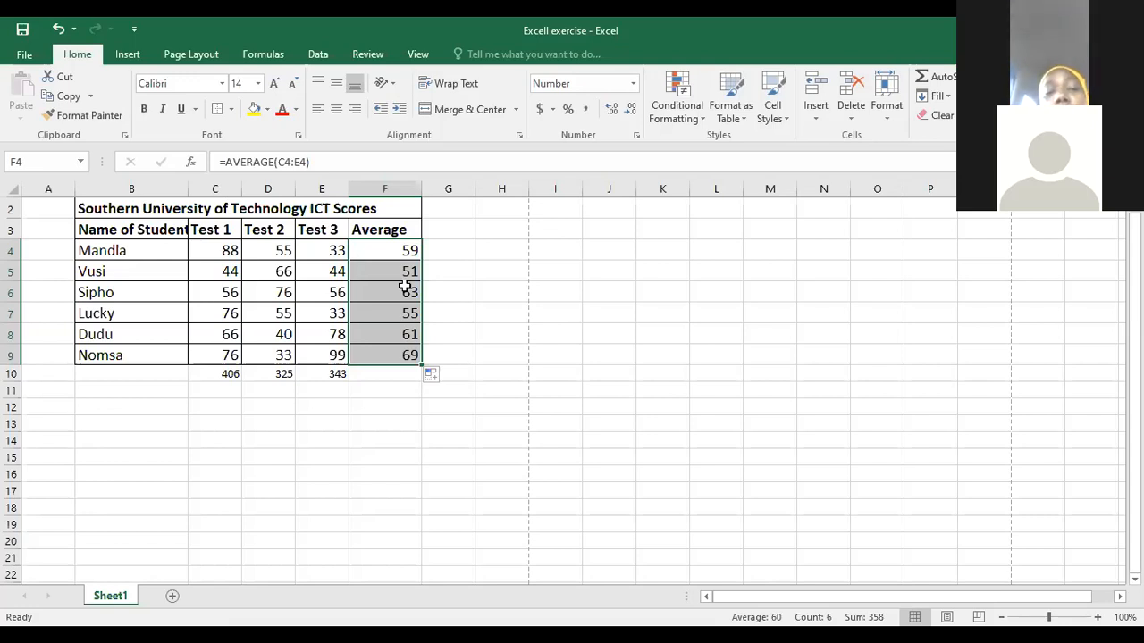
key(Delete)
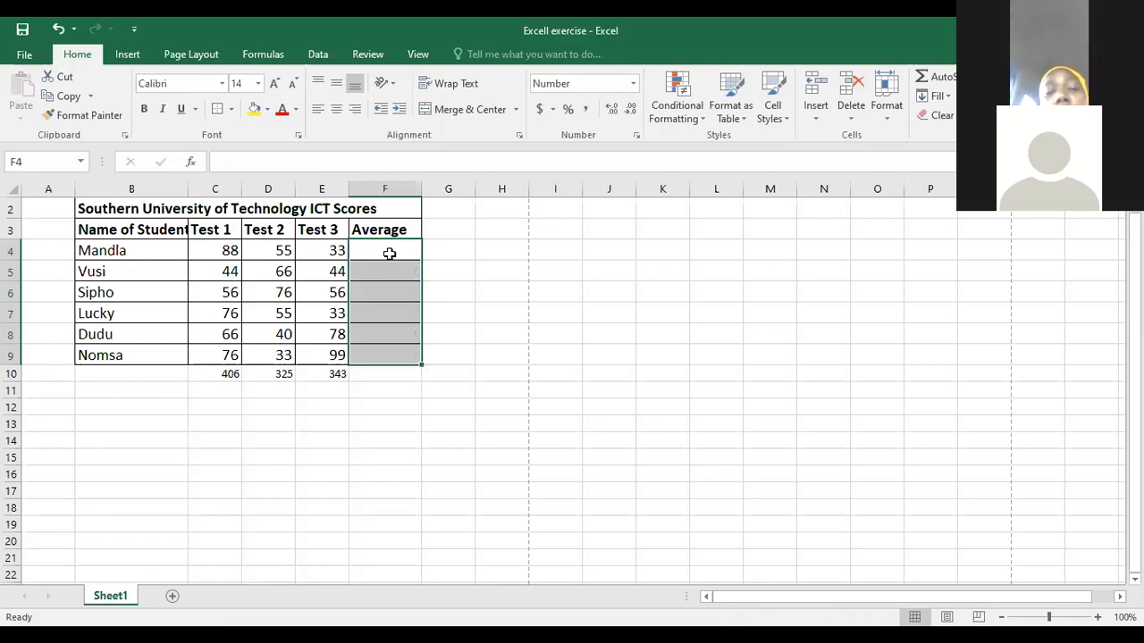
- Enter the formula =average(C4:e4) in F4 to average the first student's three test scores
click(390, 254)
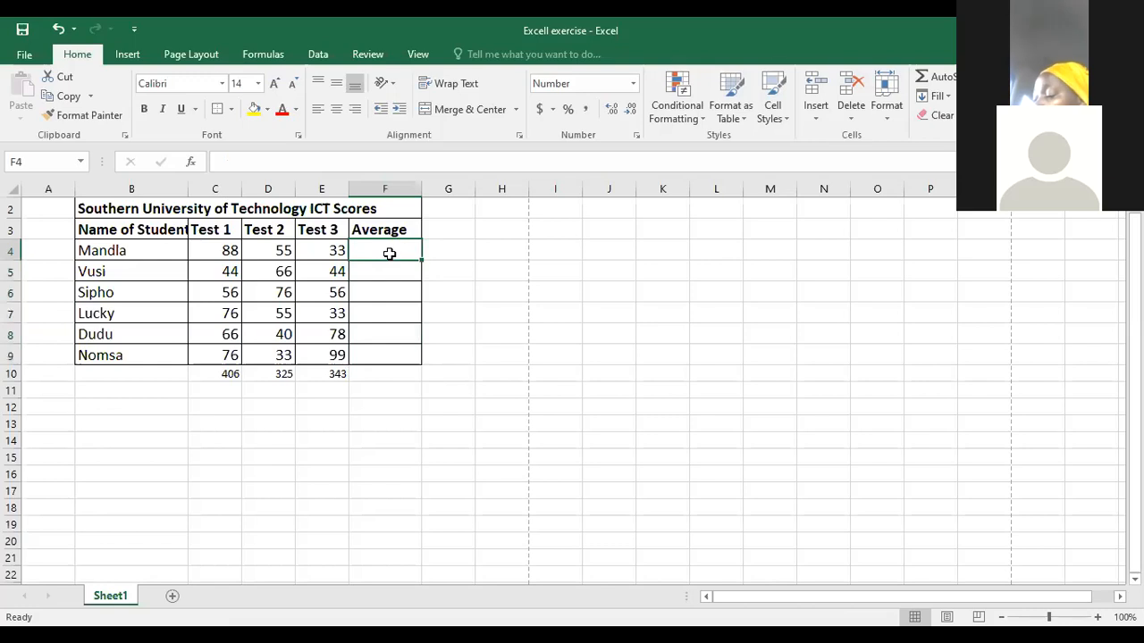
text(=)
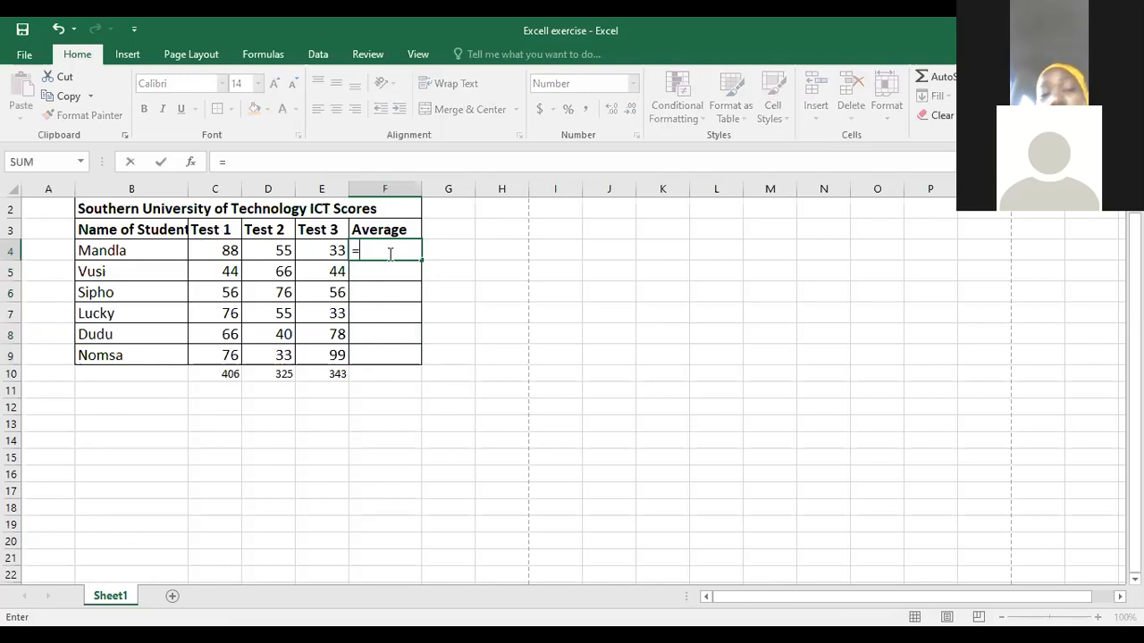
text(avera)
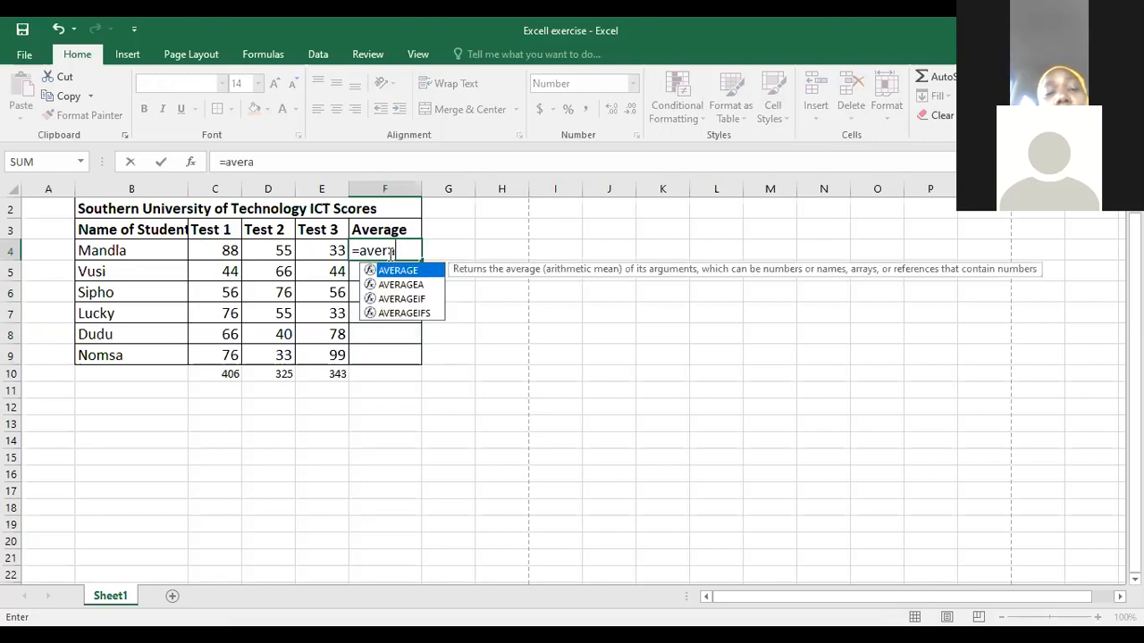
text(ge)
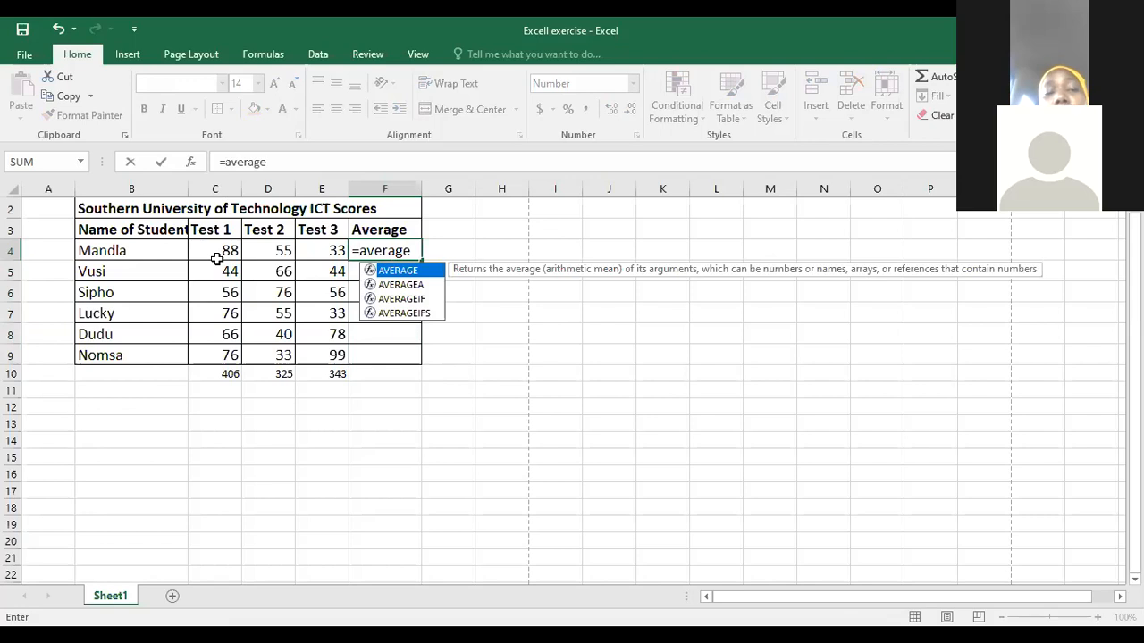
text(()
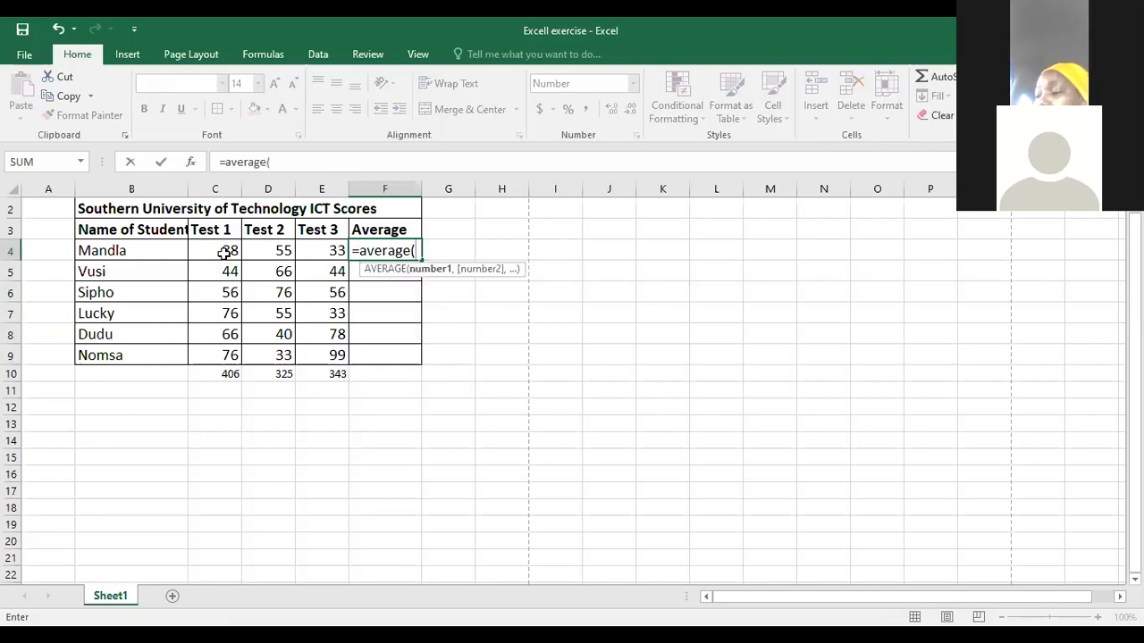
click(226, 253)
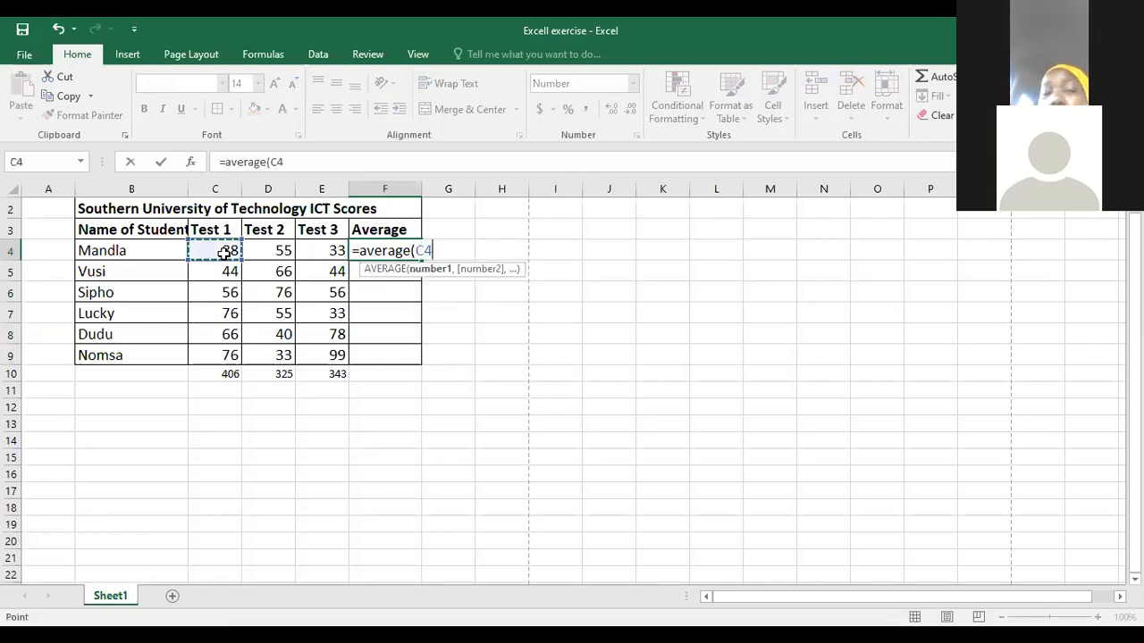
key(F8)
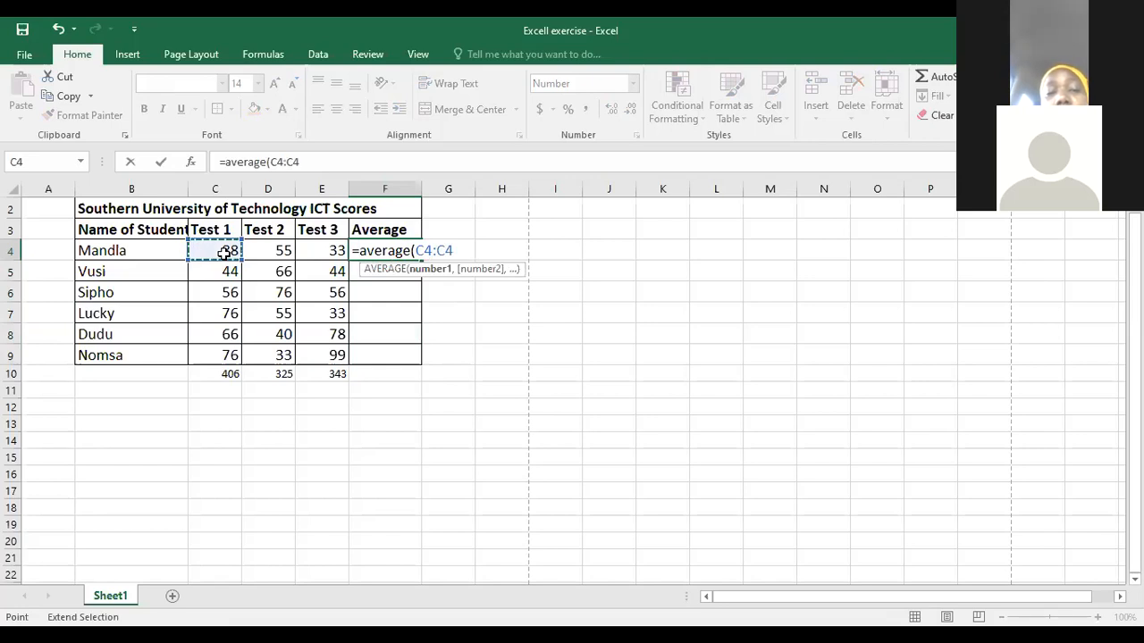
key(BackSpace)
key(BackSpace)
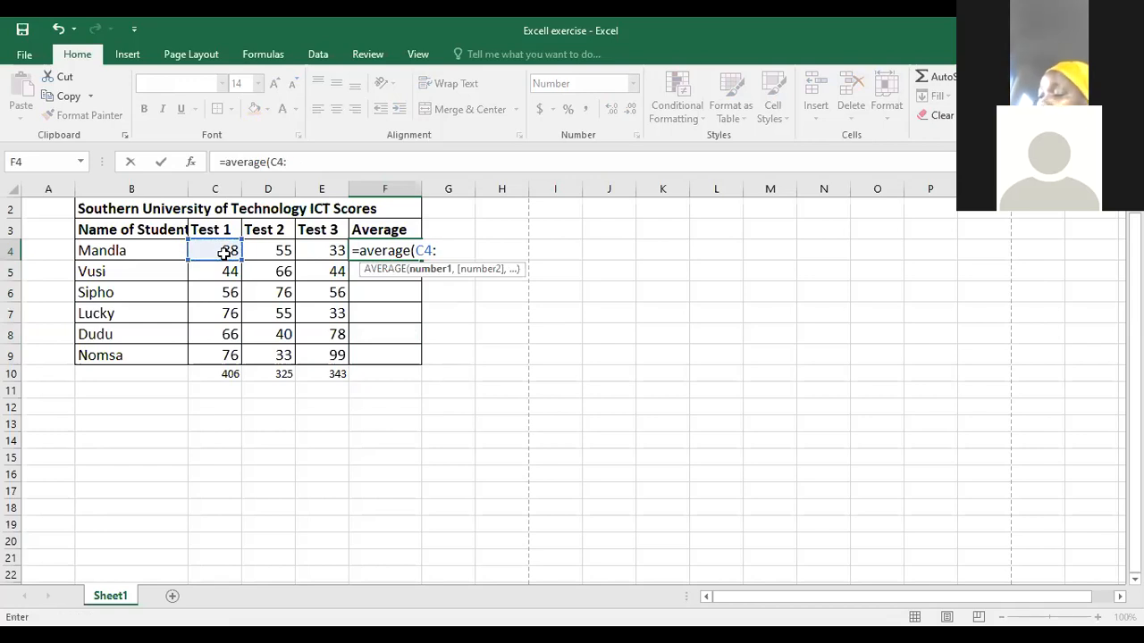
text(e)
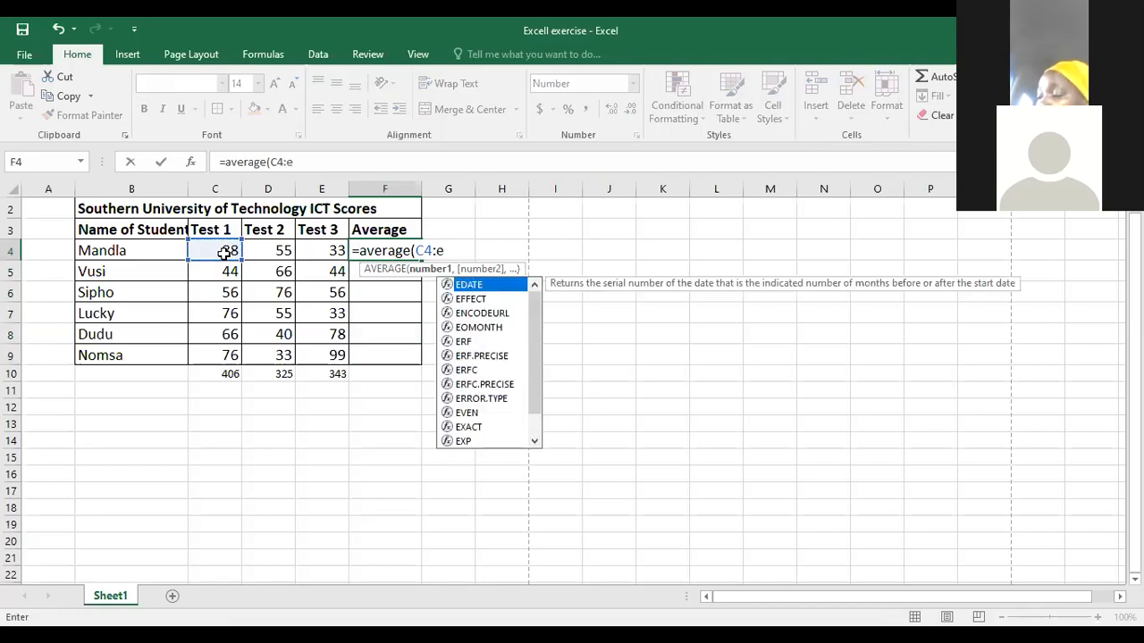
text(4))
key(Return)
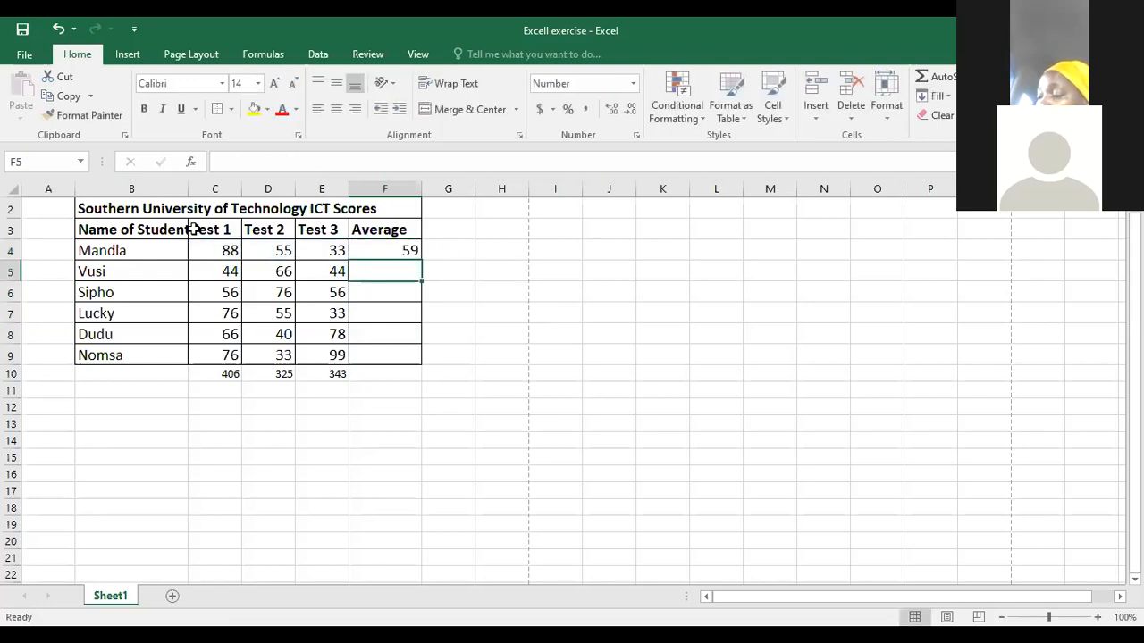
- Copy the AVERAGE formula from F4 and paste it into F5:F9
click(395, 252)
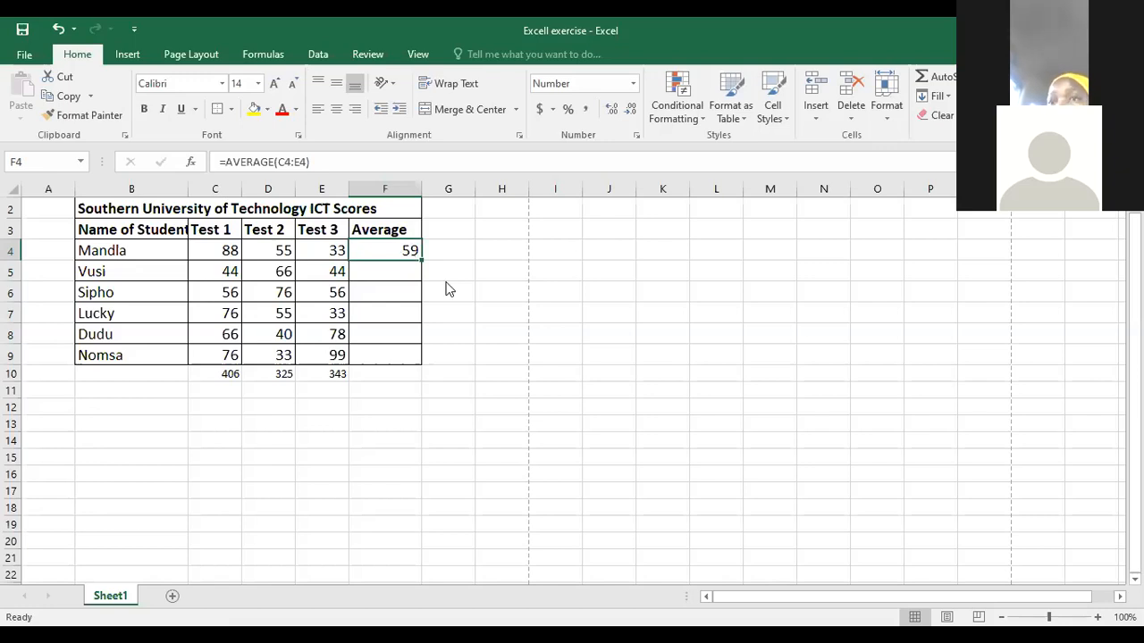
key(ctrl+c)
click(395, 272)
drag(396, 272, 383, 346)
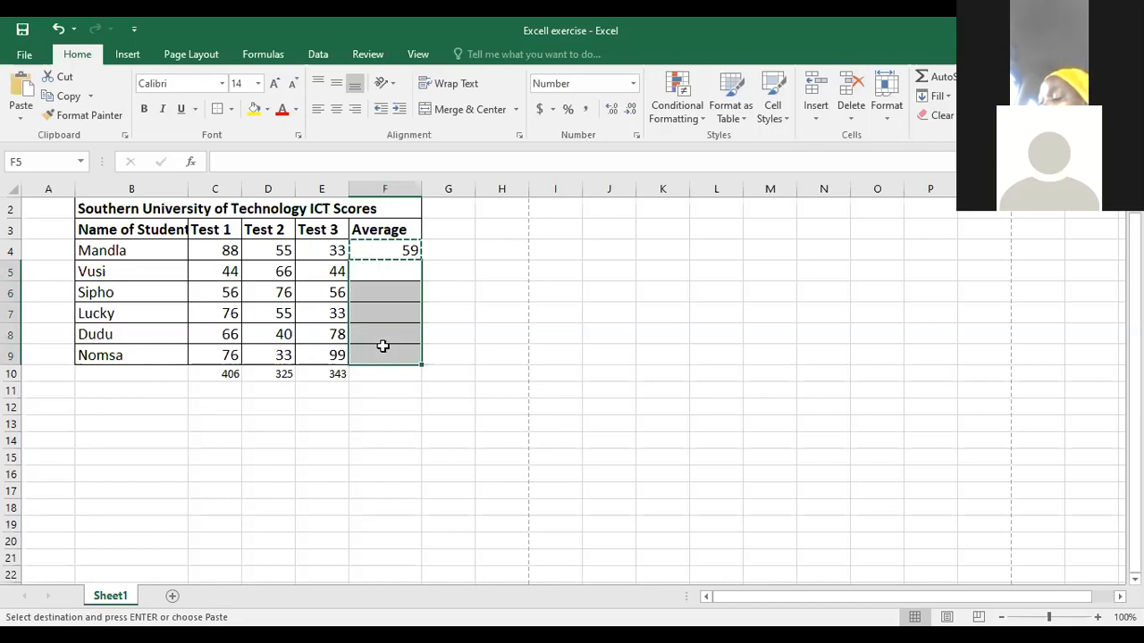
key(Return)
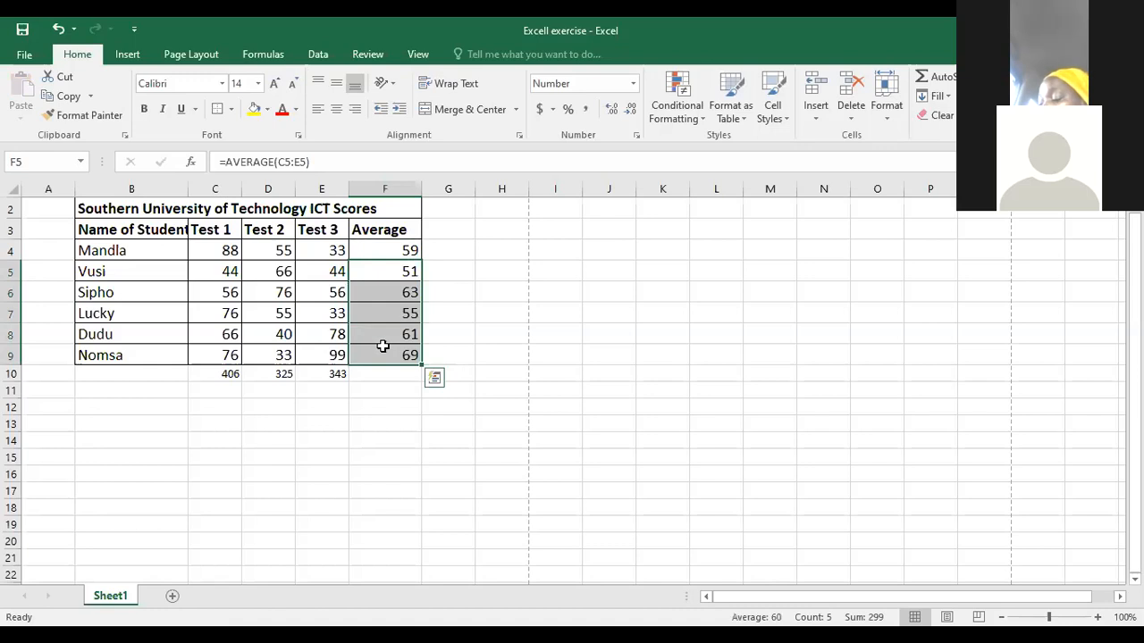
- Clear the pasted averages in F5:F9, leaving the formula in F4
key(BackSpace)
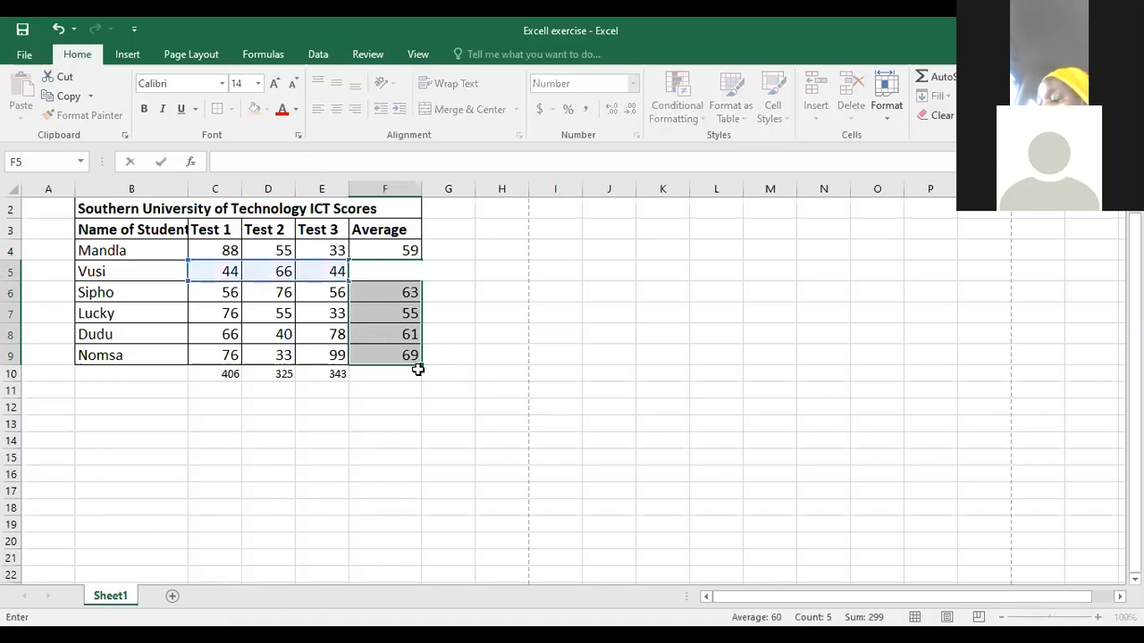
click(379, 327)
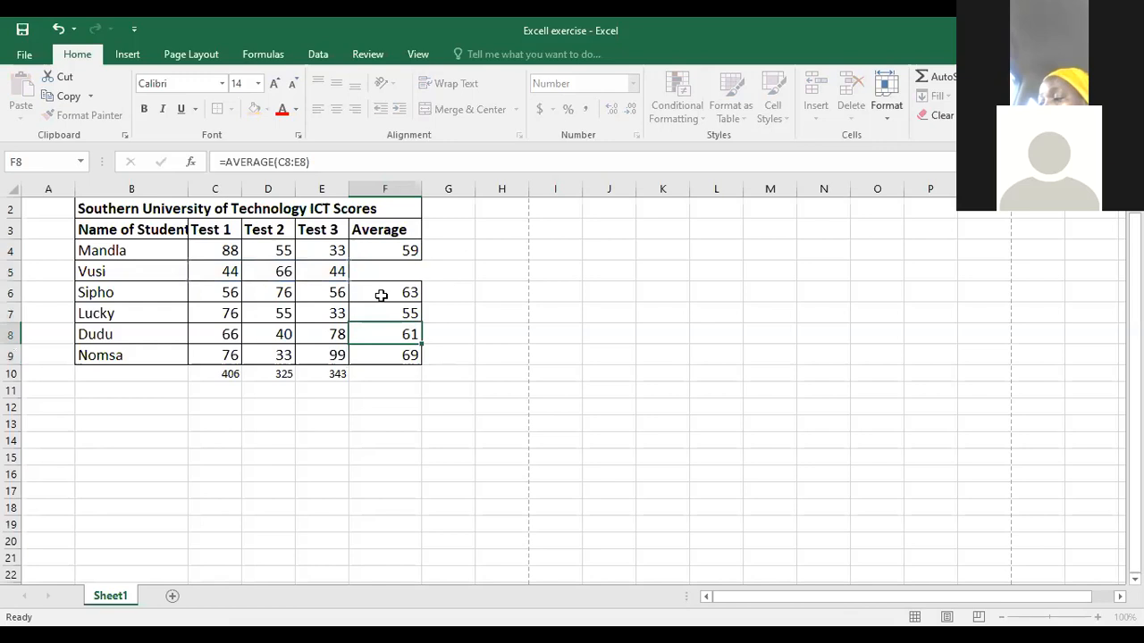
drag(381, 295, 378, 360)
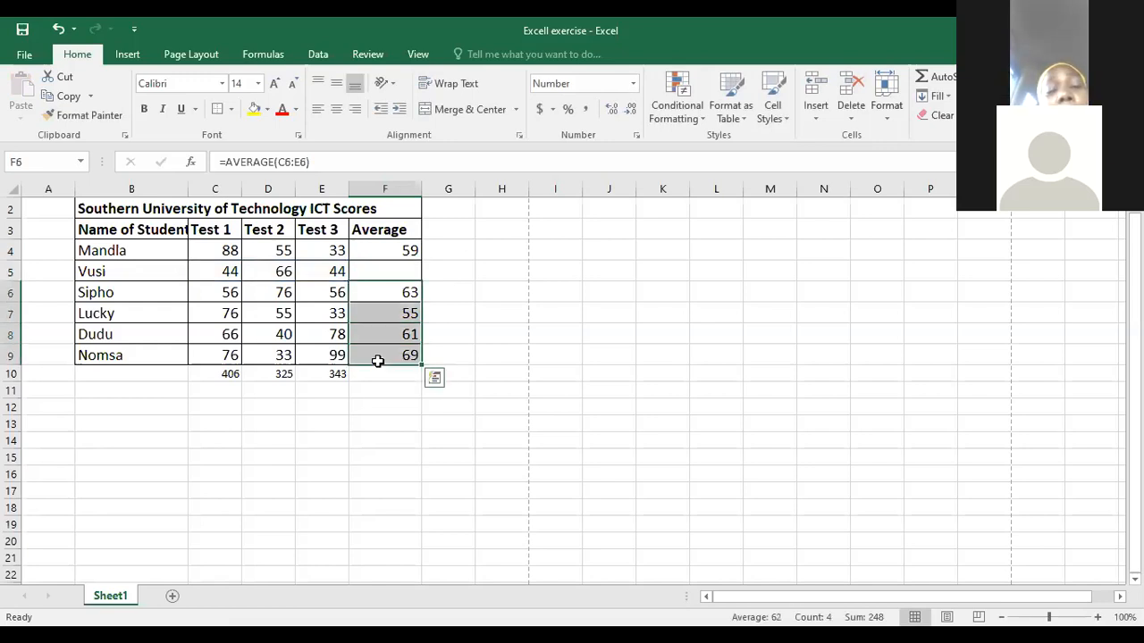
key(Delete)
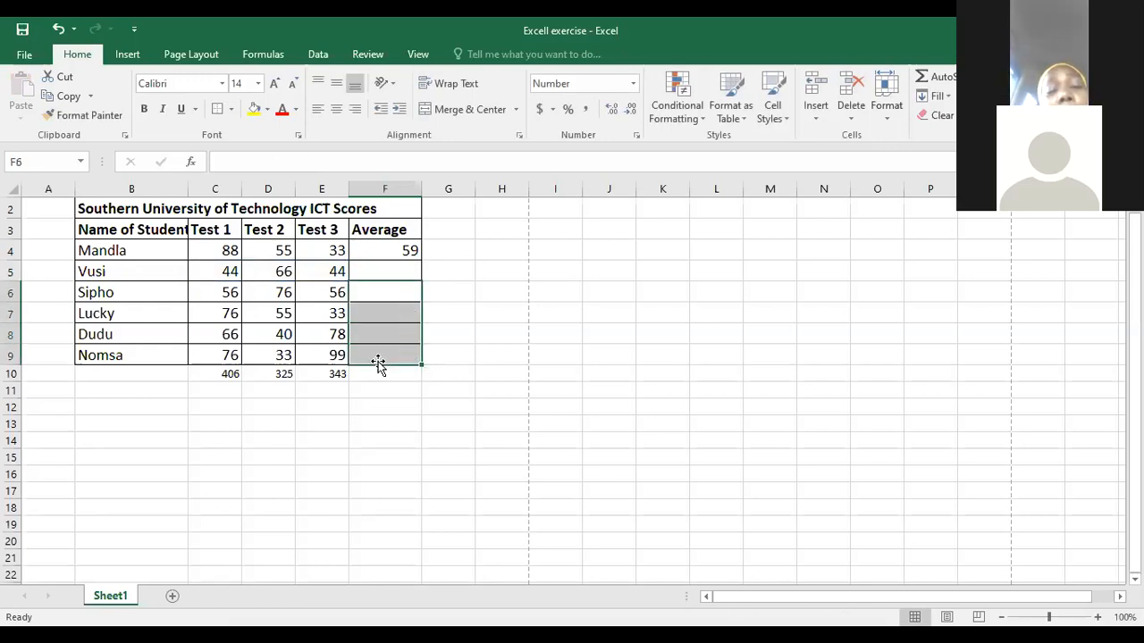
- Fill the AVERAGE formula from F4 down through F9 for the remaining students
click(396, 254)
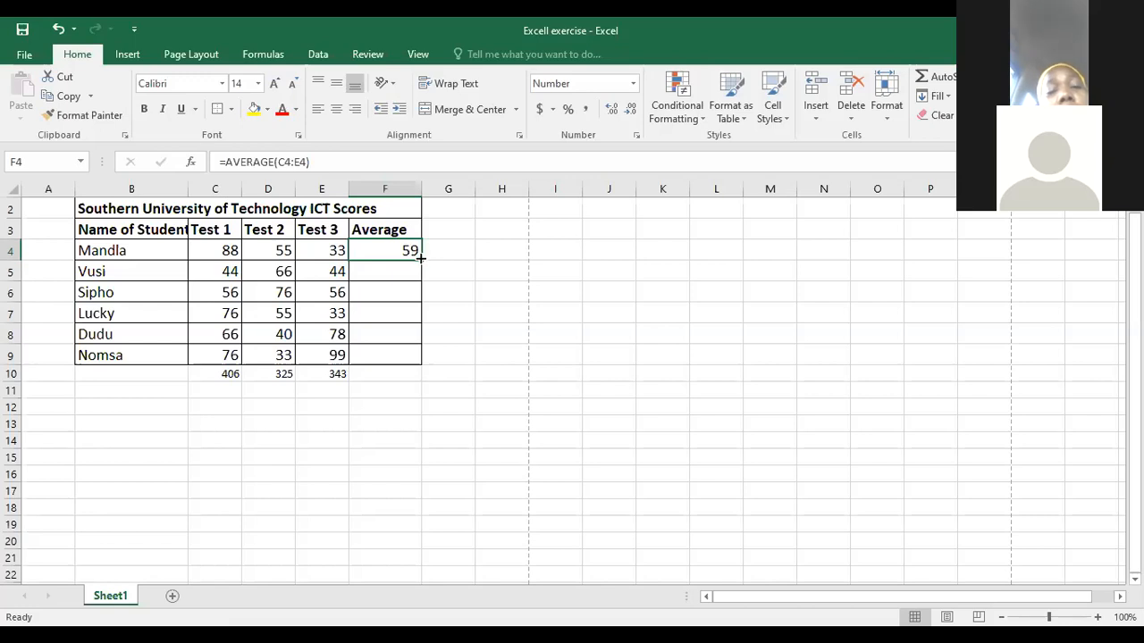
drag(420, 259, 419, 359)
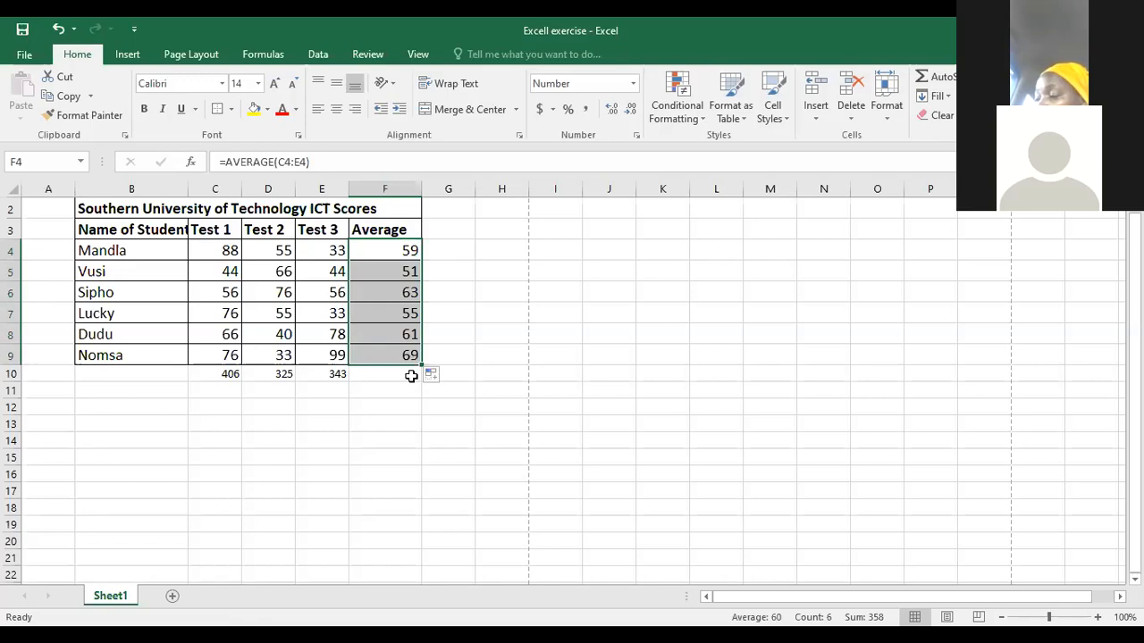
click(409, 390)
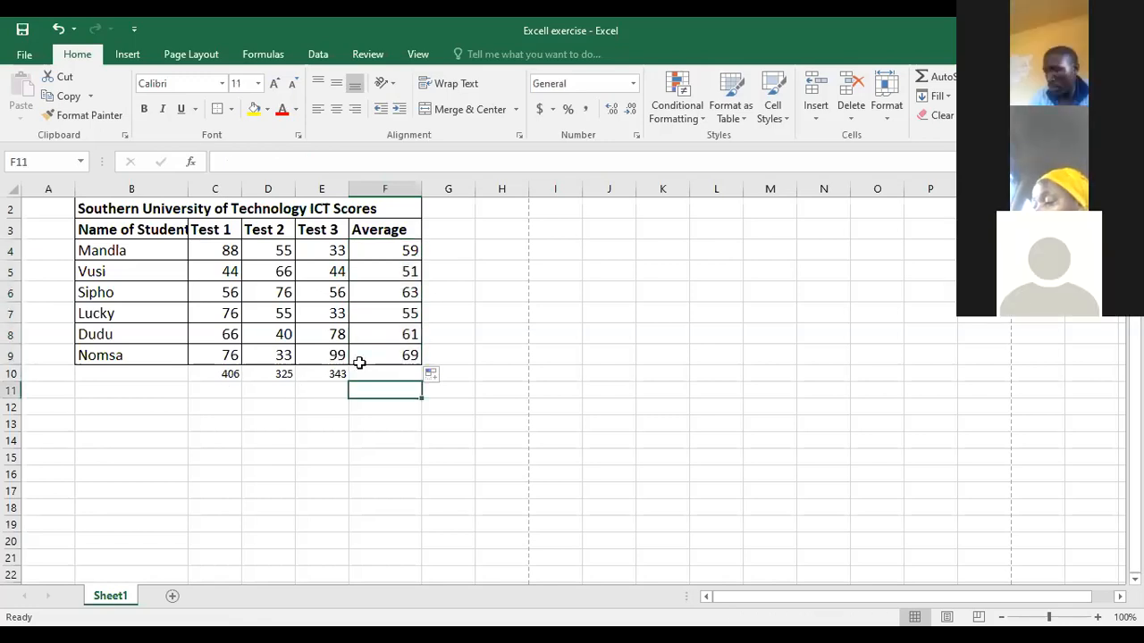
- Extend the AVERAGE formula from F9 into F10 to average the three test totals in row 10
click(215, 373)
click(390, 355)
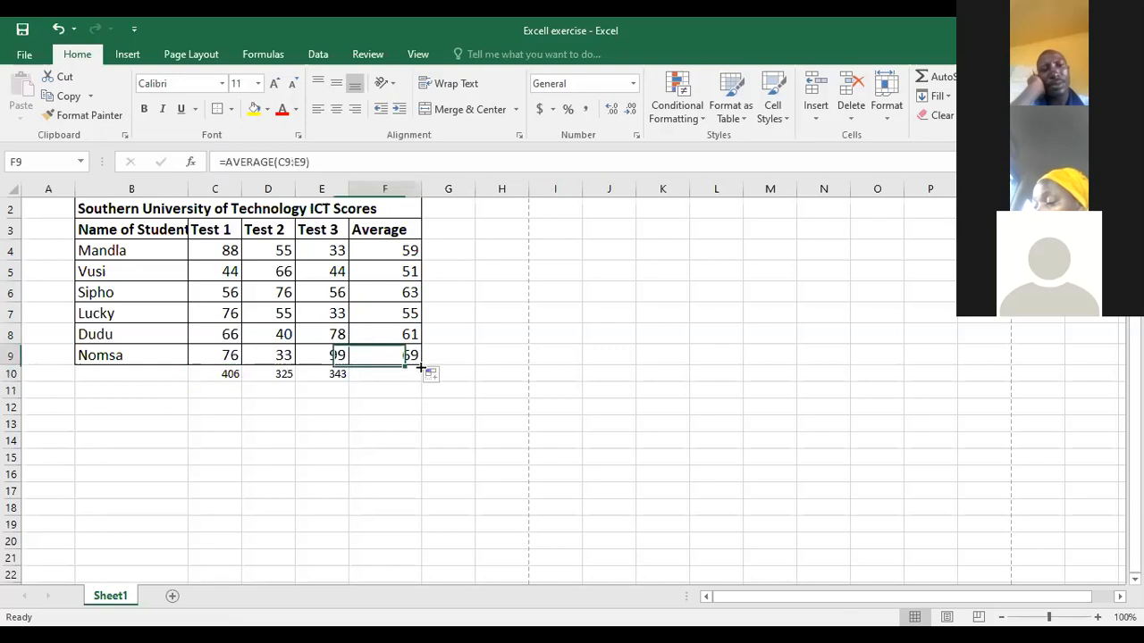
drag(420, 375, 343, 429)
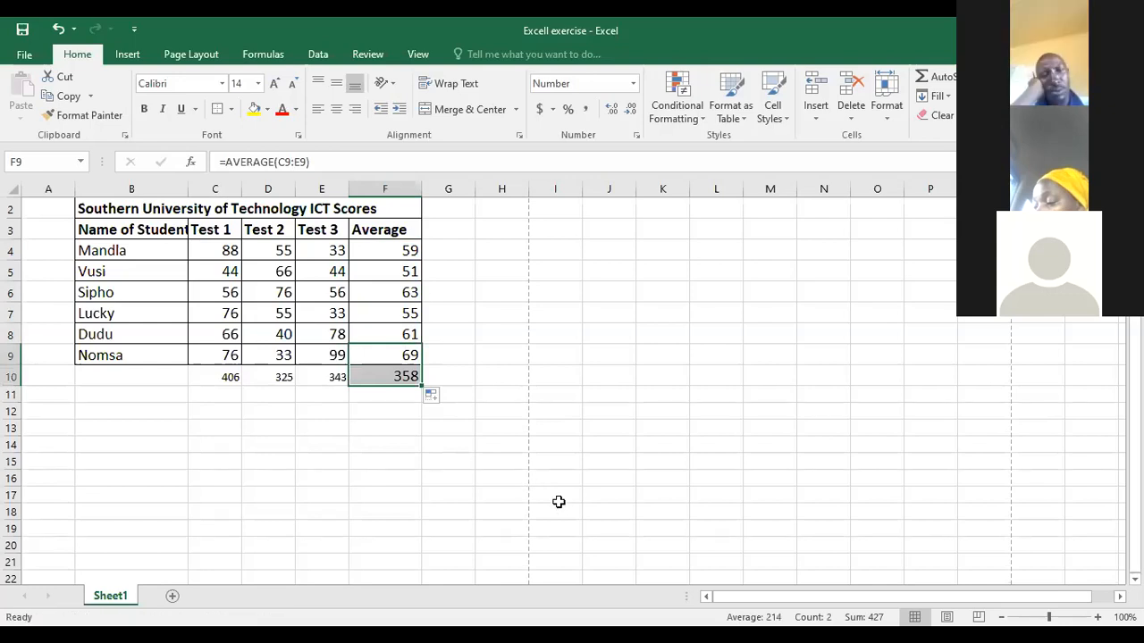
click(537, 384)
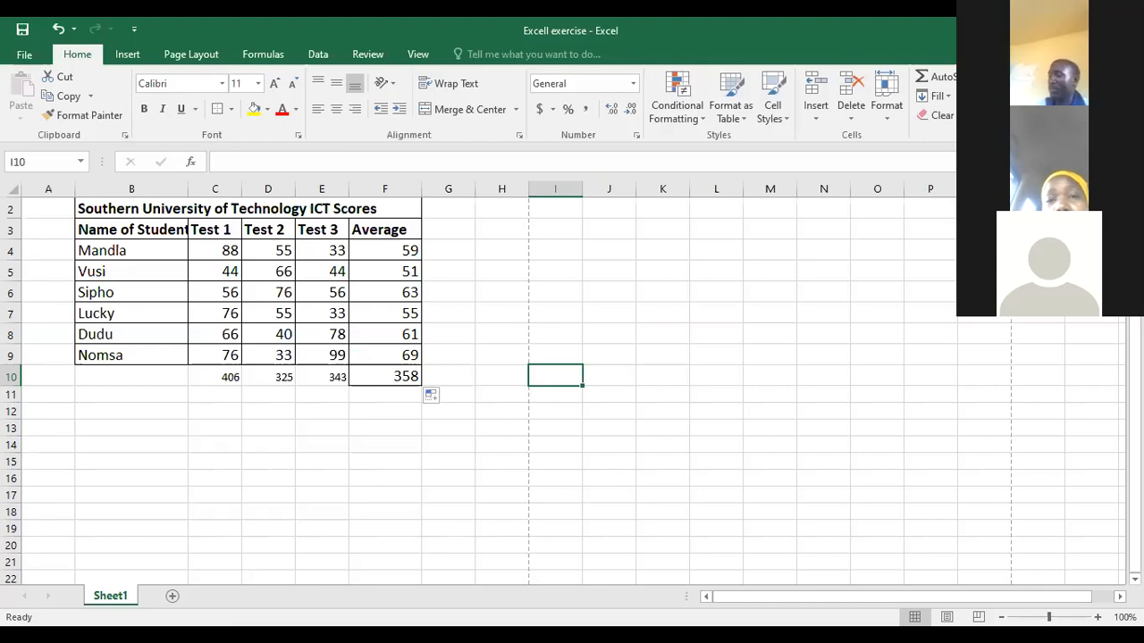
click(641, 564)
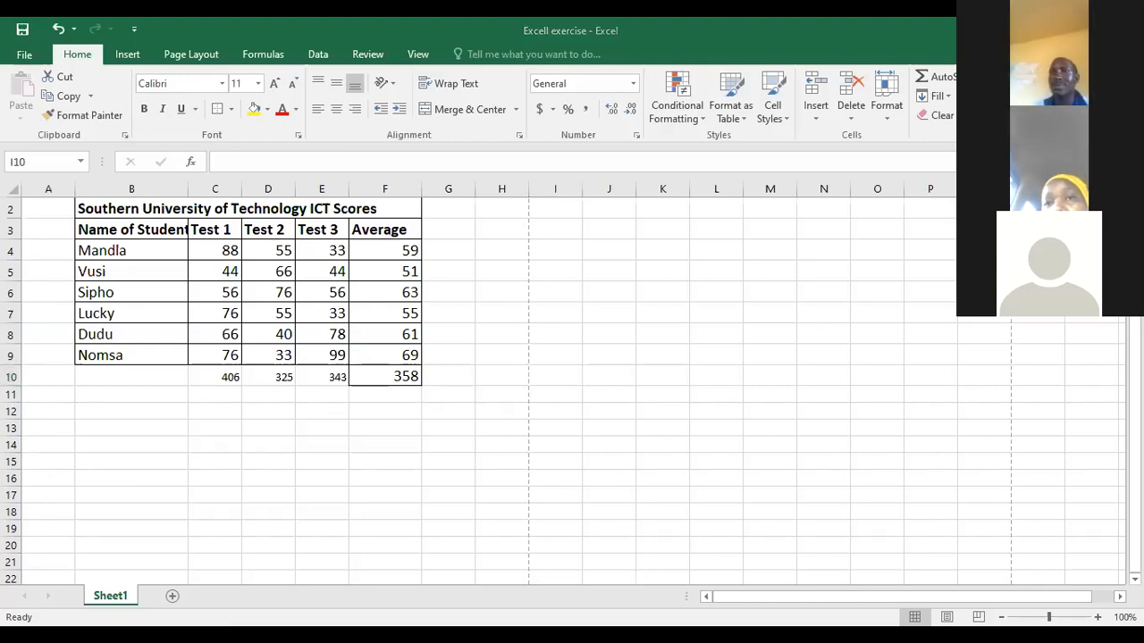
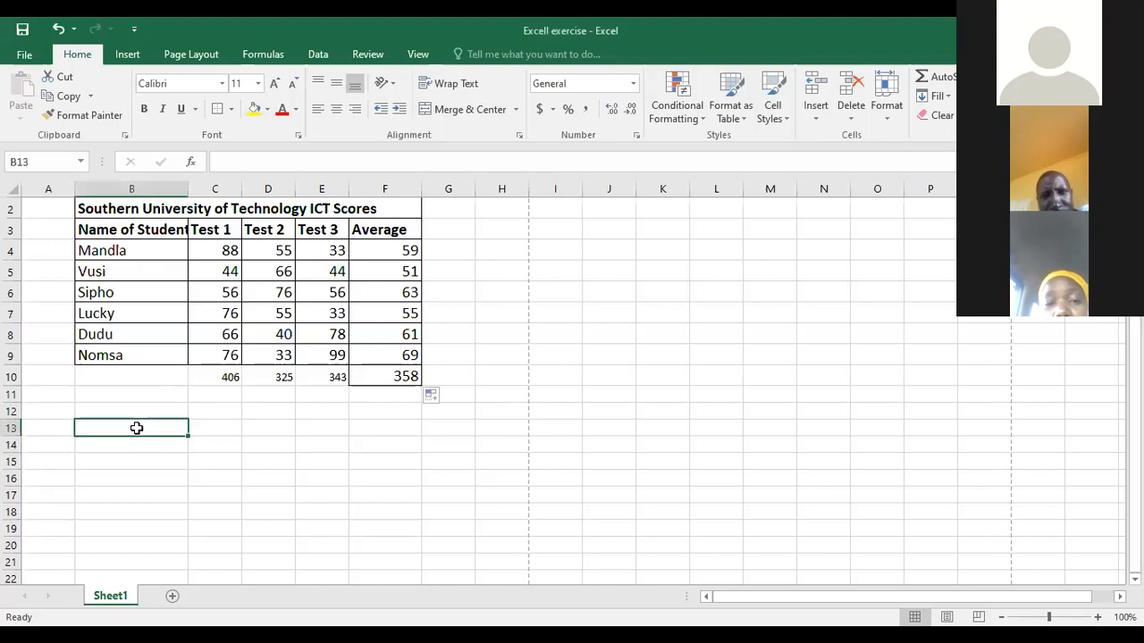
- Enter the headings Expense in B13 and Income in C13 below the scores table
text(Ex)
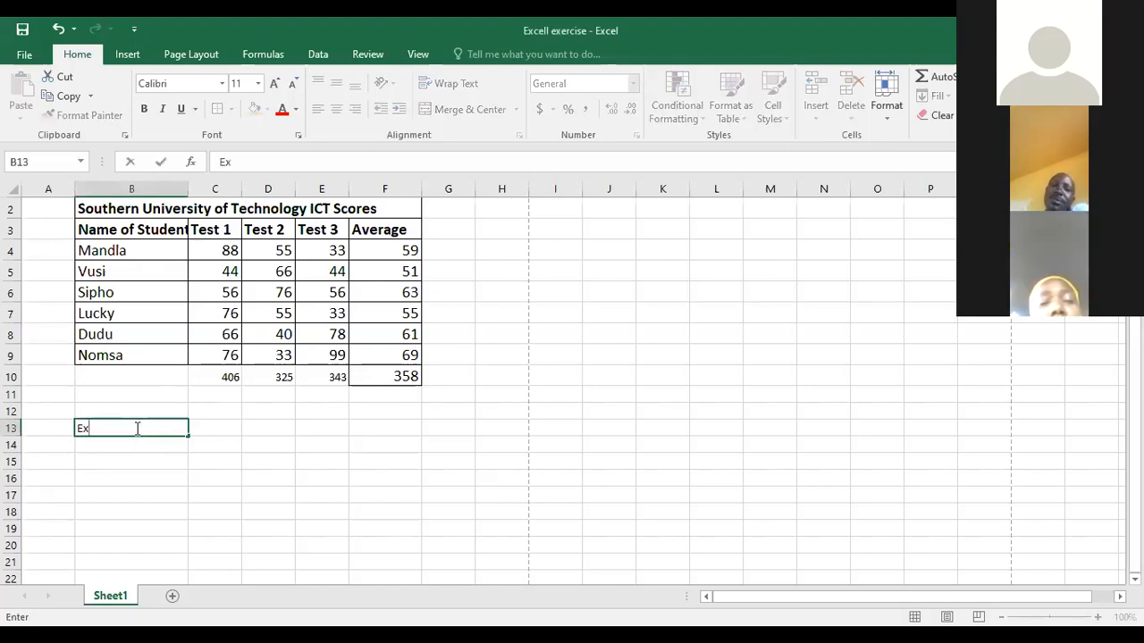
text(pense)
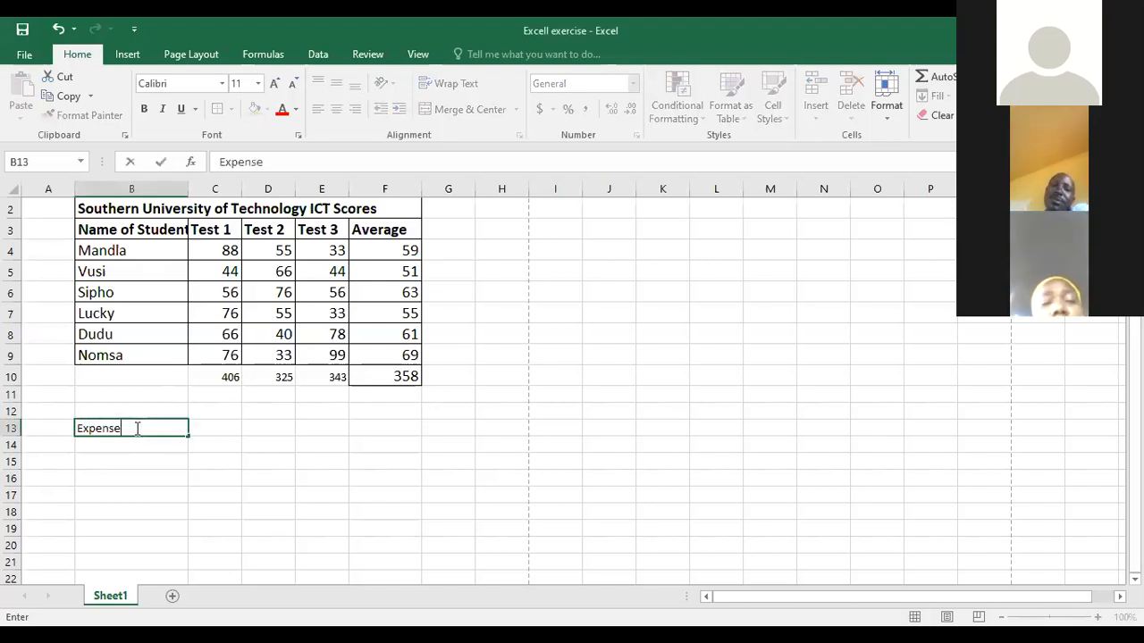
key(Tab)
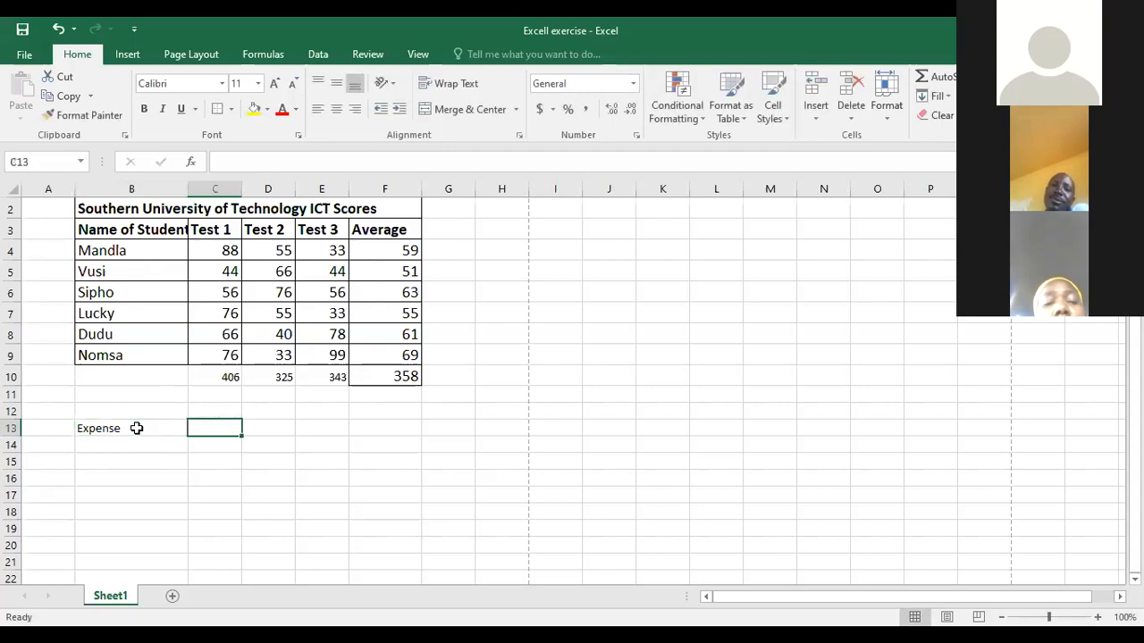
text(I)
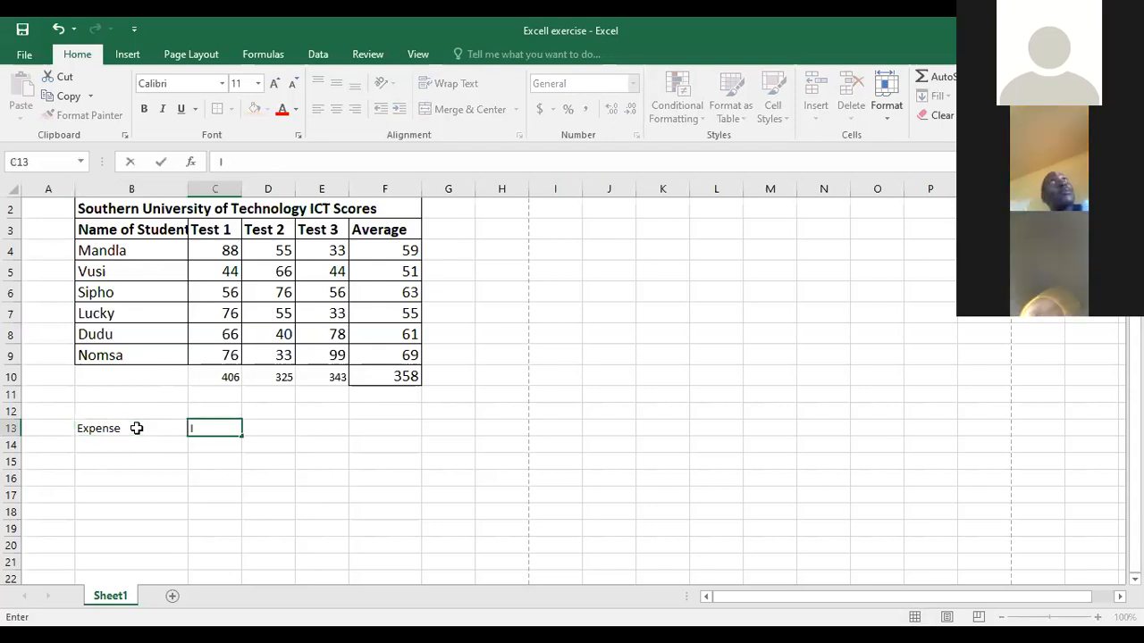
text(ncome)
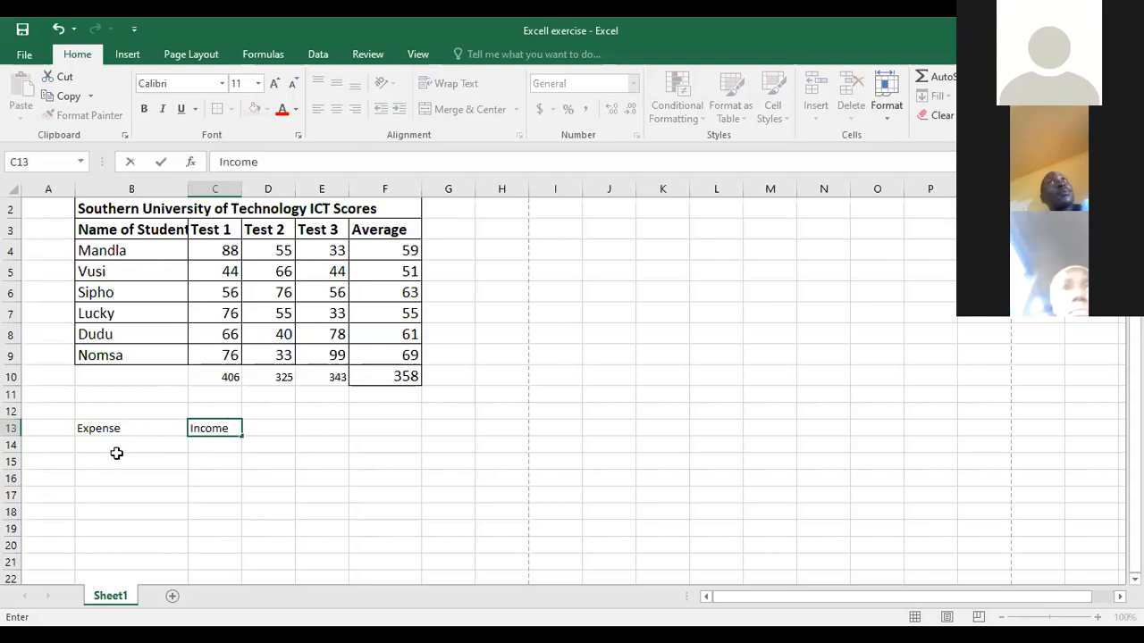
- Enter 2000 under Expense in B14 and 3500 under Income in C14
click(110, 457)
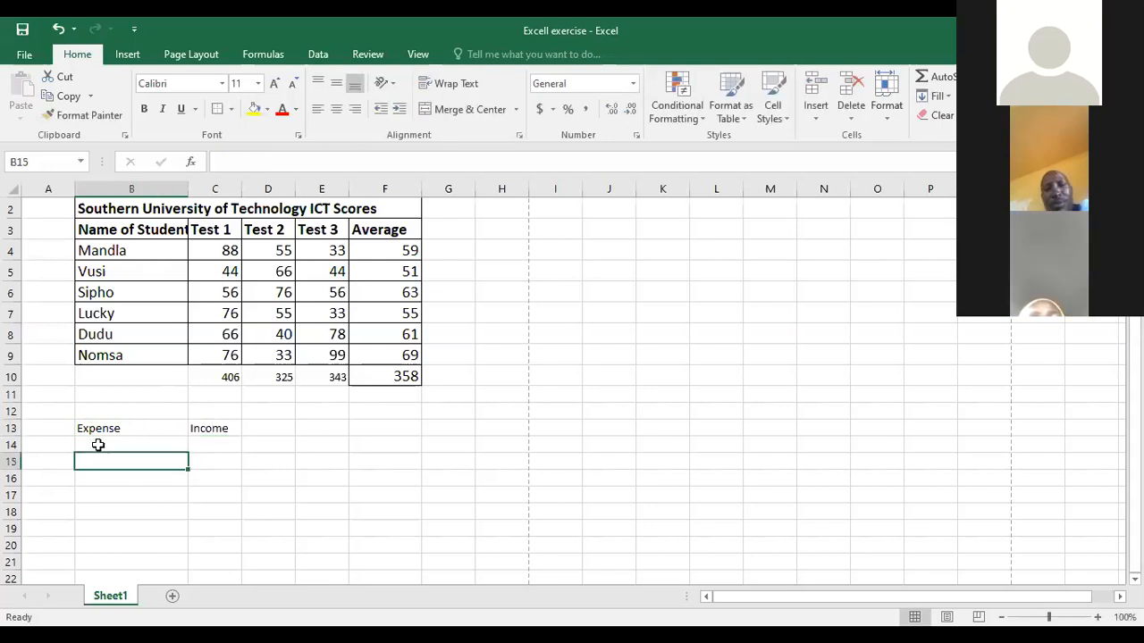
click(98, 444)
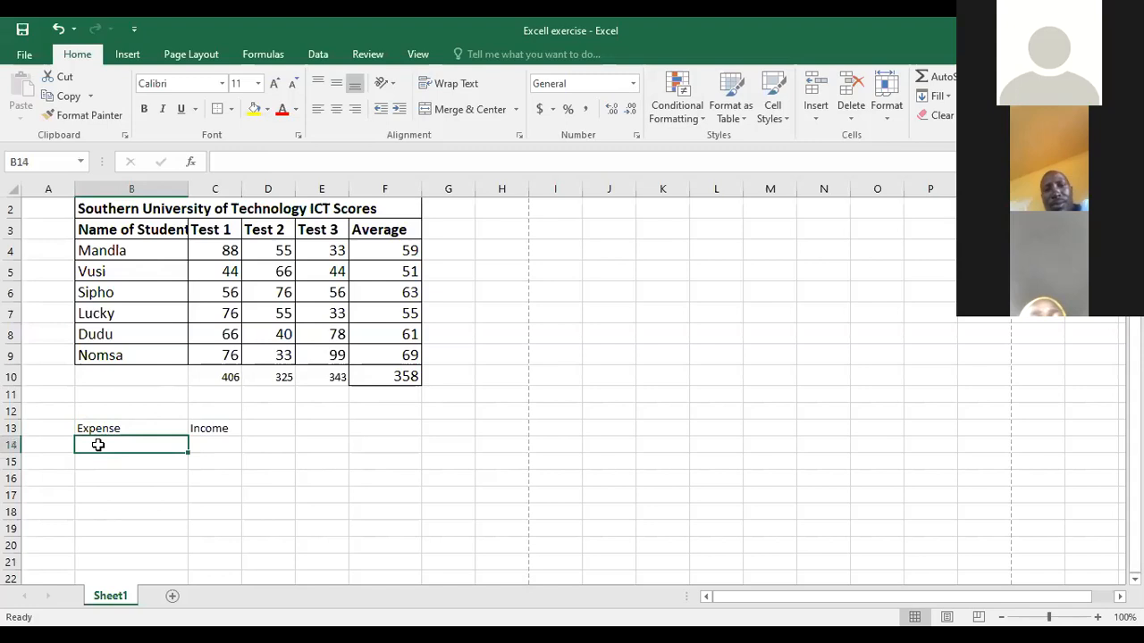
text(2)
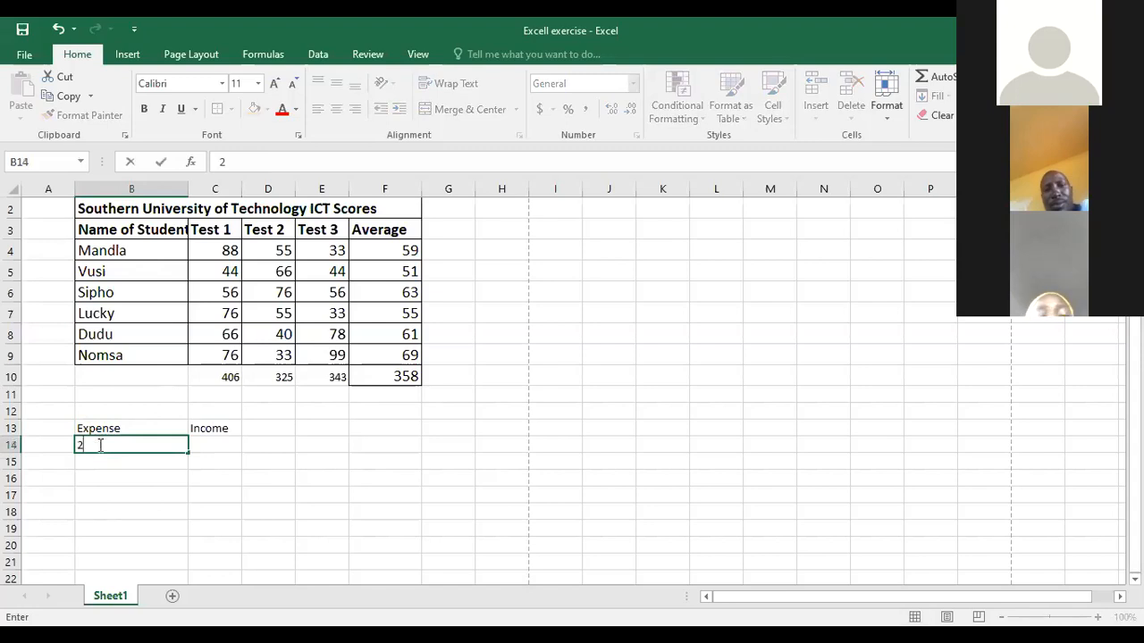
text(000)
click(216, 443)
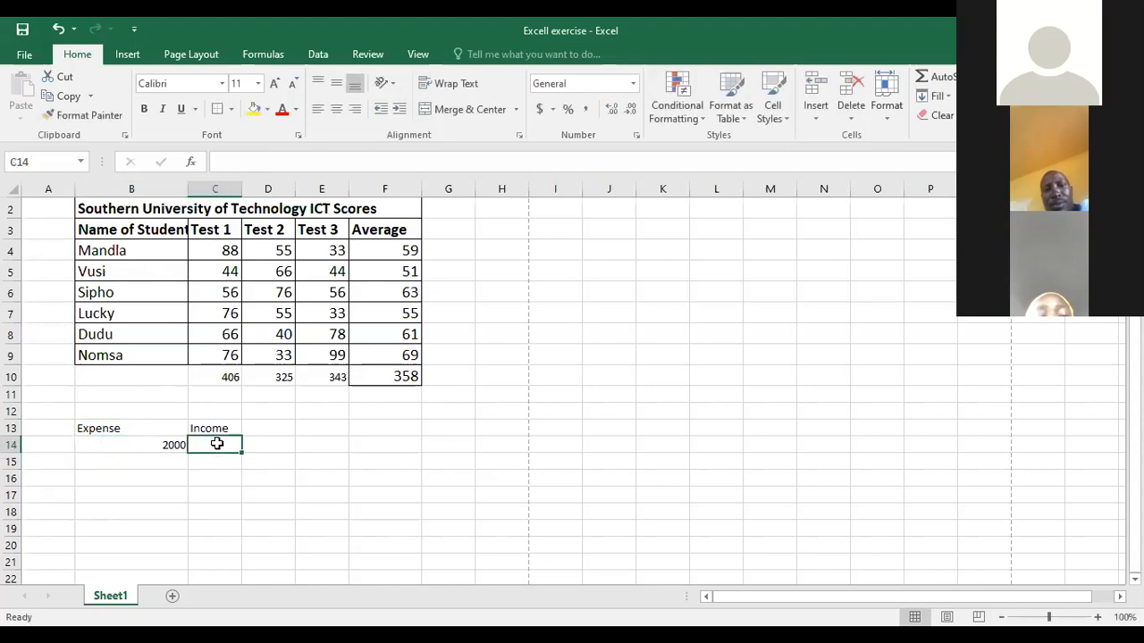
text(3)
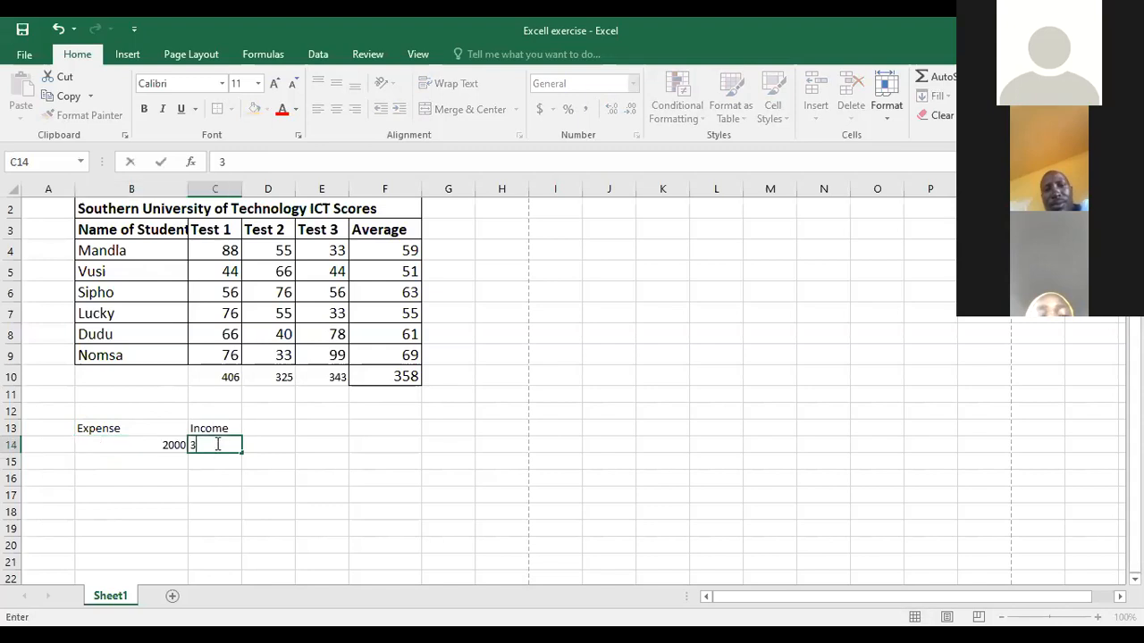
text(500)
- Add the heading Profit in D13 beside Income
click(272, 431)
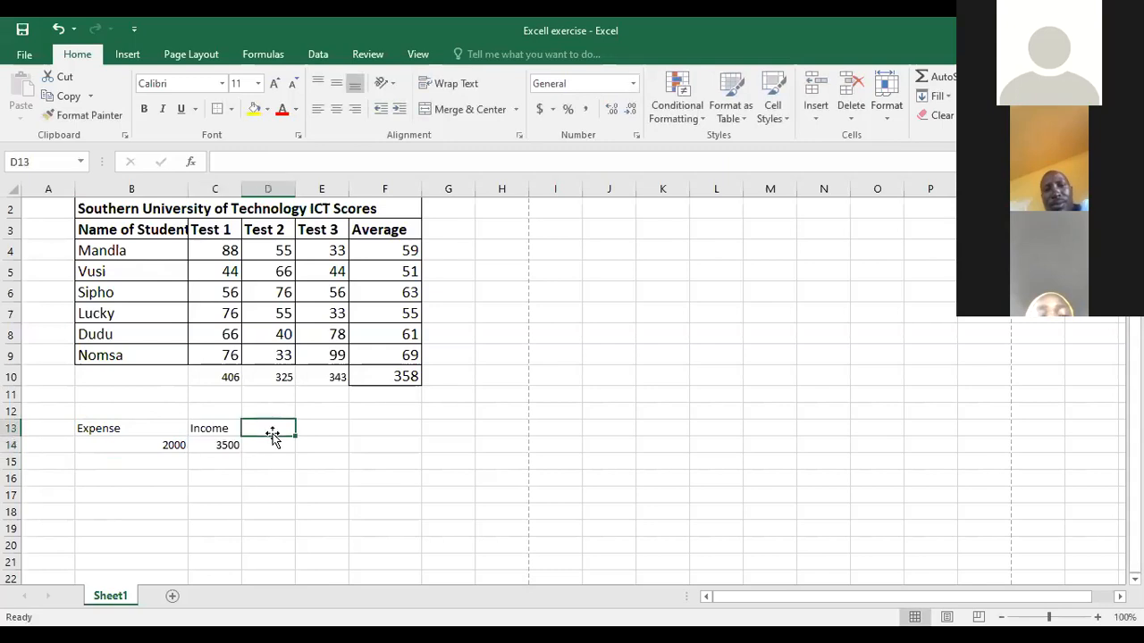
text(Prof)
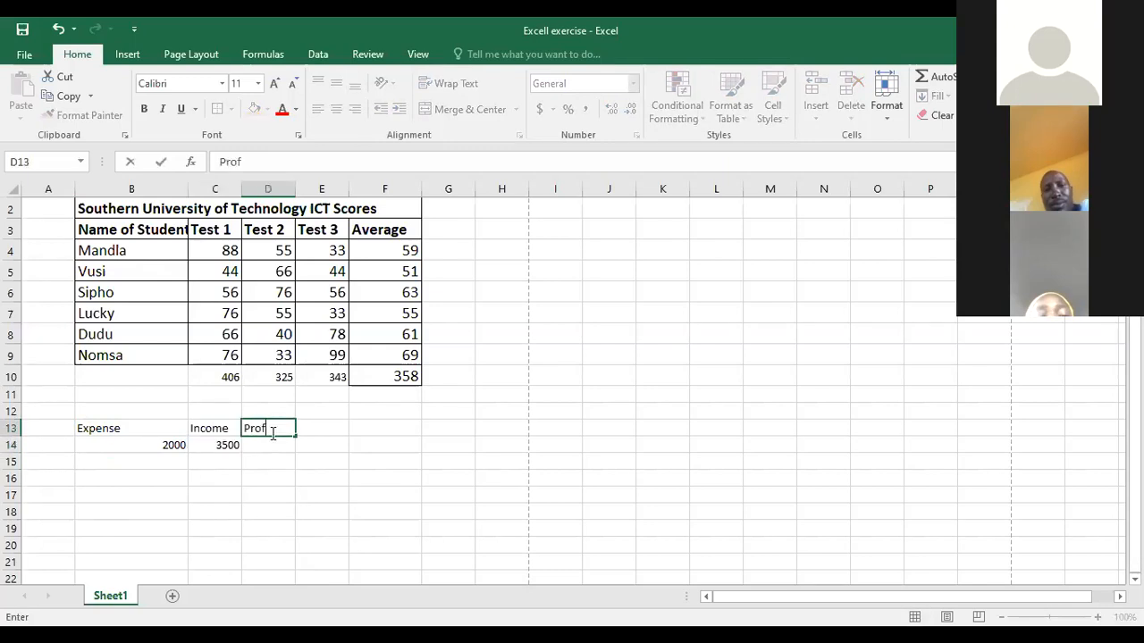
text(it)
- Calculate the profit in D14 by subtracting expense from income with the formula =C14-B14
click(273, 452)
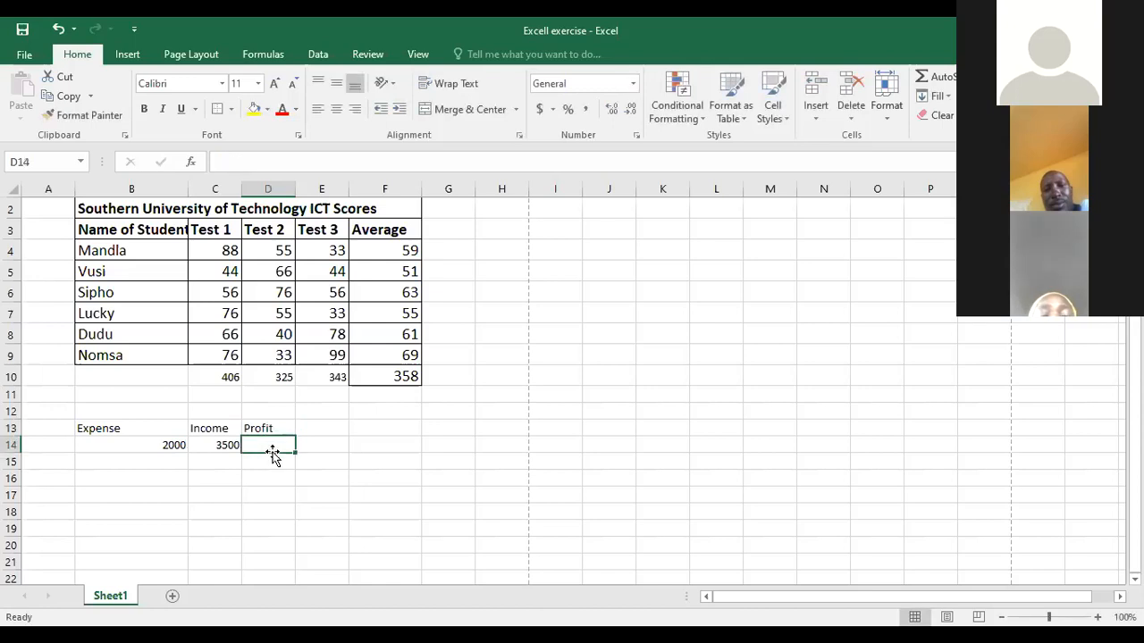
click(248, 160)
text(=)
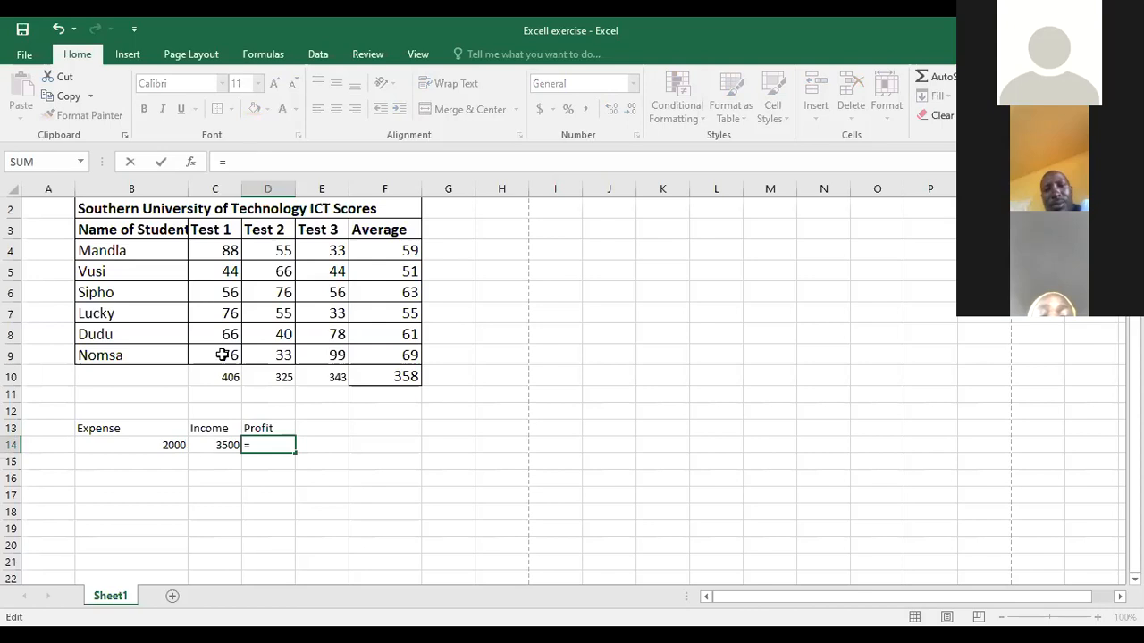
click(214, 454)
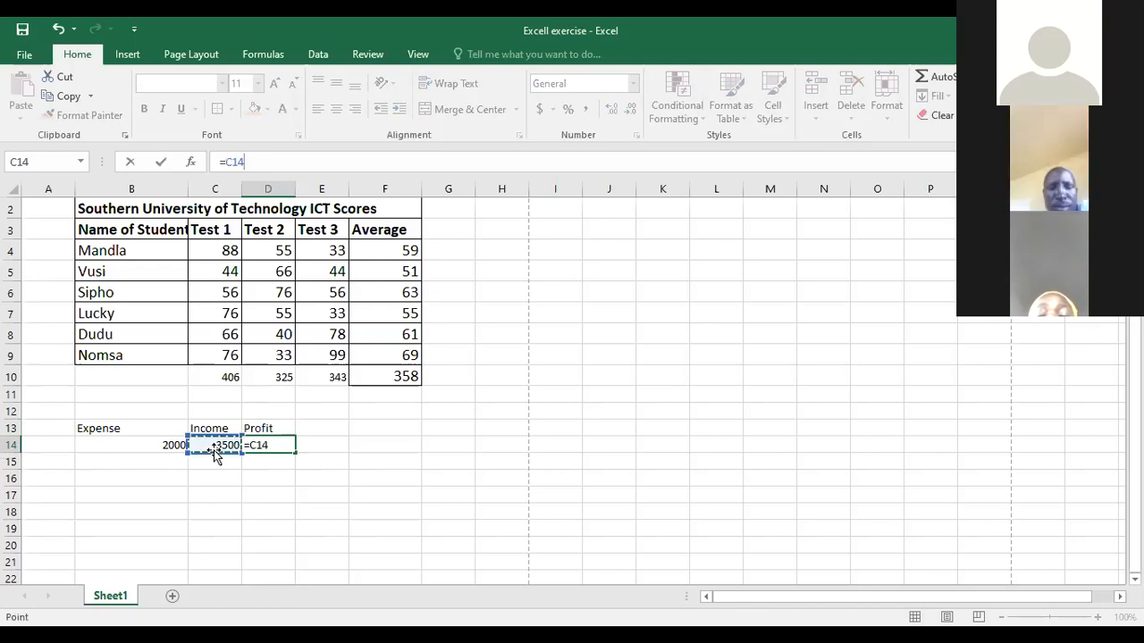
text(-)
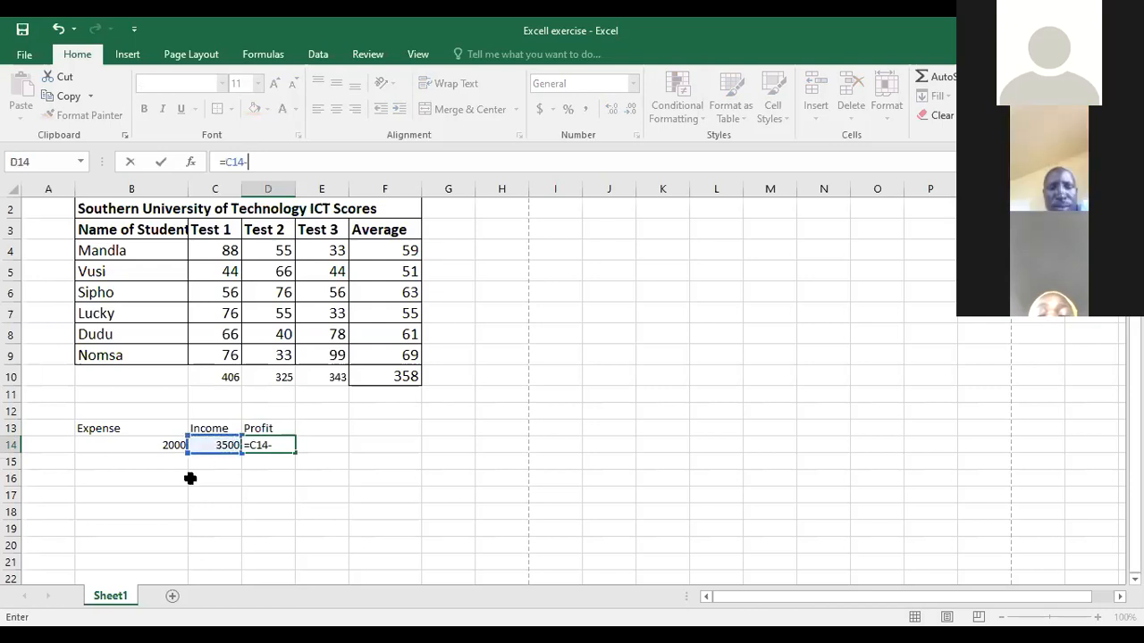
click(161, 445)
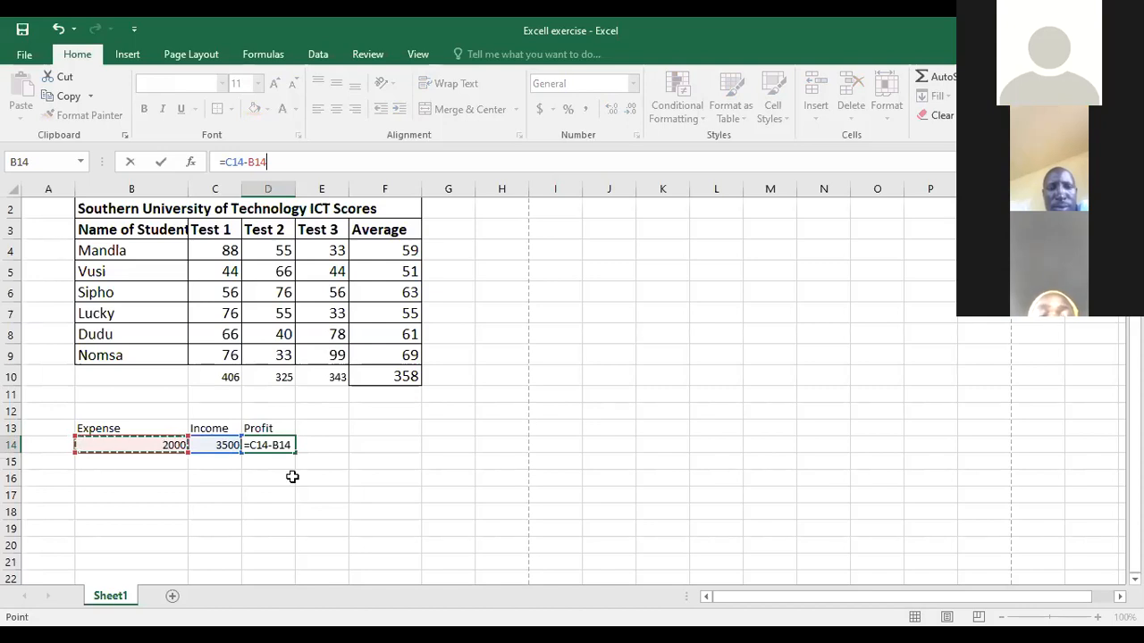
key(Return)
click(276, 446)
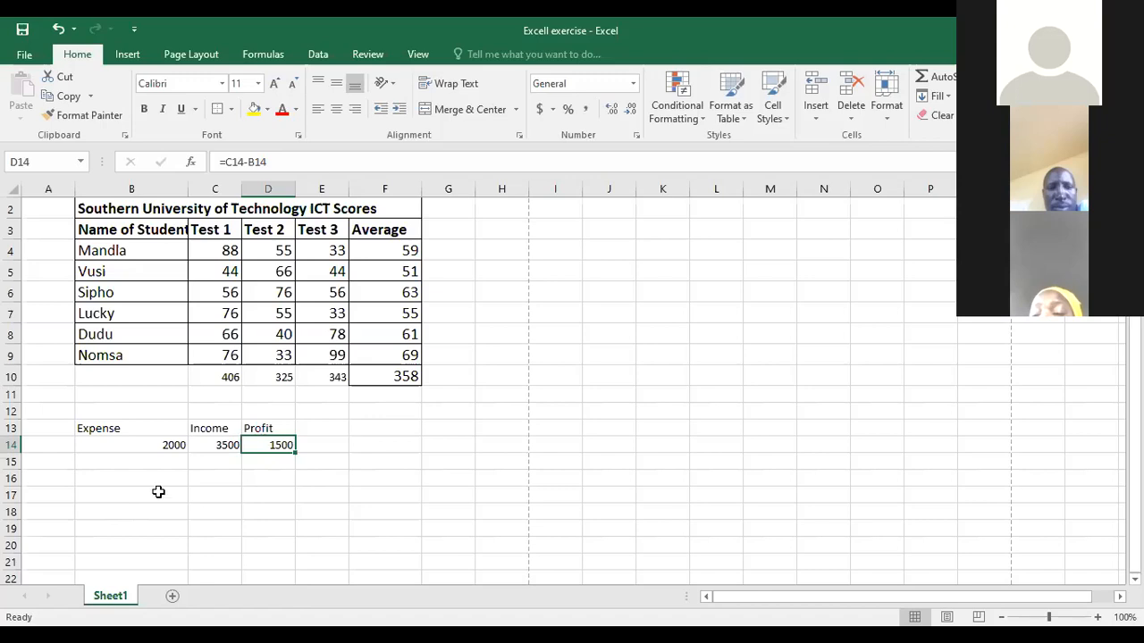
- Enter the row labels Day1 in B17 and Day2 in B18
click(104, 503)
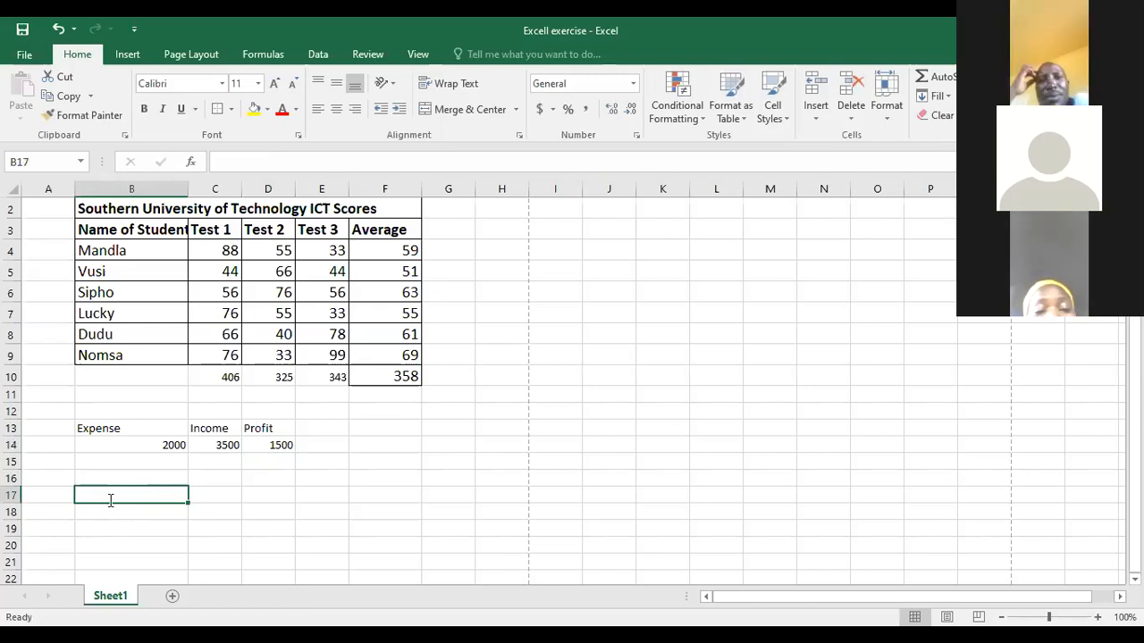
text(Day)
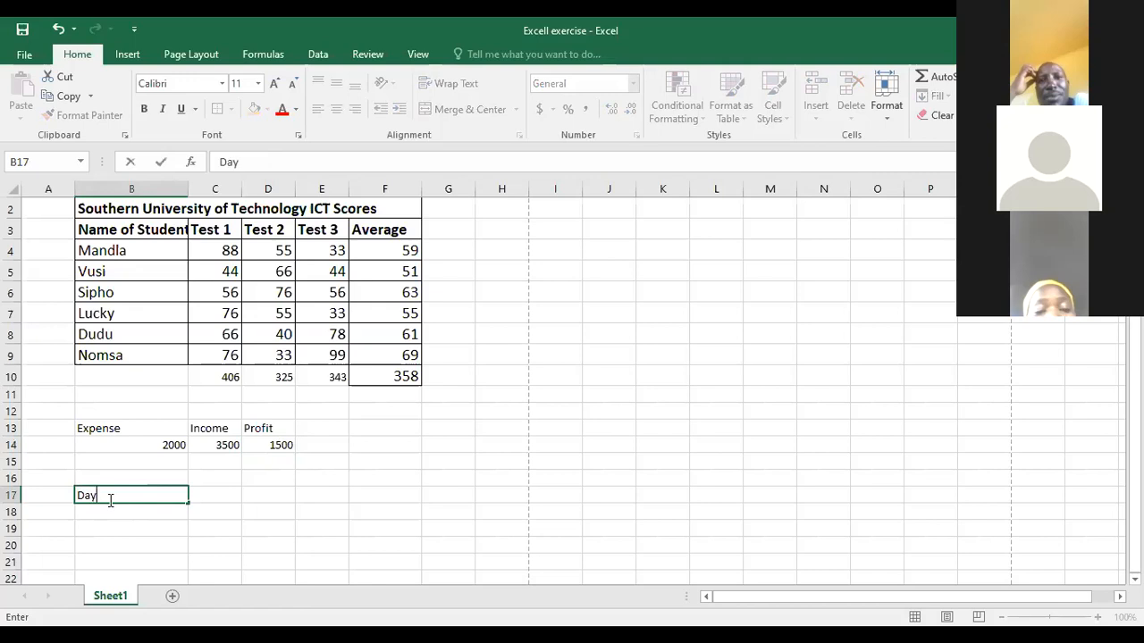
text(1)
key(Return)
text(D)
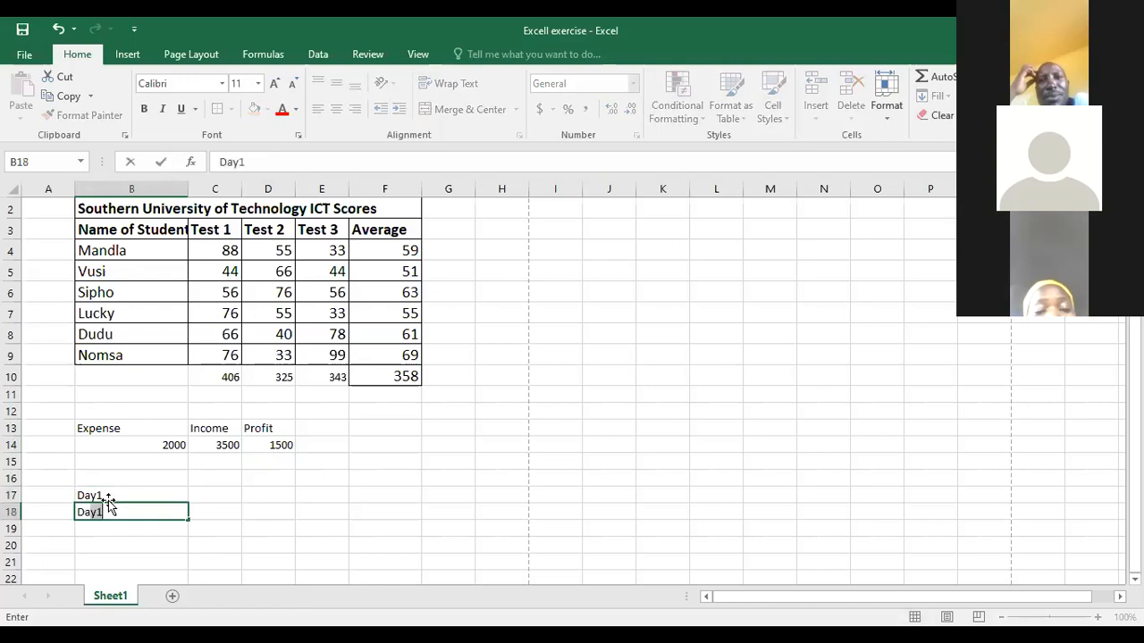
text(ay2)
- Enter 300 for Day1 in C17 and 455 for Day2 in C18
click(217, 498)
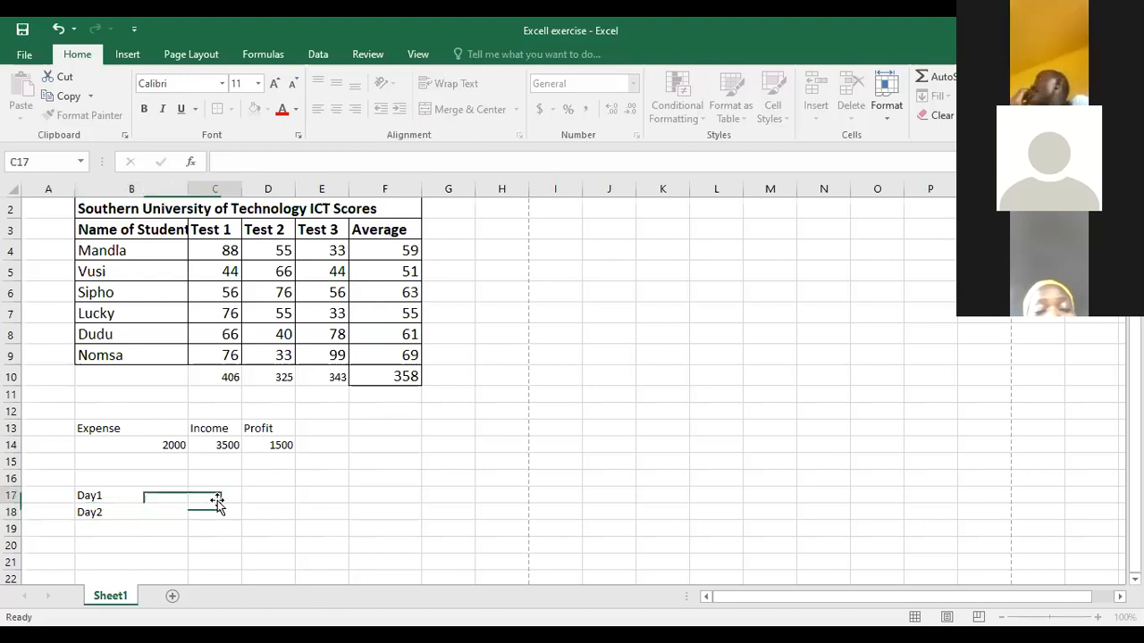
text(300)
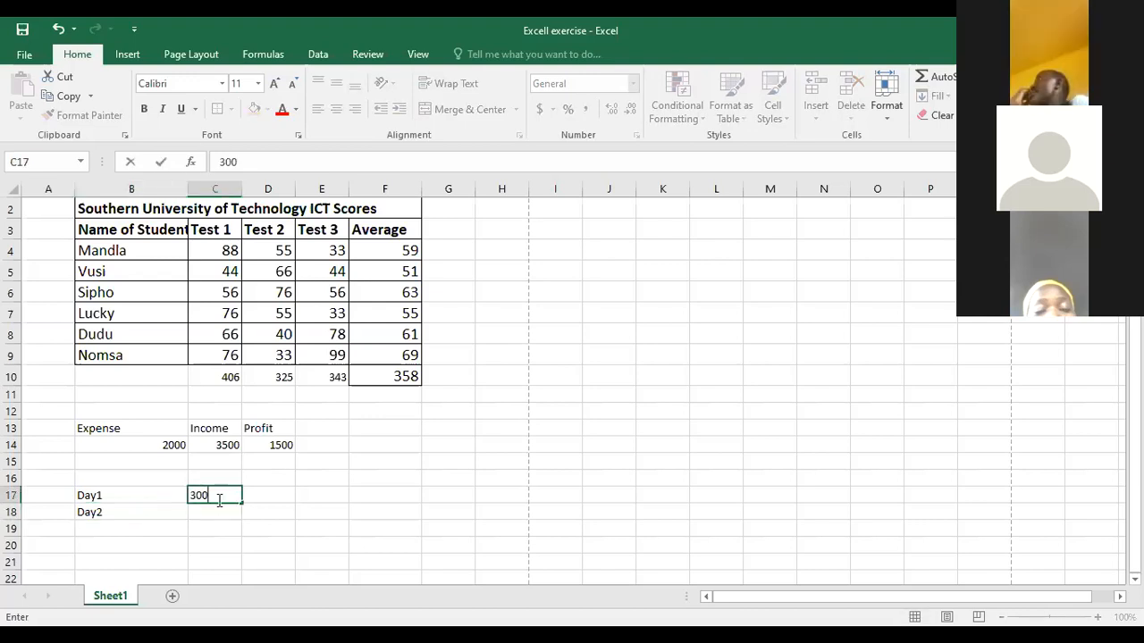
key(Return)
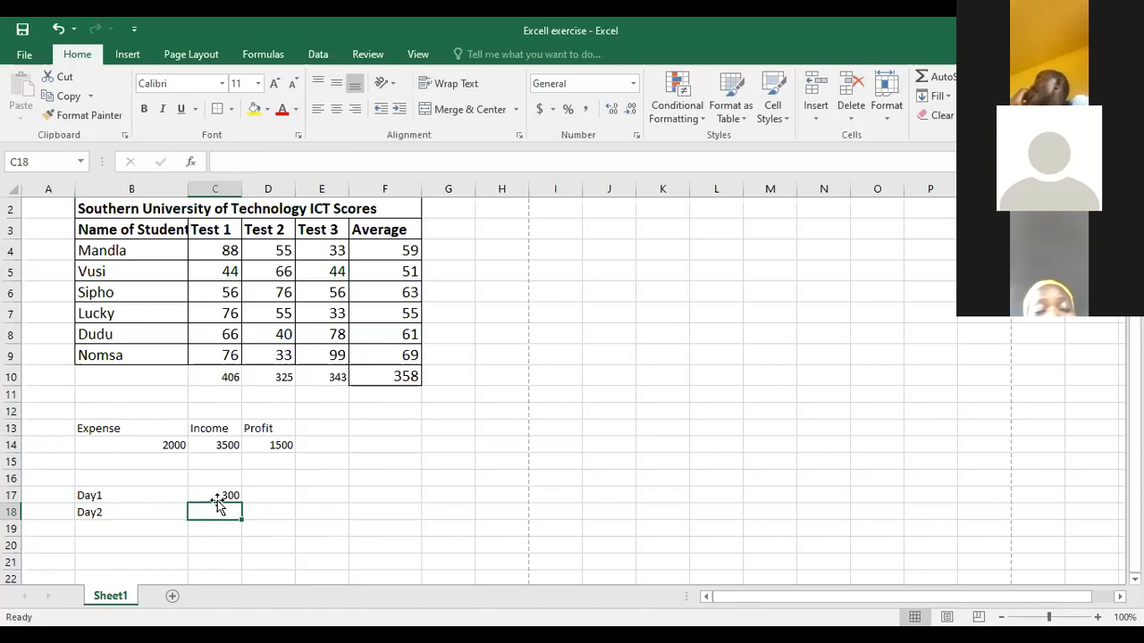
text(455)
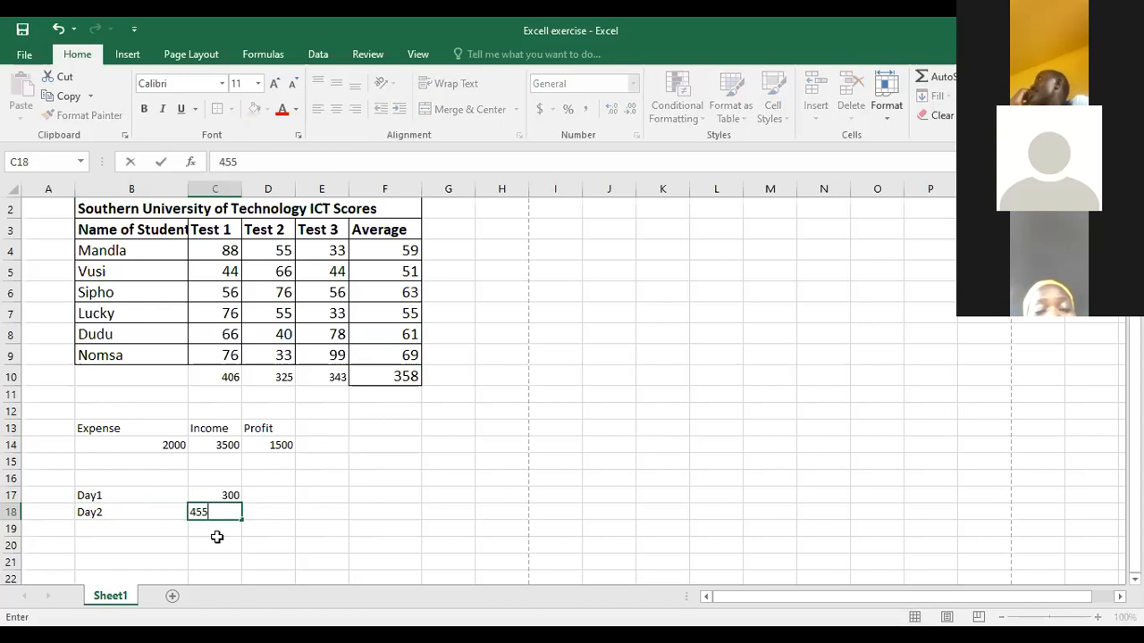
click(220, 544)
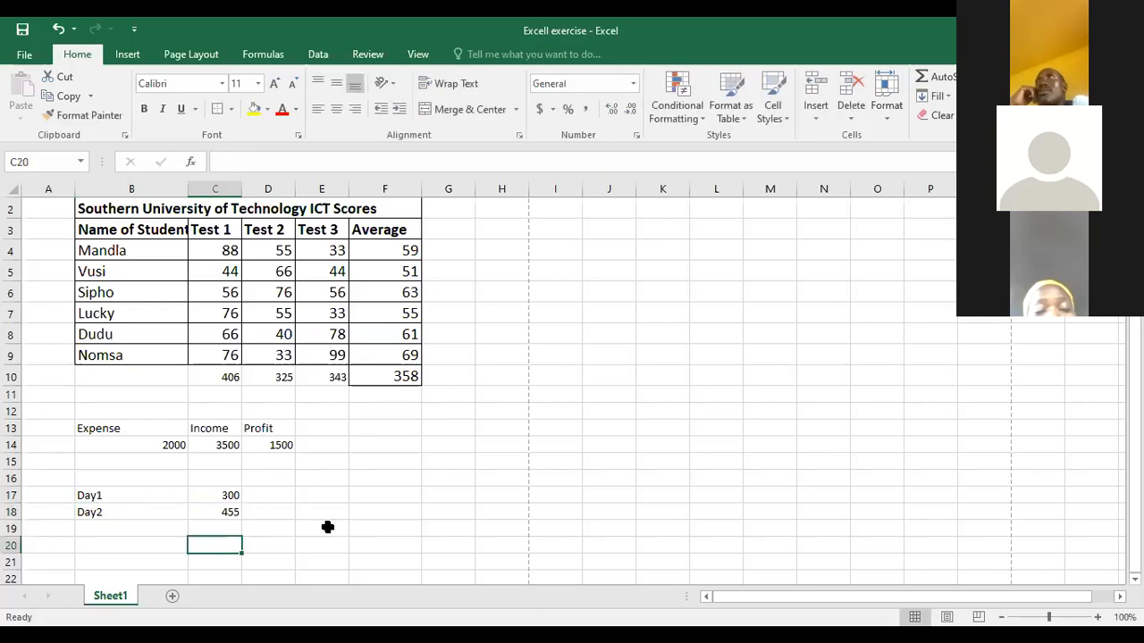
- Add the label Total in E18, on the Day2 row
click(323, 514)
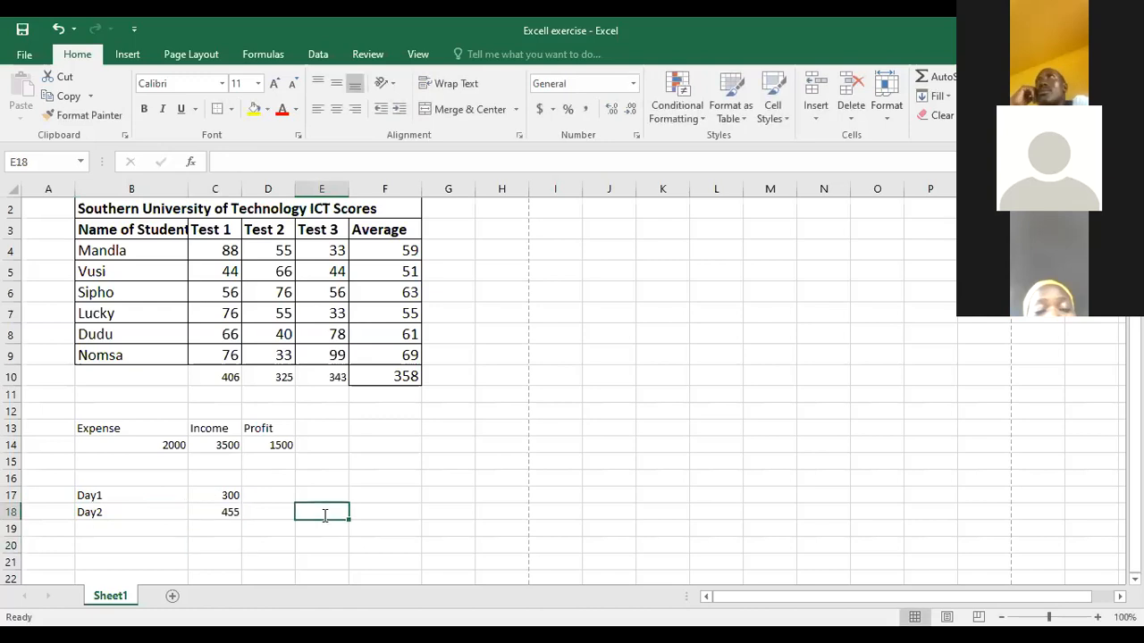
text(Total)
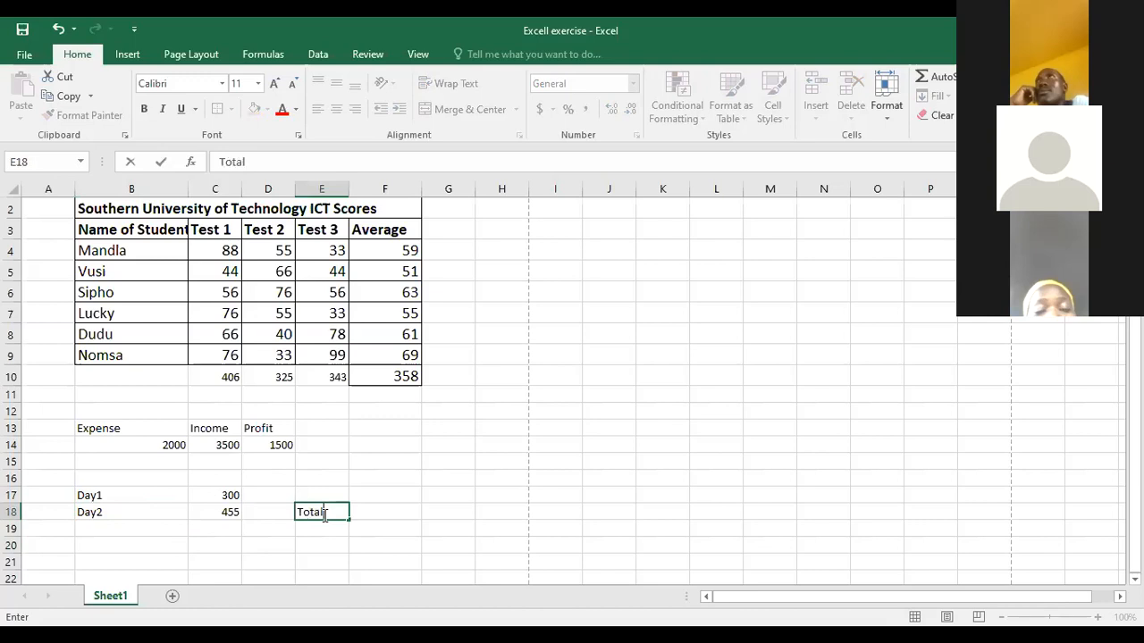
key(Tab)
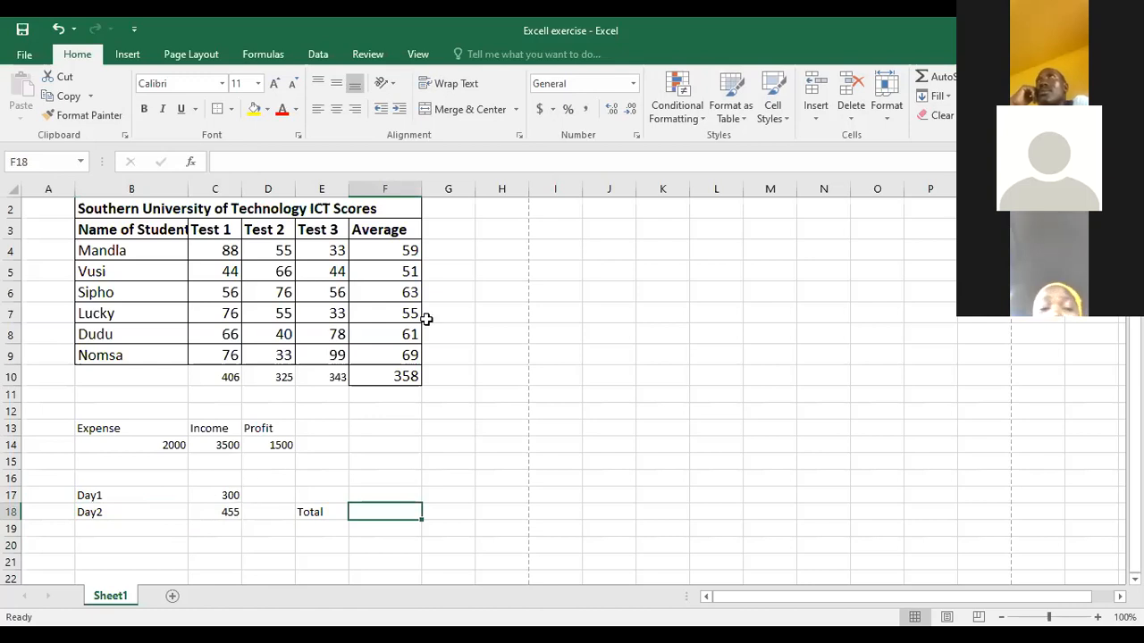
- Add the Day2 and Day1 amounts in F18 with the formula =C18+C17
click(244, 163)
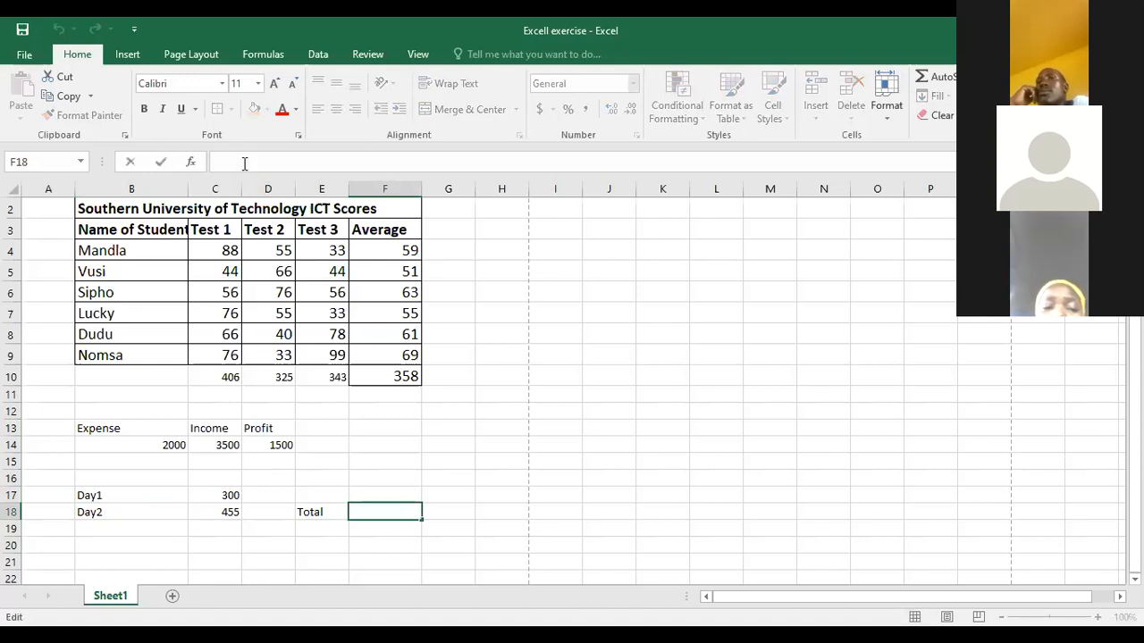
text(=)
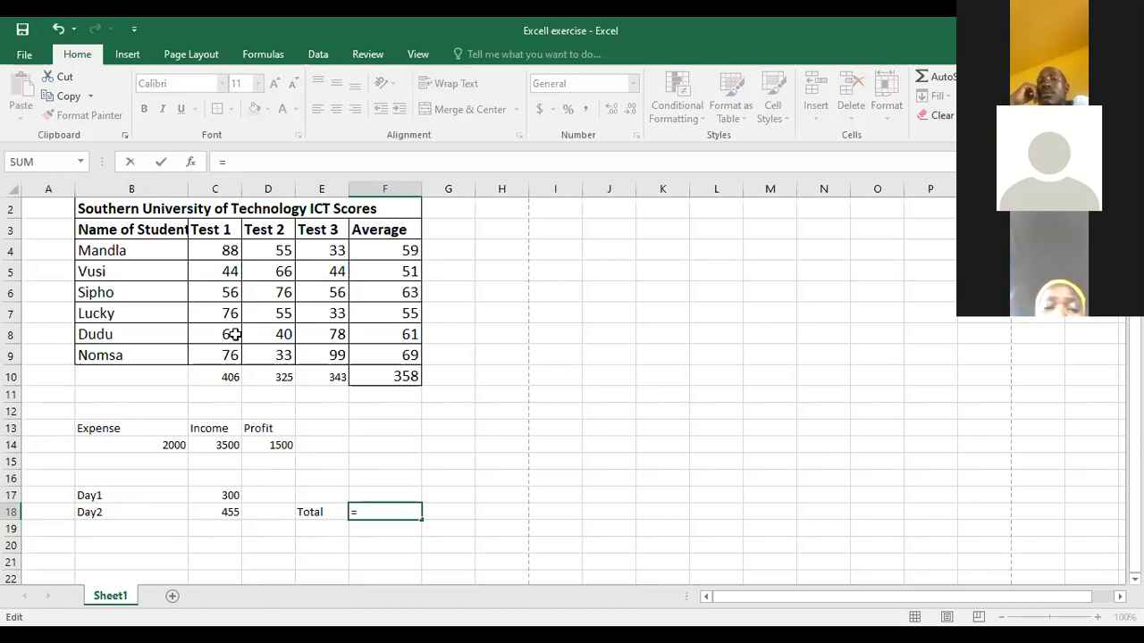
click(230, 522)
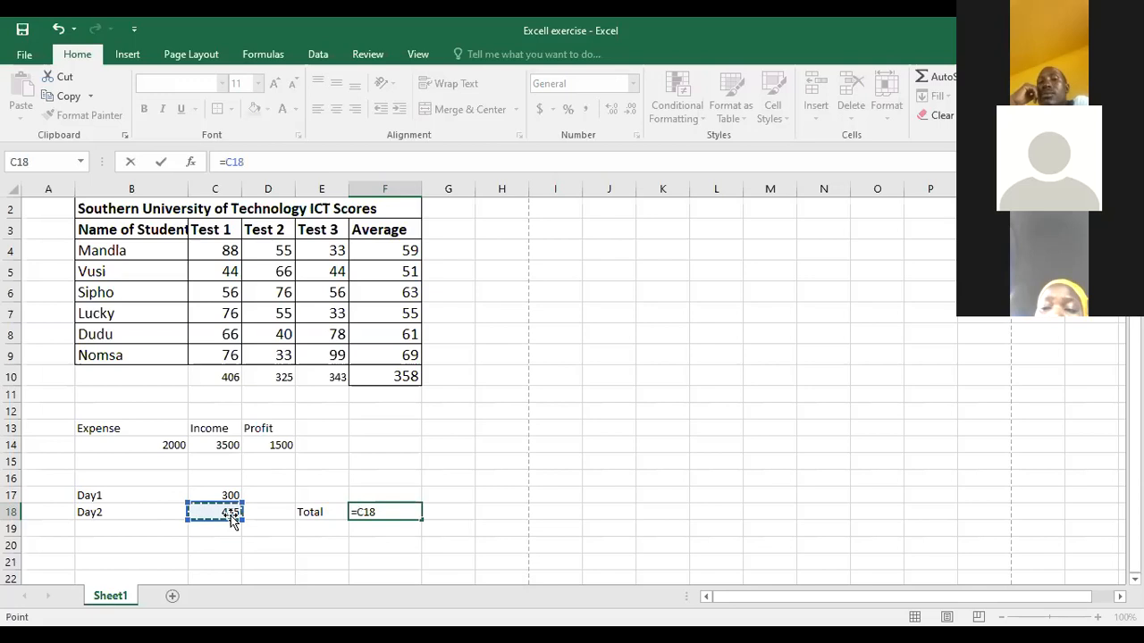
text(+)
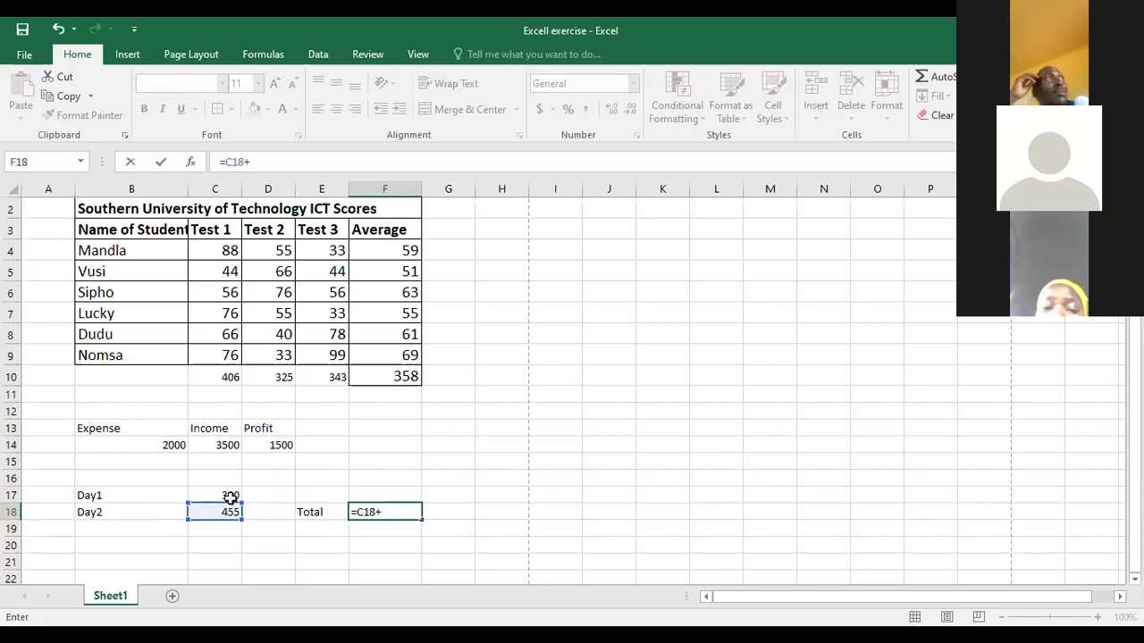
click(230, 497)
key(Return)
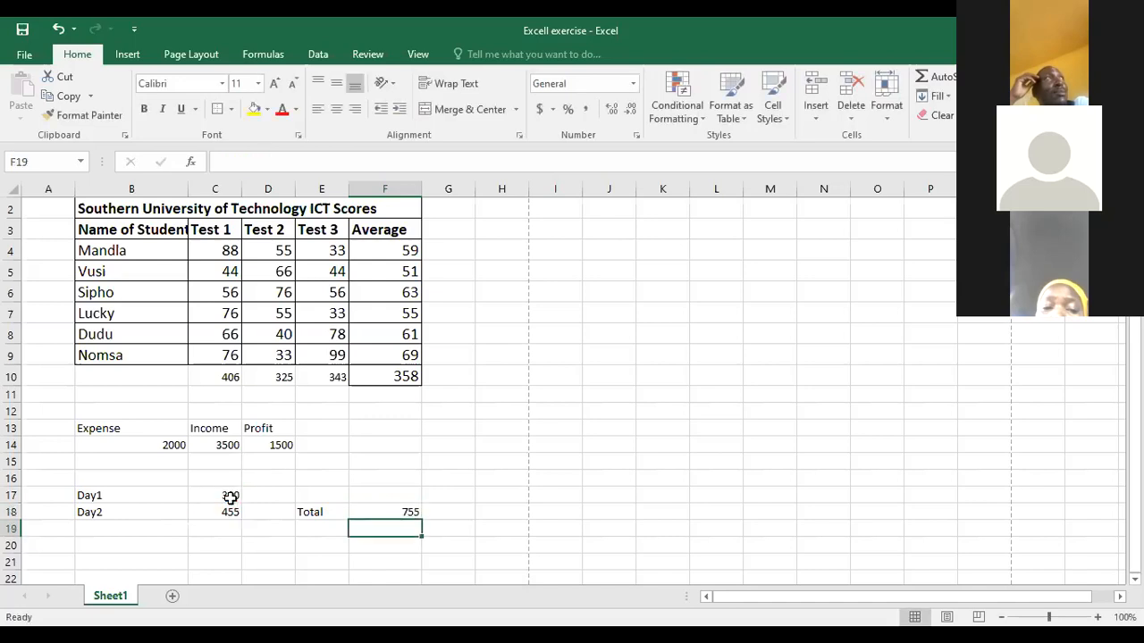
click(381, 513)
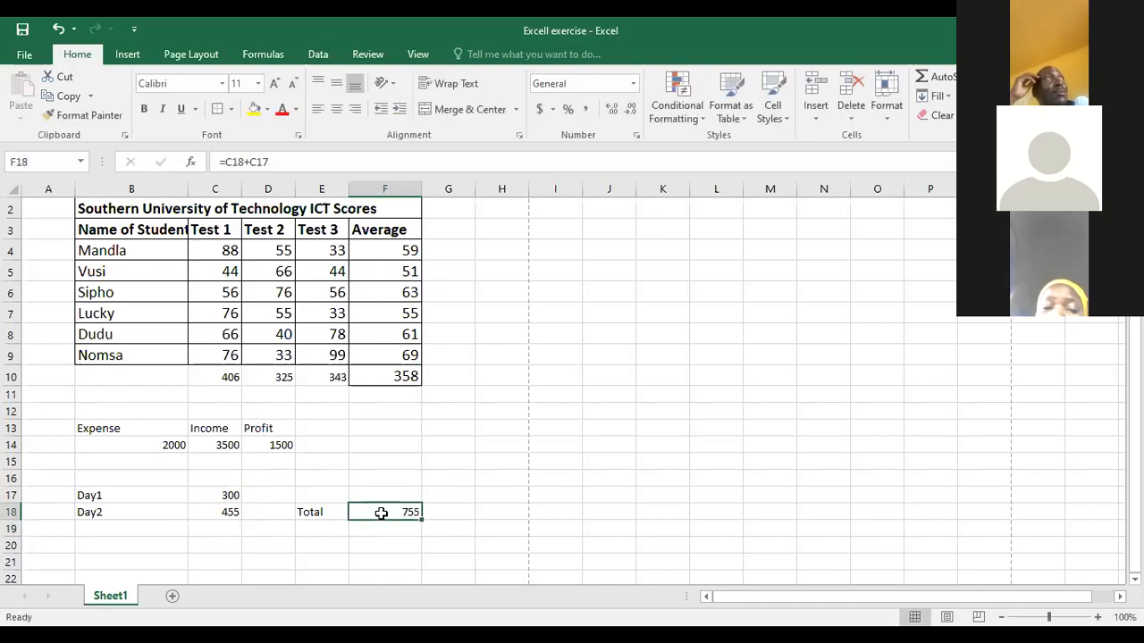